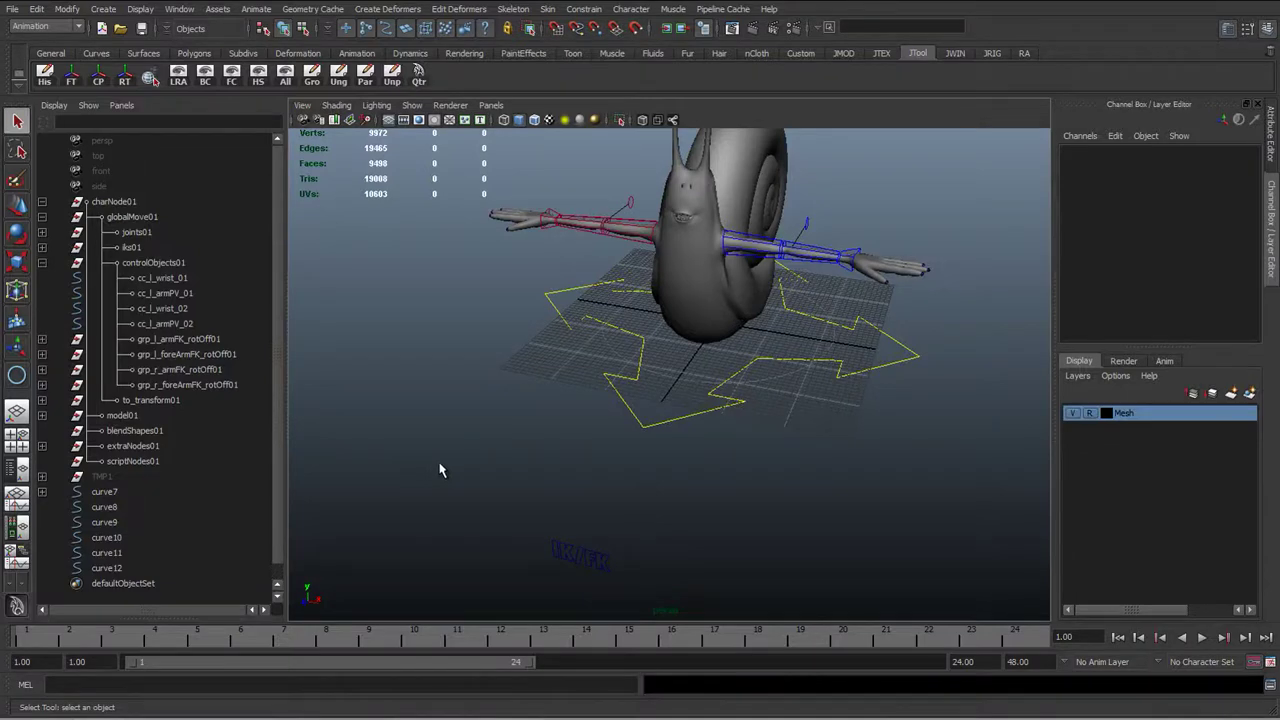
Step: Examine the separate letter curves of the IK/FK text below the snail, individually and as a group
click(553, 553)
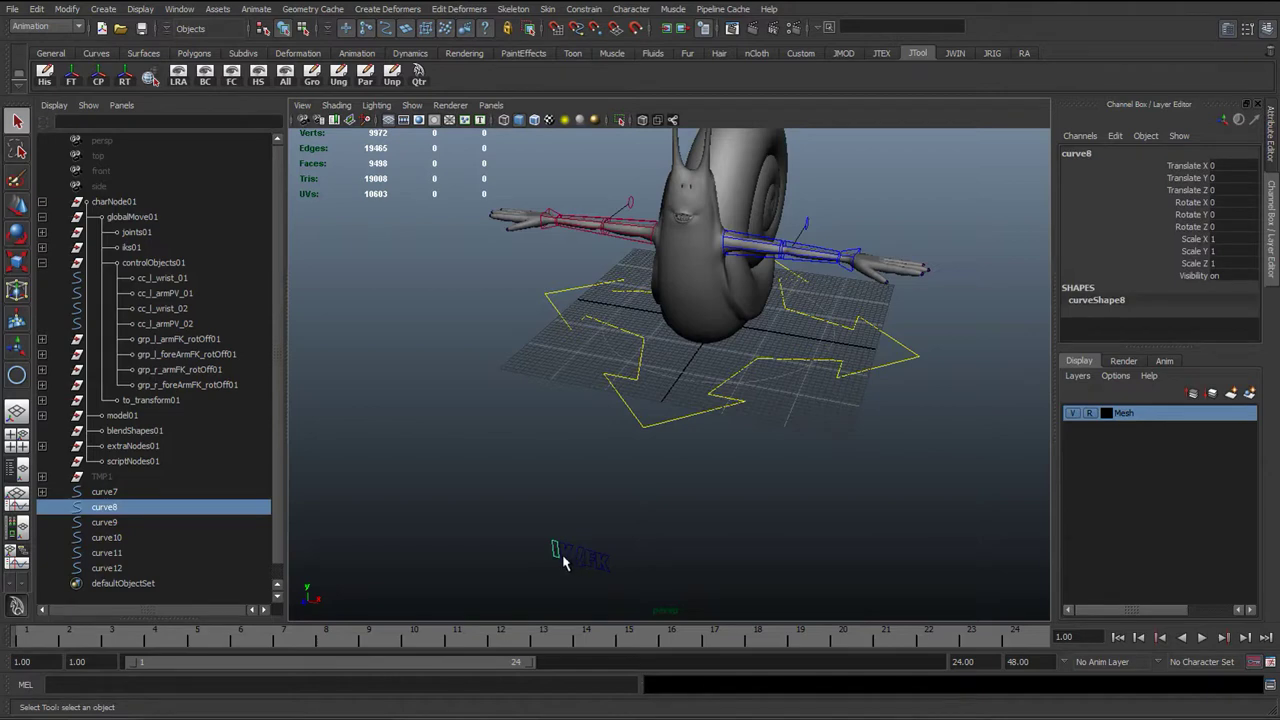
click(569, 552)
click(579, 556)
click(592, 561)
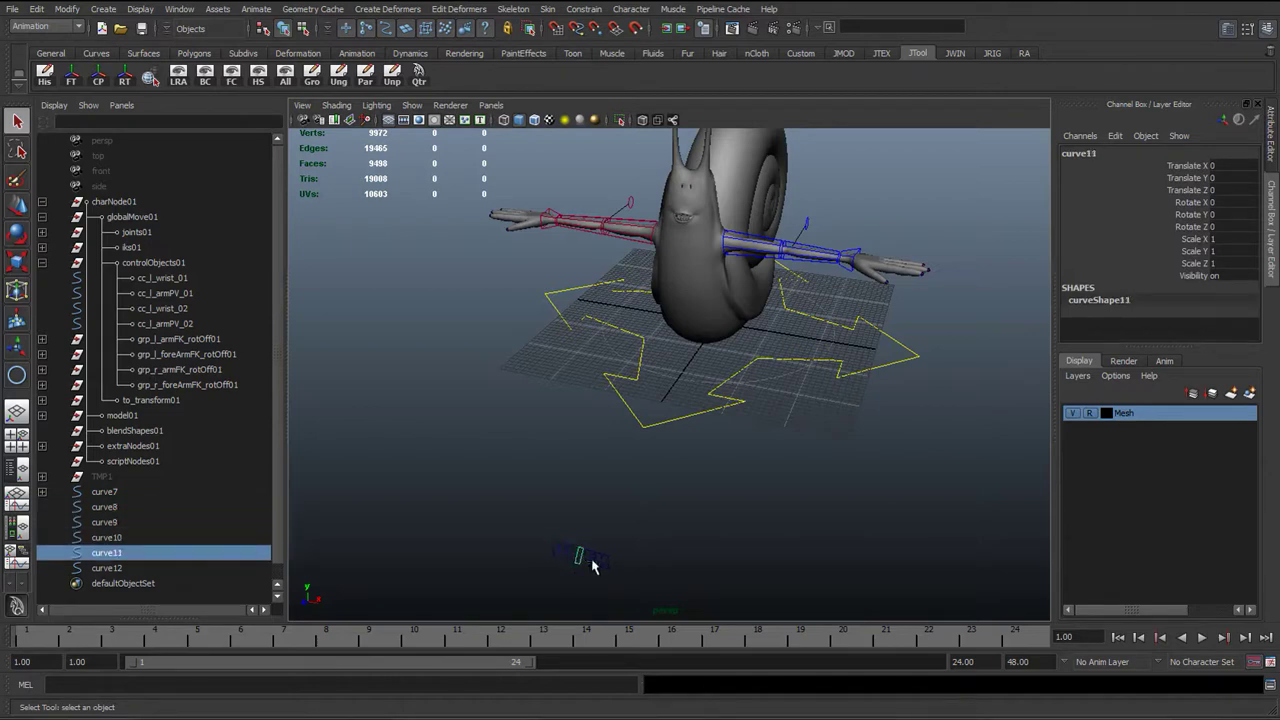
click(603, 567)
click(600, 582)
drag(545, 533, 630, 602)
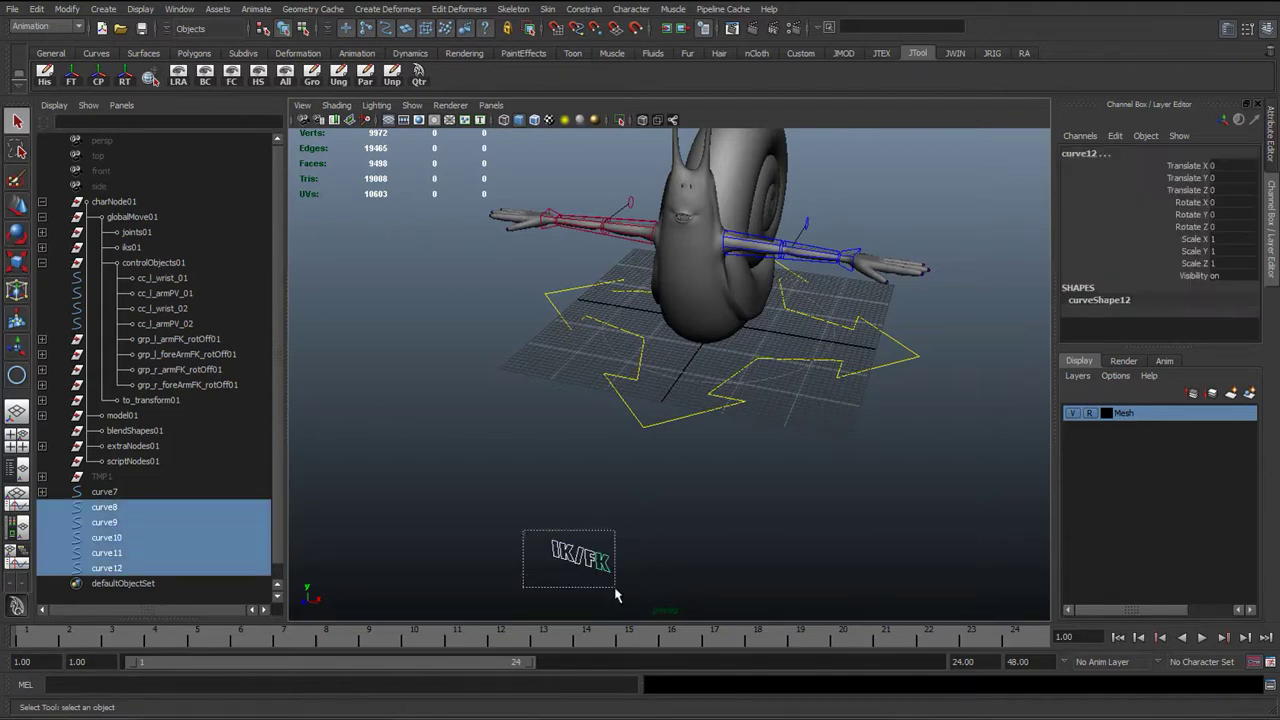
click(548, 552)
click(556, 556)
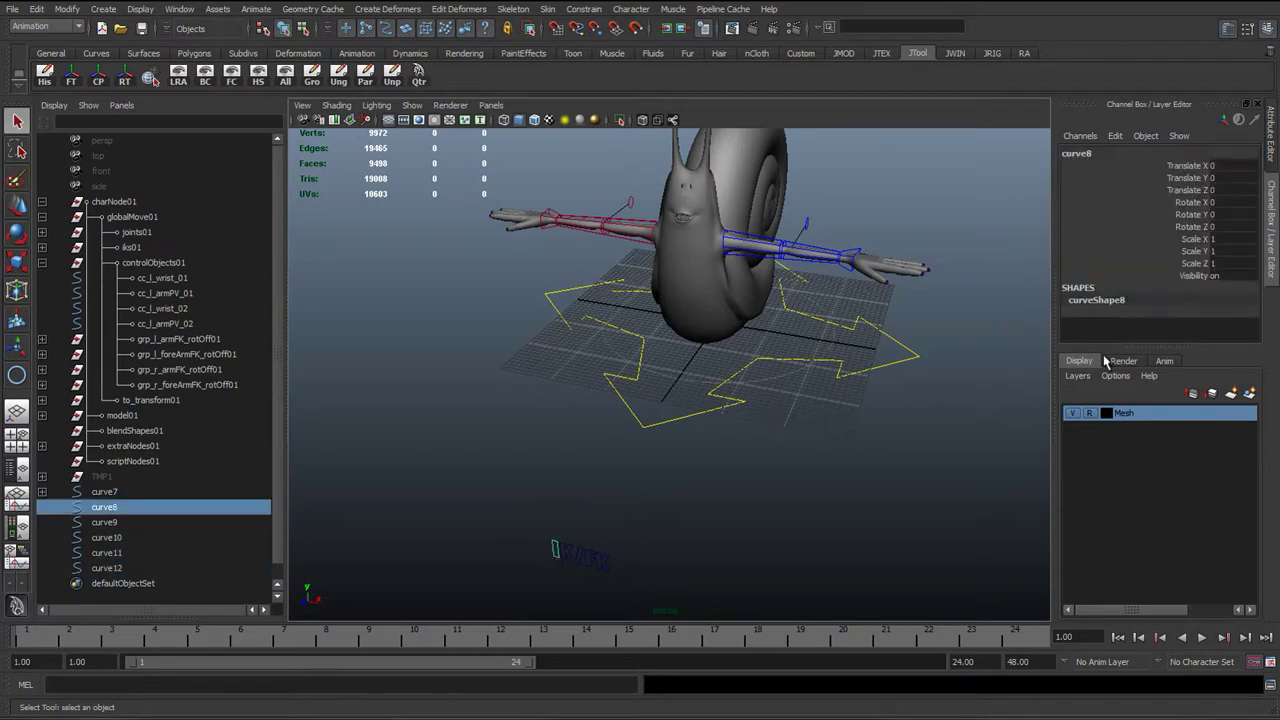
drag(535, 540, 620, 590)
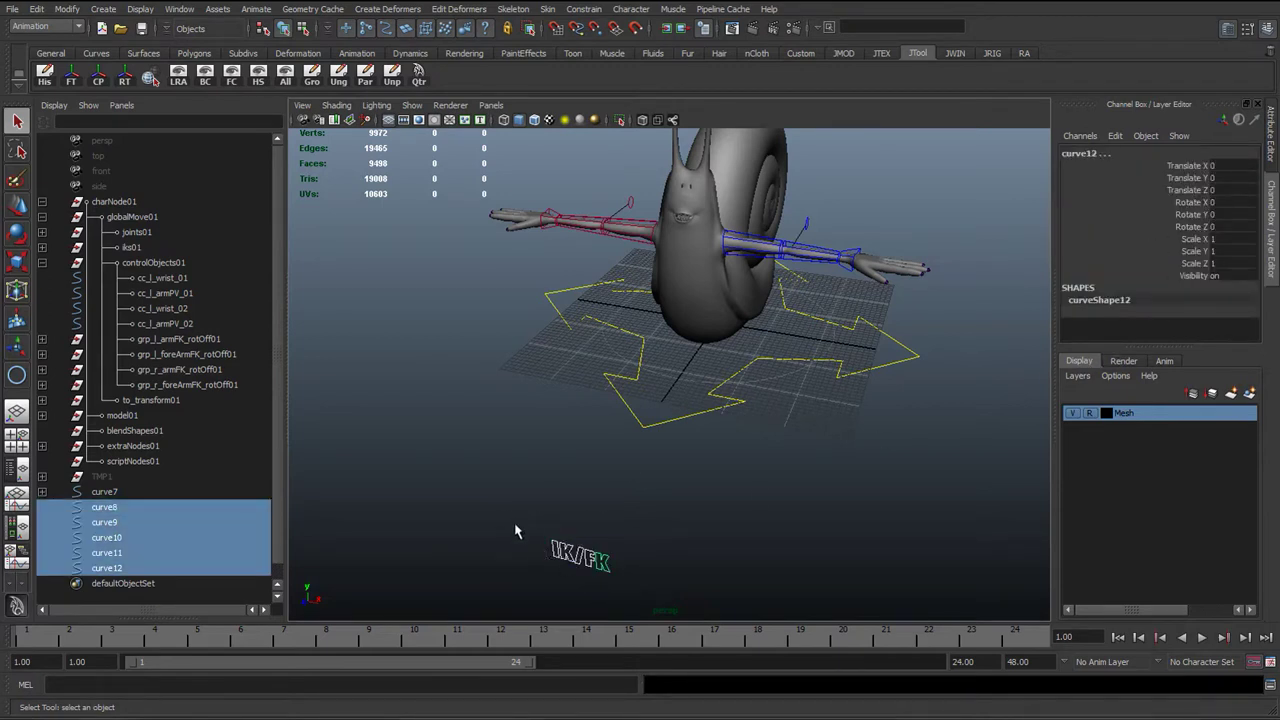
click(569, 557)
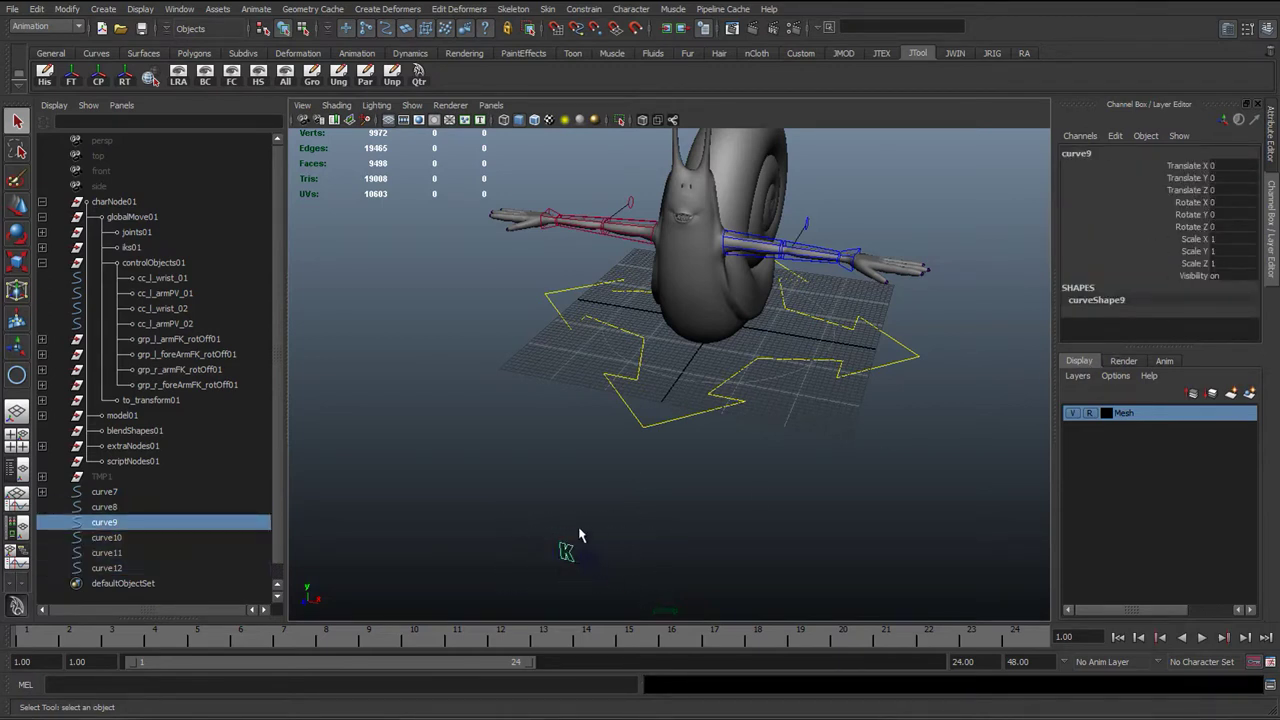
drag(417, 523, 663, 606)
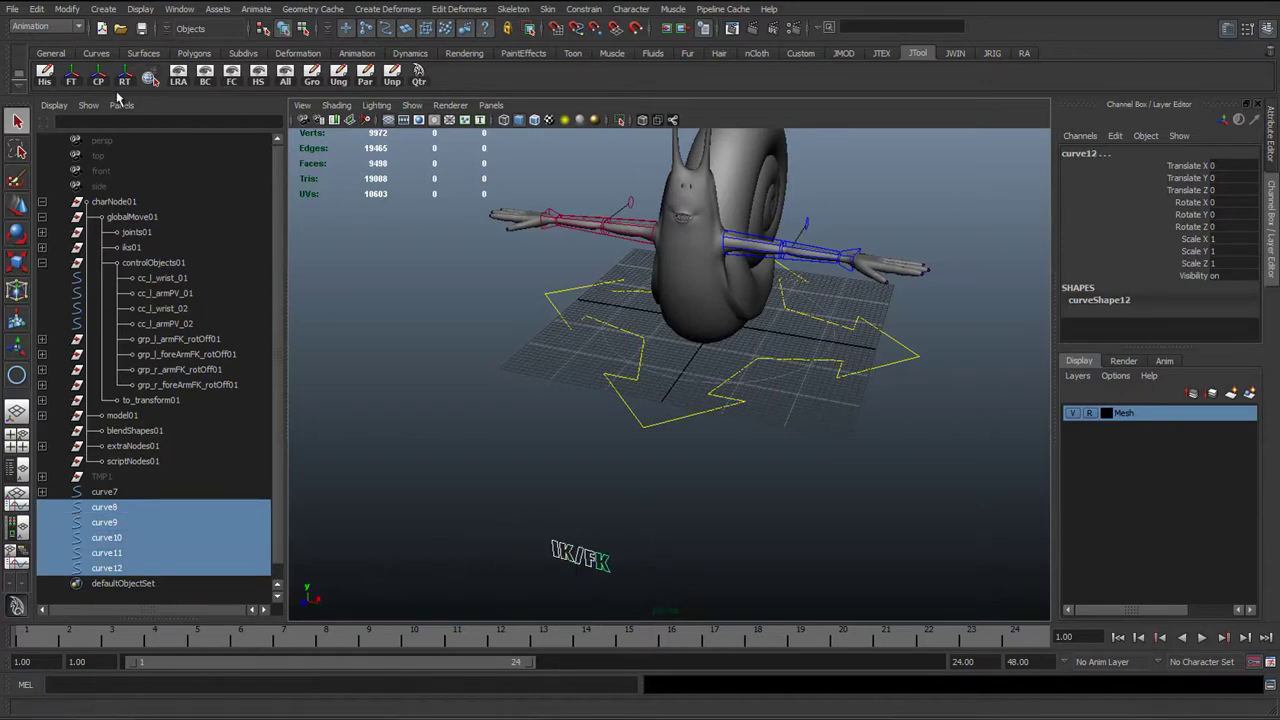
Step: Show the curve tools and compare the ground control curve7 with the separate IK/FK letter curves, curve8 to curve12
click(96, 53)
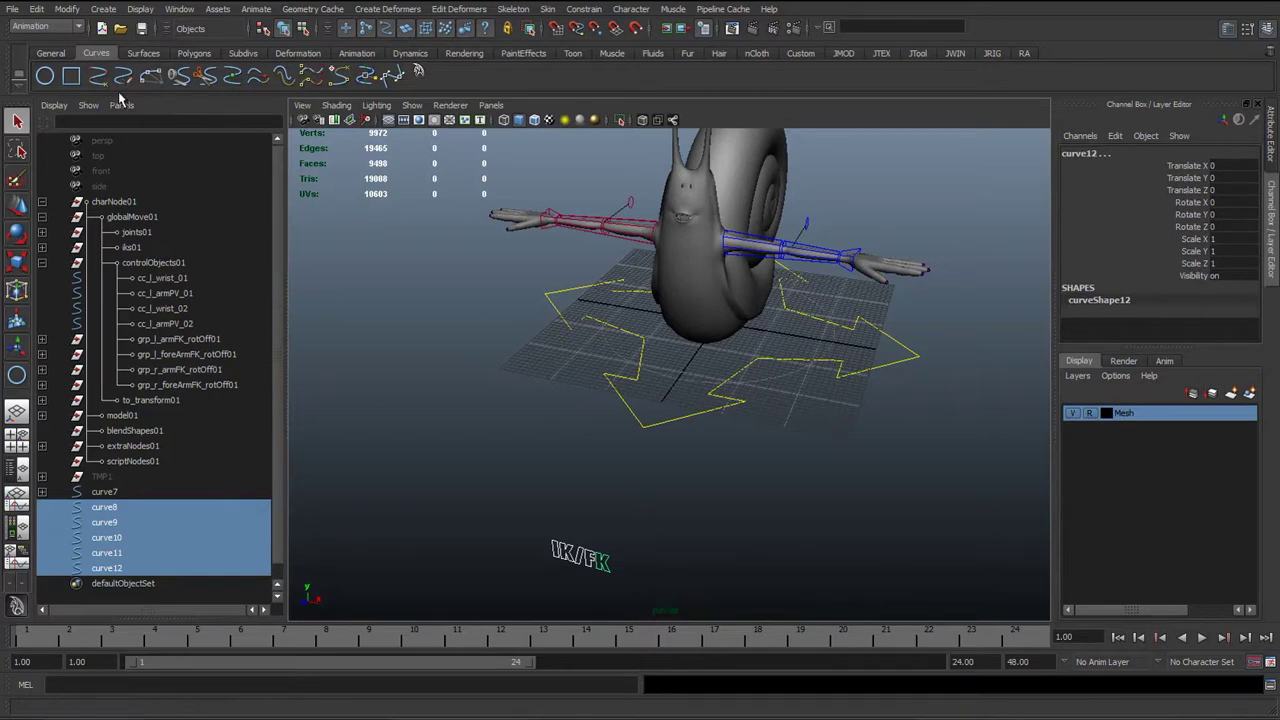
click(298, 374)
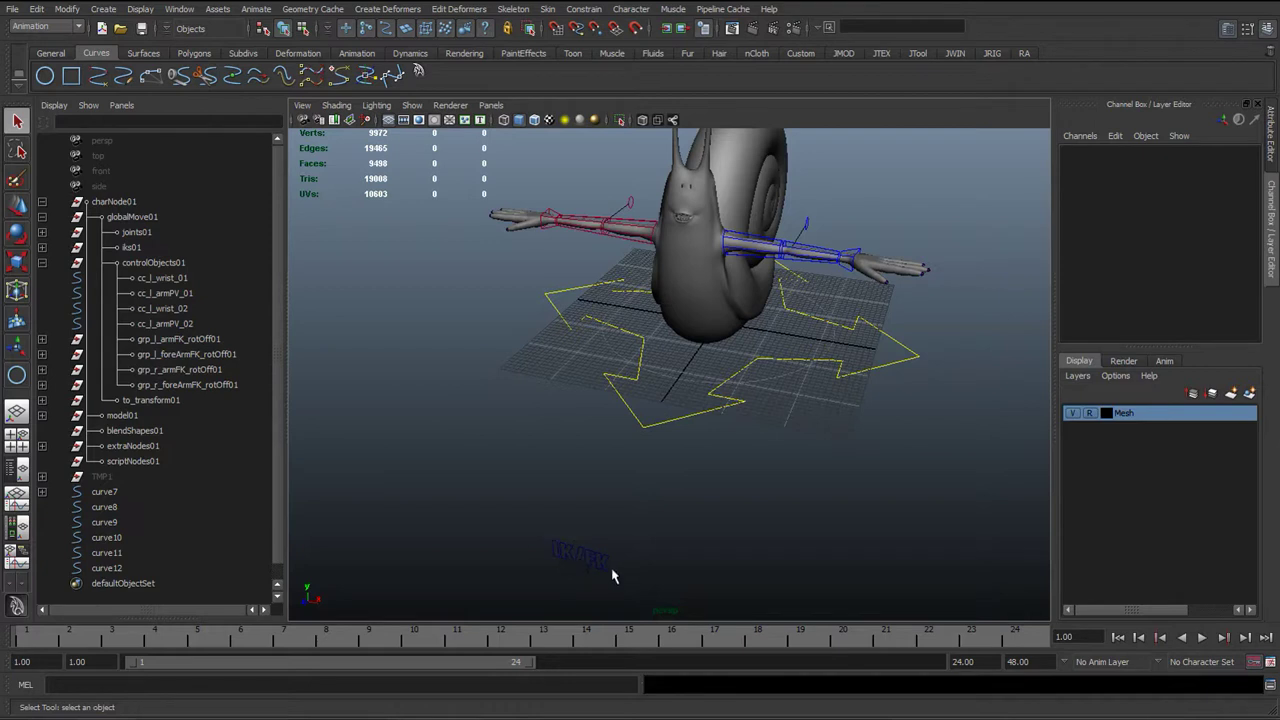
drag(508, 518, 630, 590)
click(439, 531)
drag(459, 517, 632, 597)
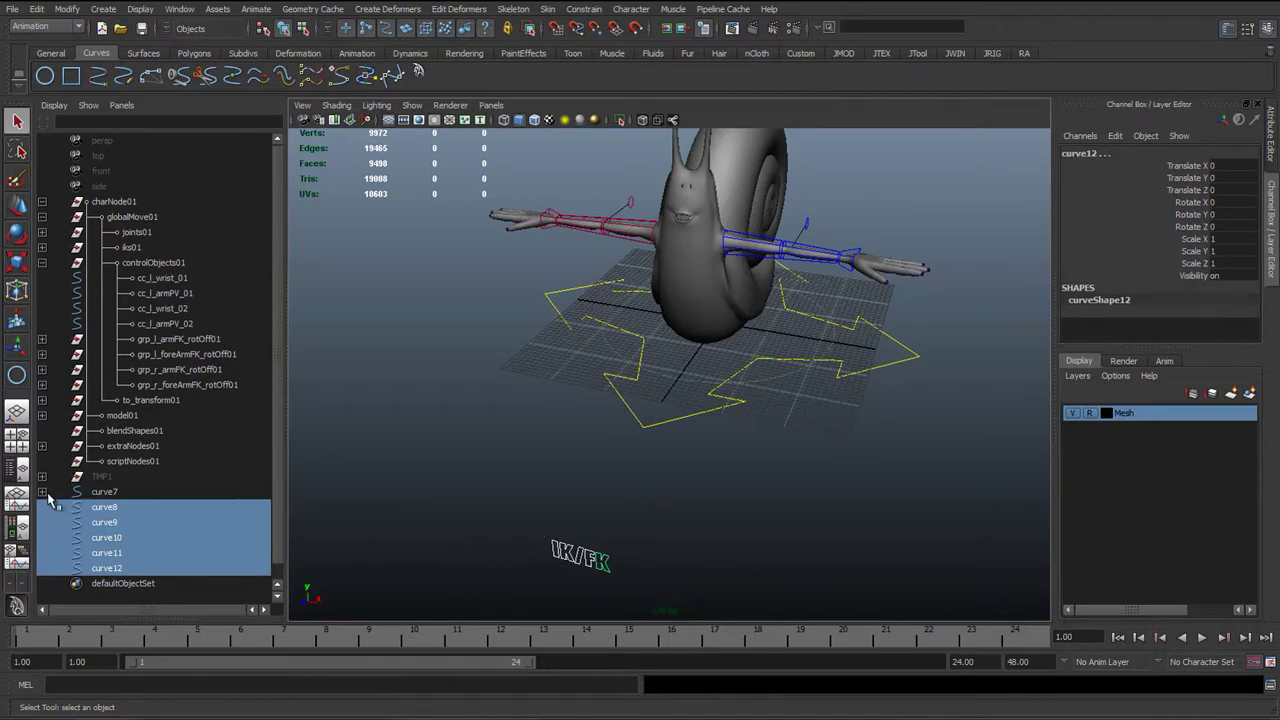
double_click(104, 492)
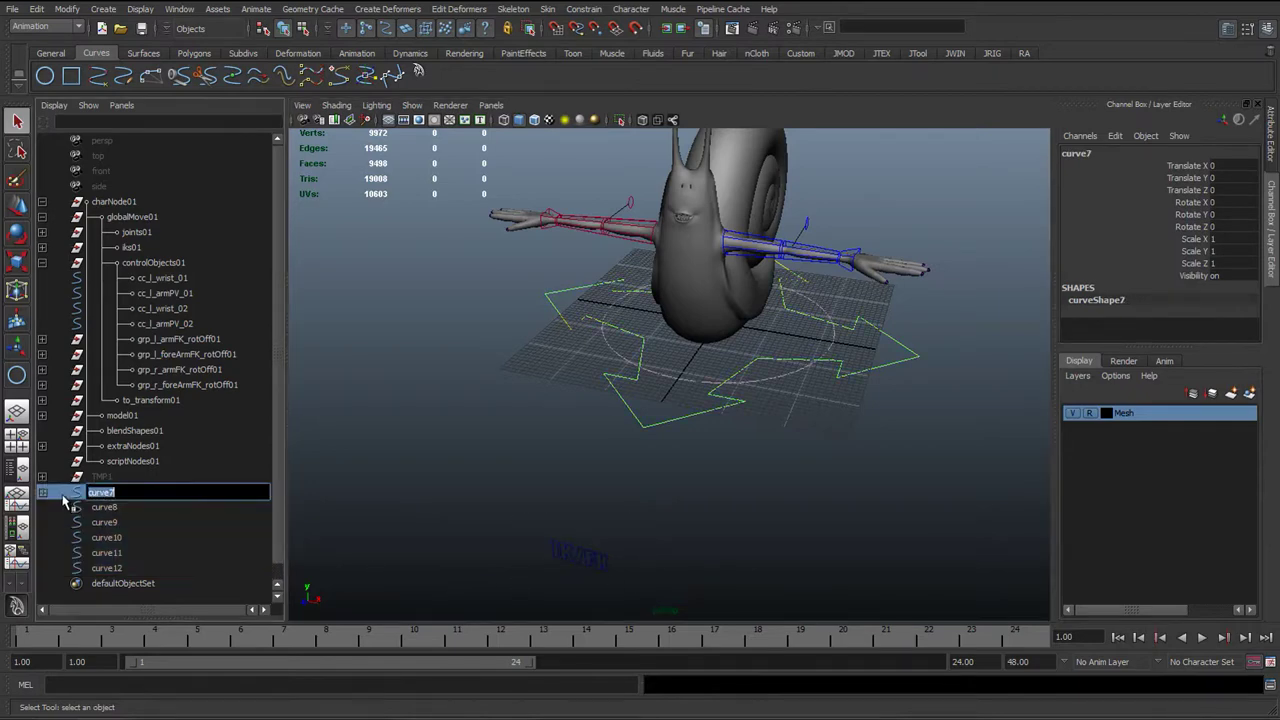
click(110, 507)
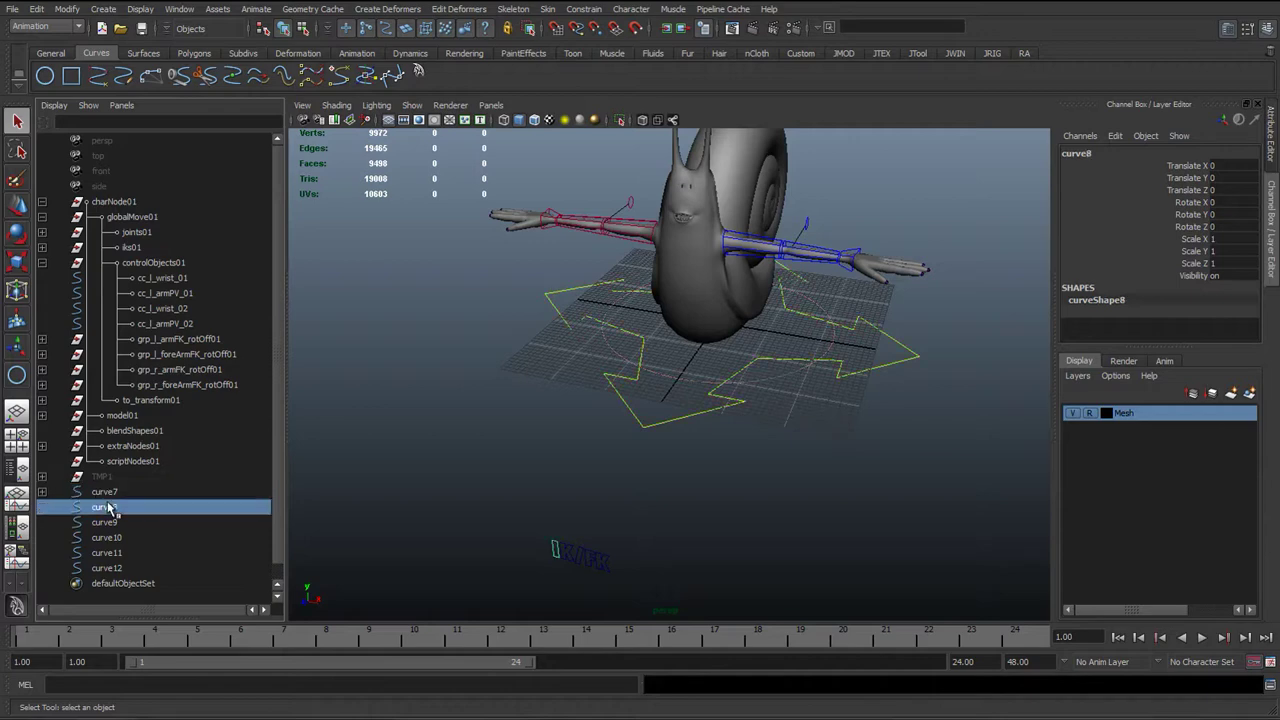
click(114, 495)
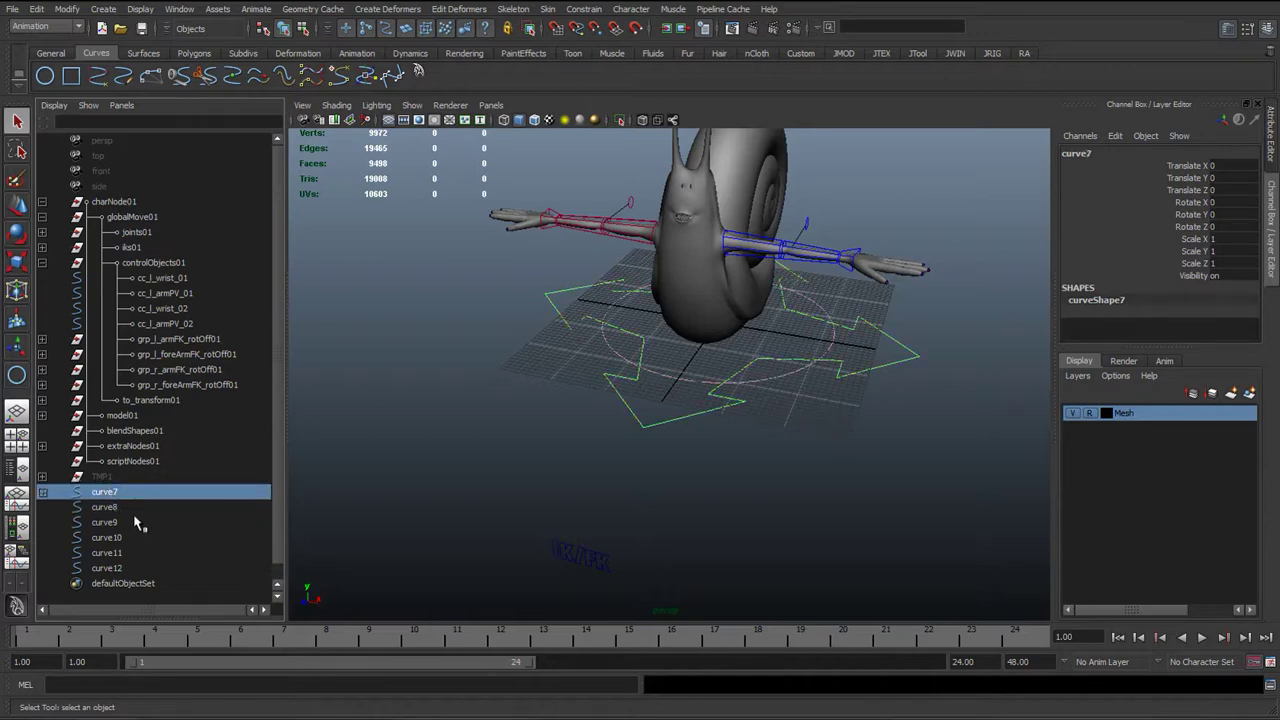
click(117, 510)
shift+click(117, 567)
click(102, 492)
Step: Select all the IK/FK letter curves and turn on the display of shape nodes in the Outliner
click(514, 514)
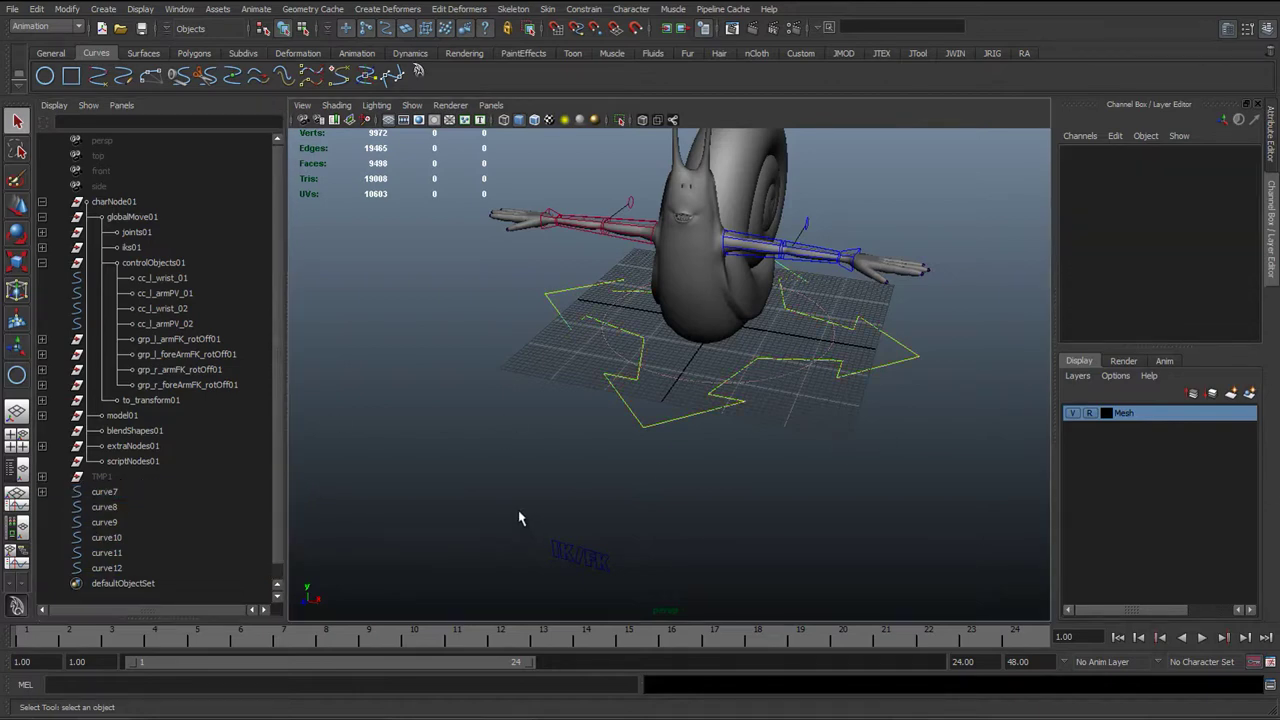
drag(514, 514, 658, 598)
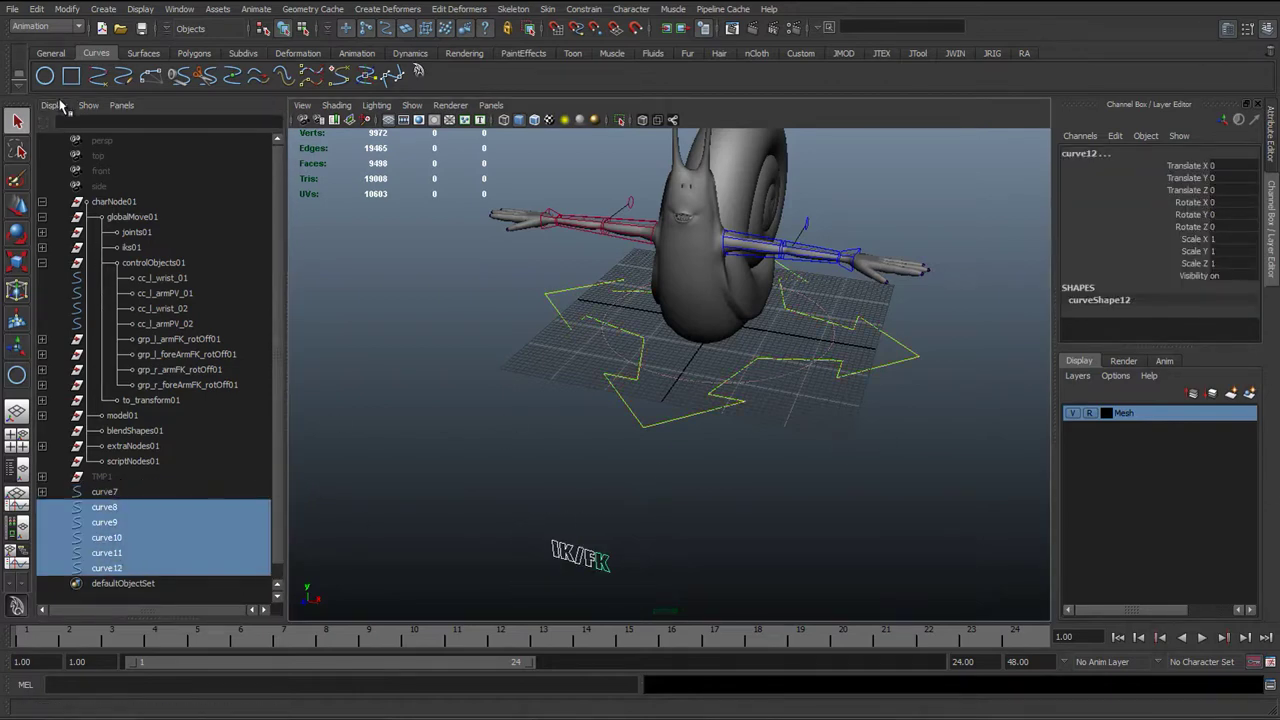
click(54, 105)
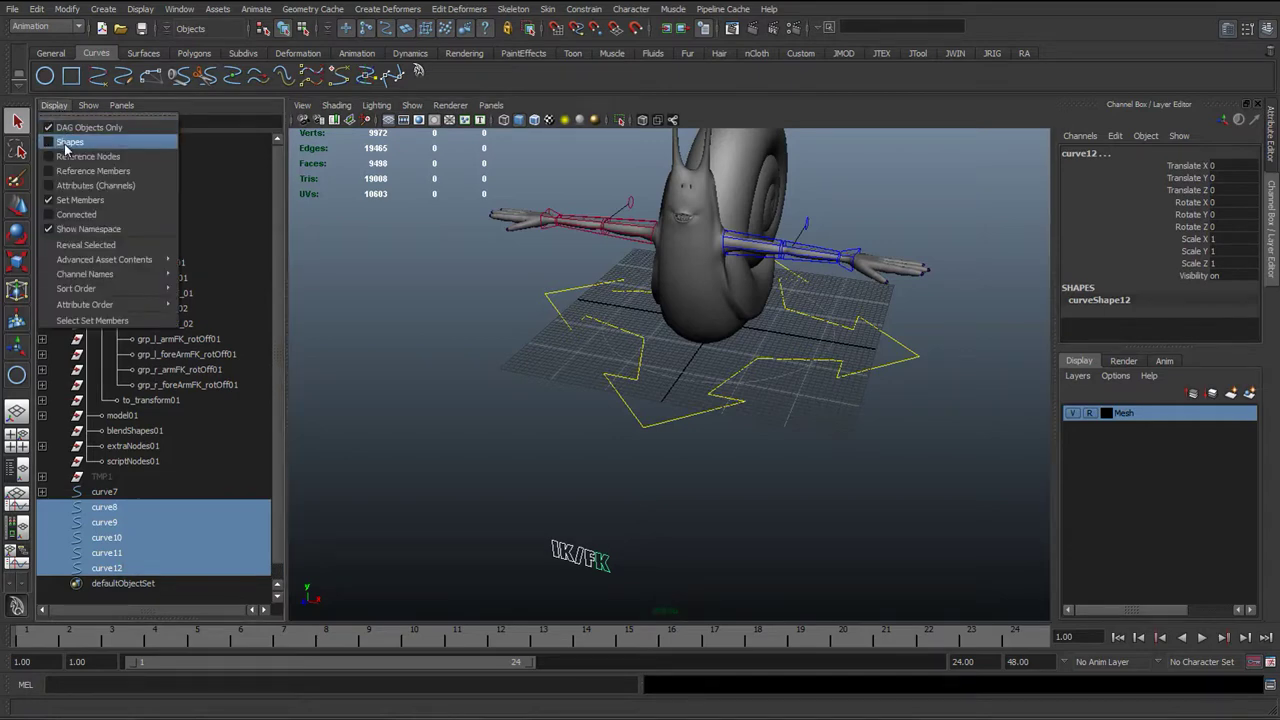
click(66, 145)
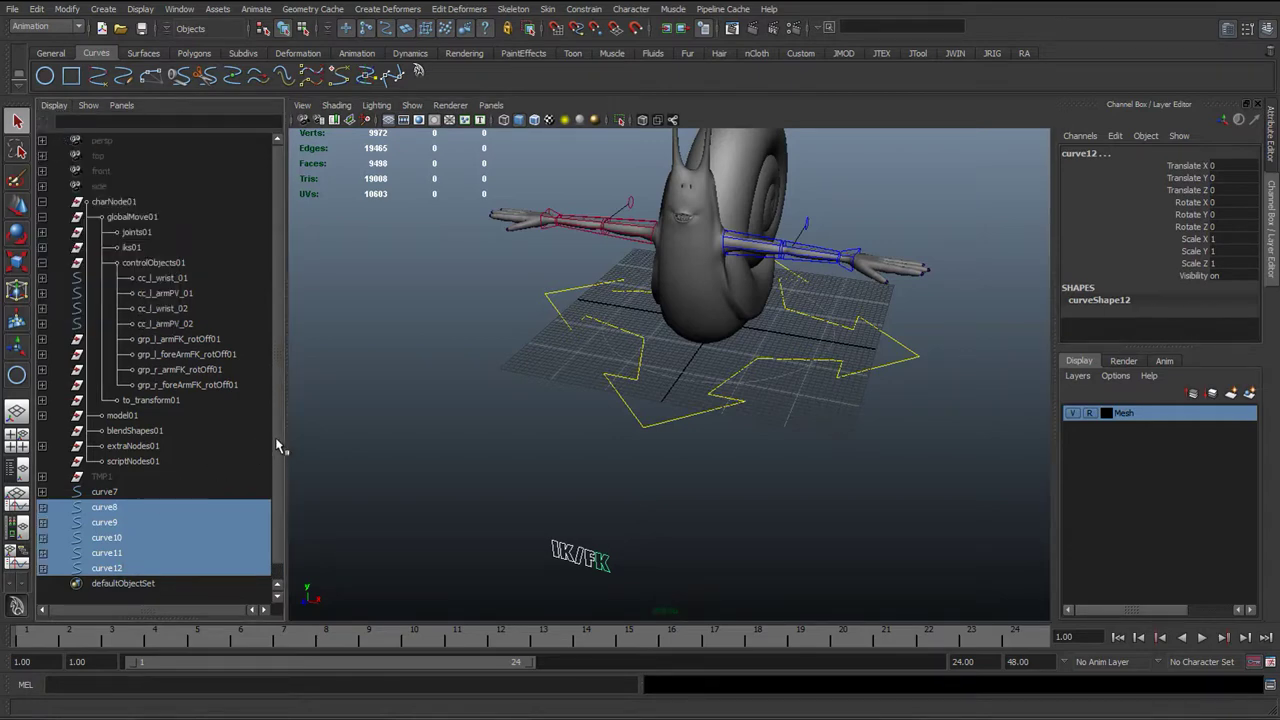
Step: Expand curve8 through curve12 in the Outliner to reveal their shape nodes
click(101, 509)
click(42, 507)
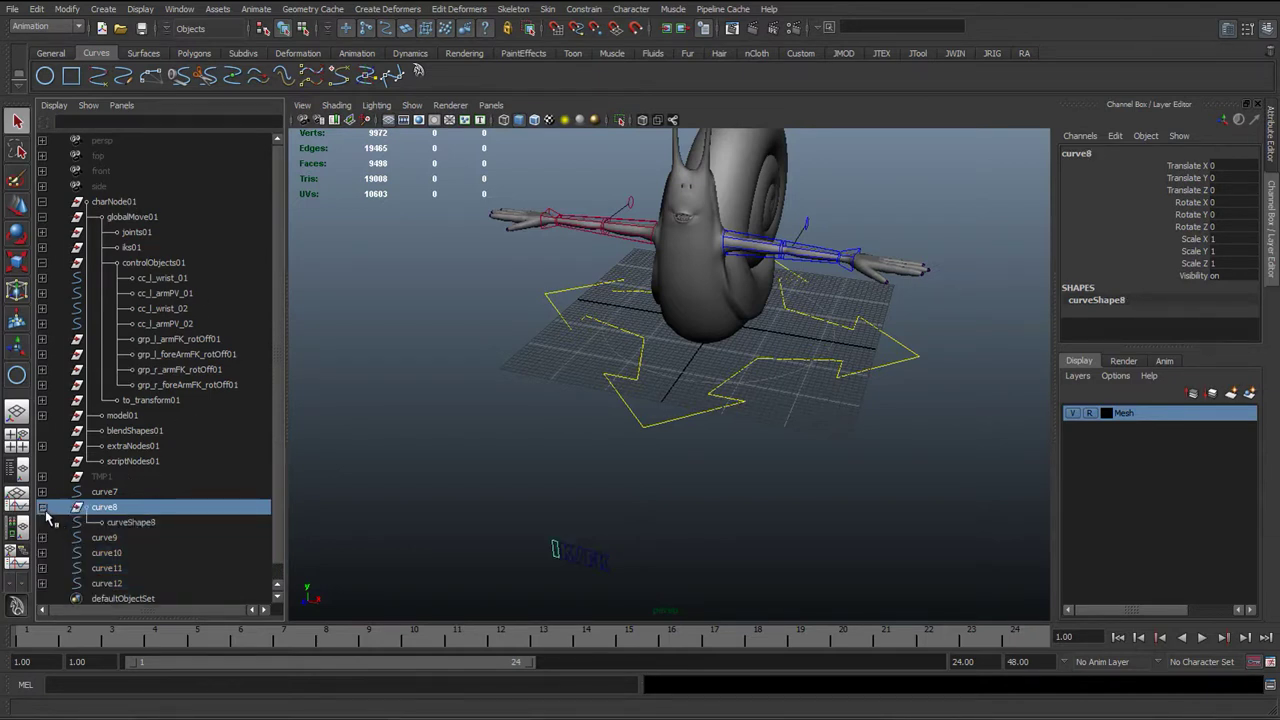
click(42, 538)
click(42, 568)
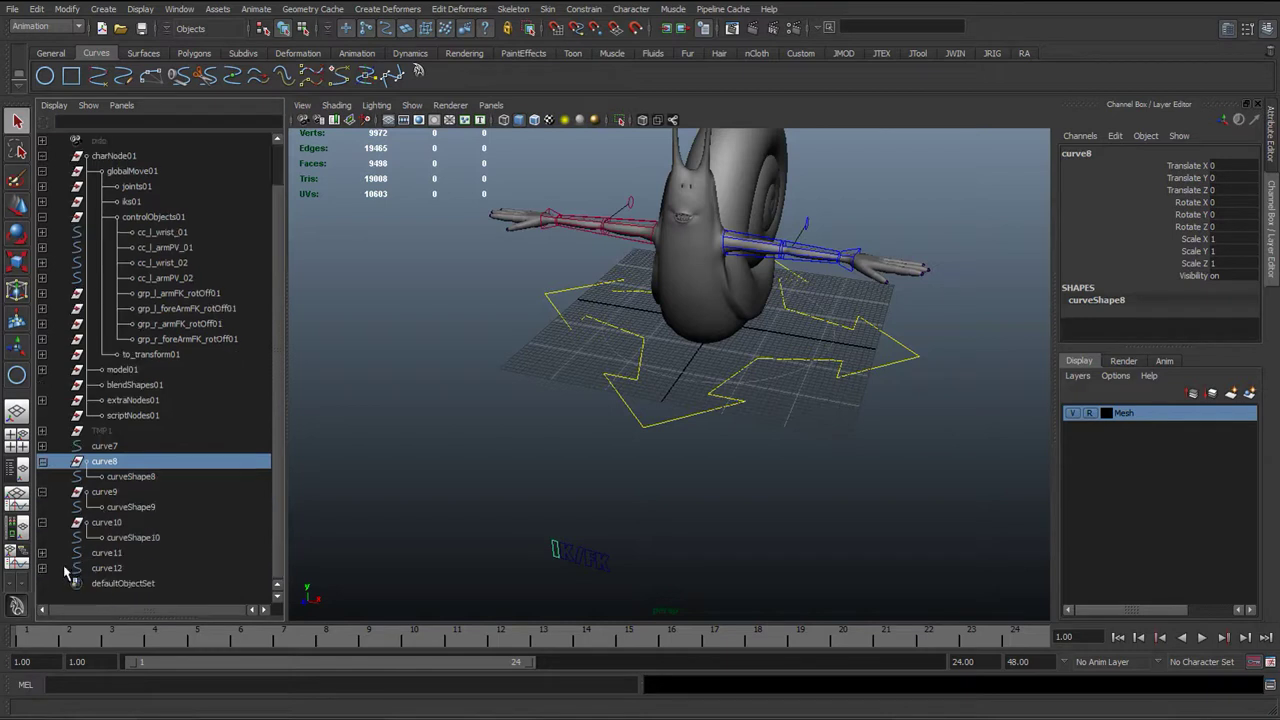
click(42, 553)
click(42, 568)
click(108, 538)
click(134, 553)
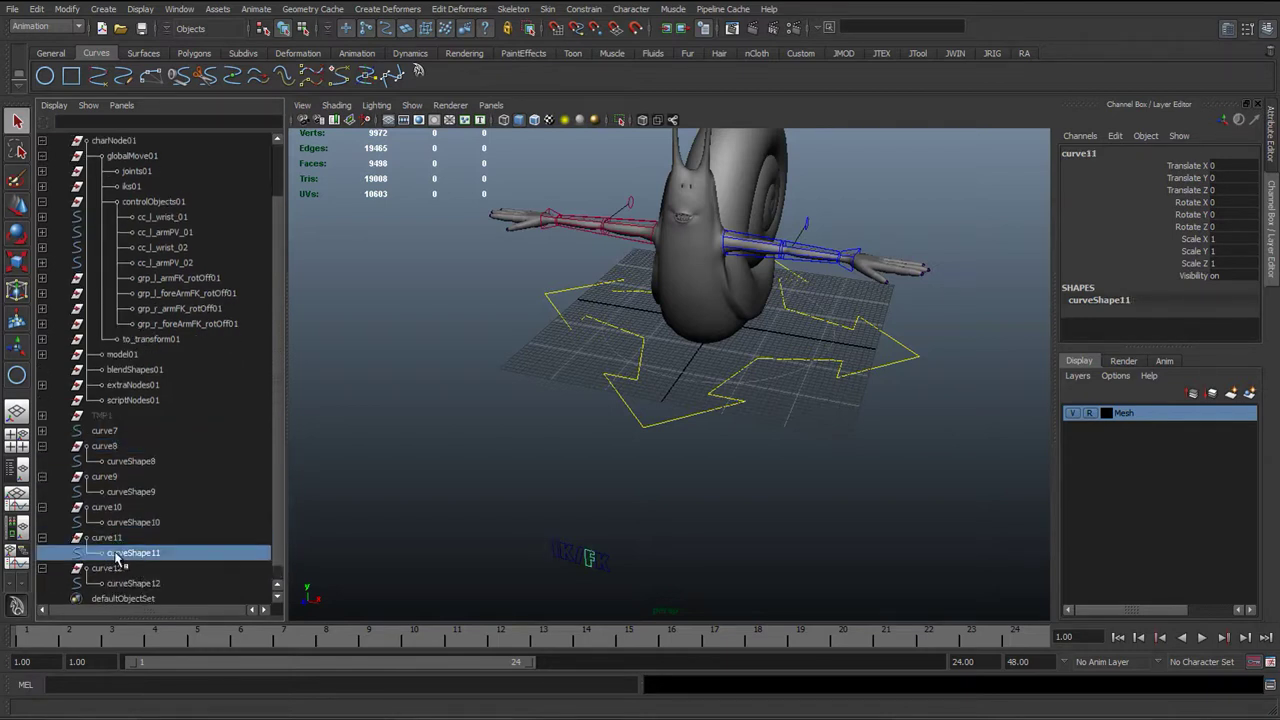
scroll(155, 570, down, 1)
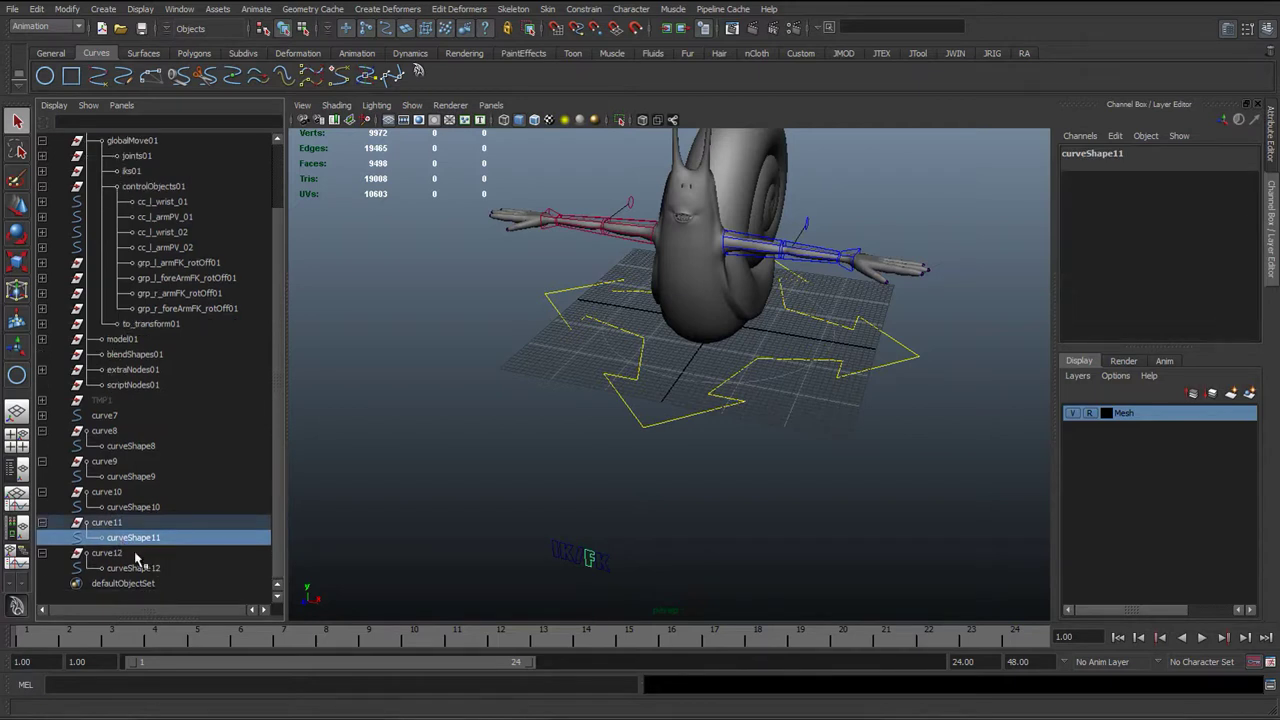
click(137, 569)
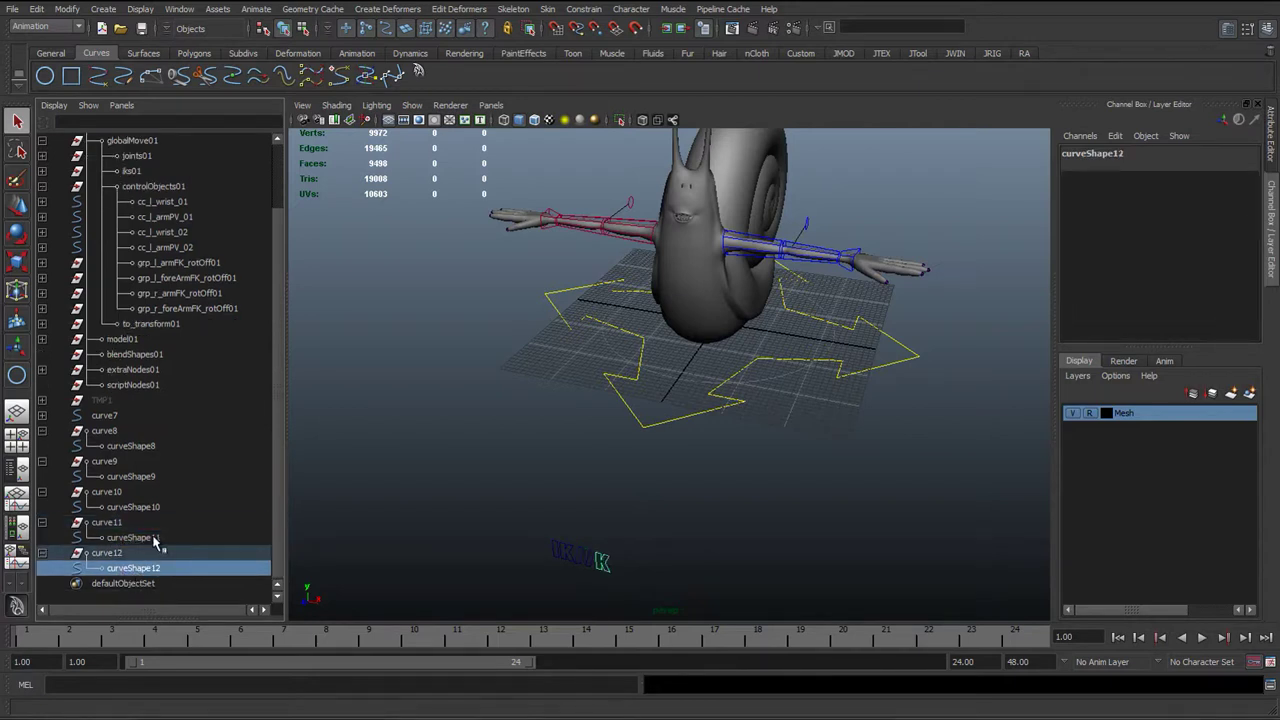
ctrl+click(155, 541)
ctrl+click(147, 508)
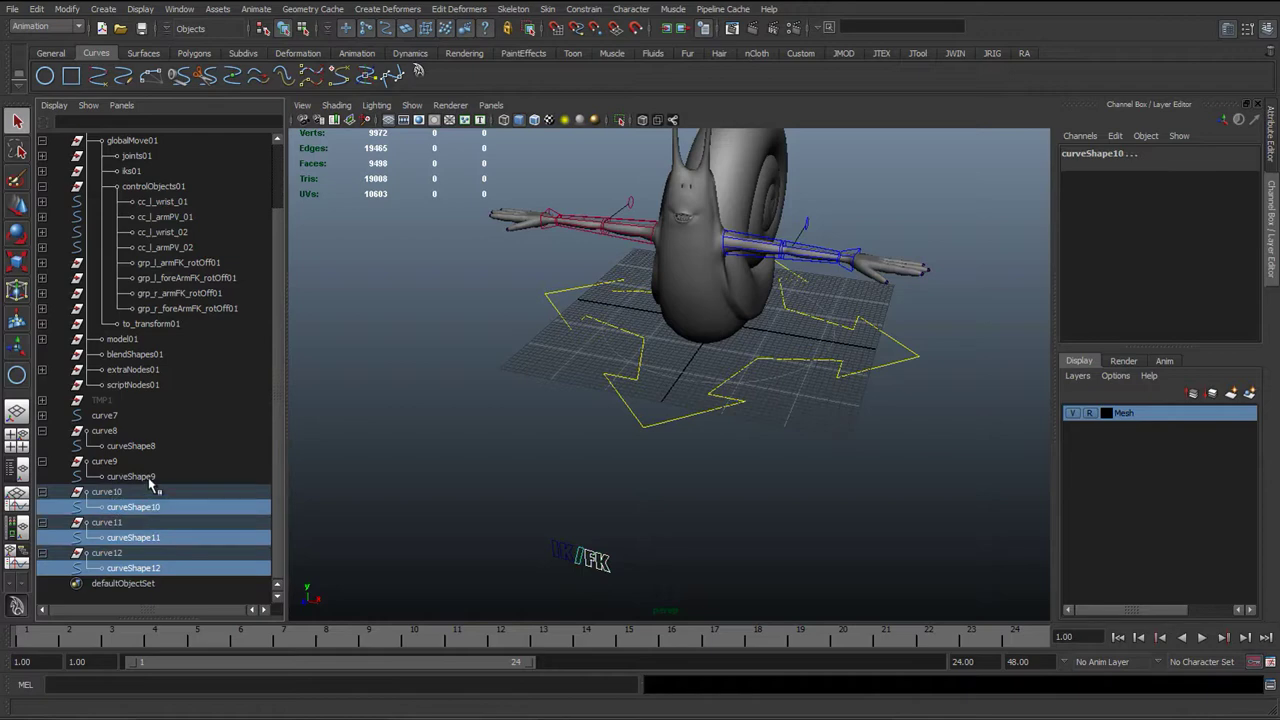
ctrl+click(140, 477)
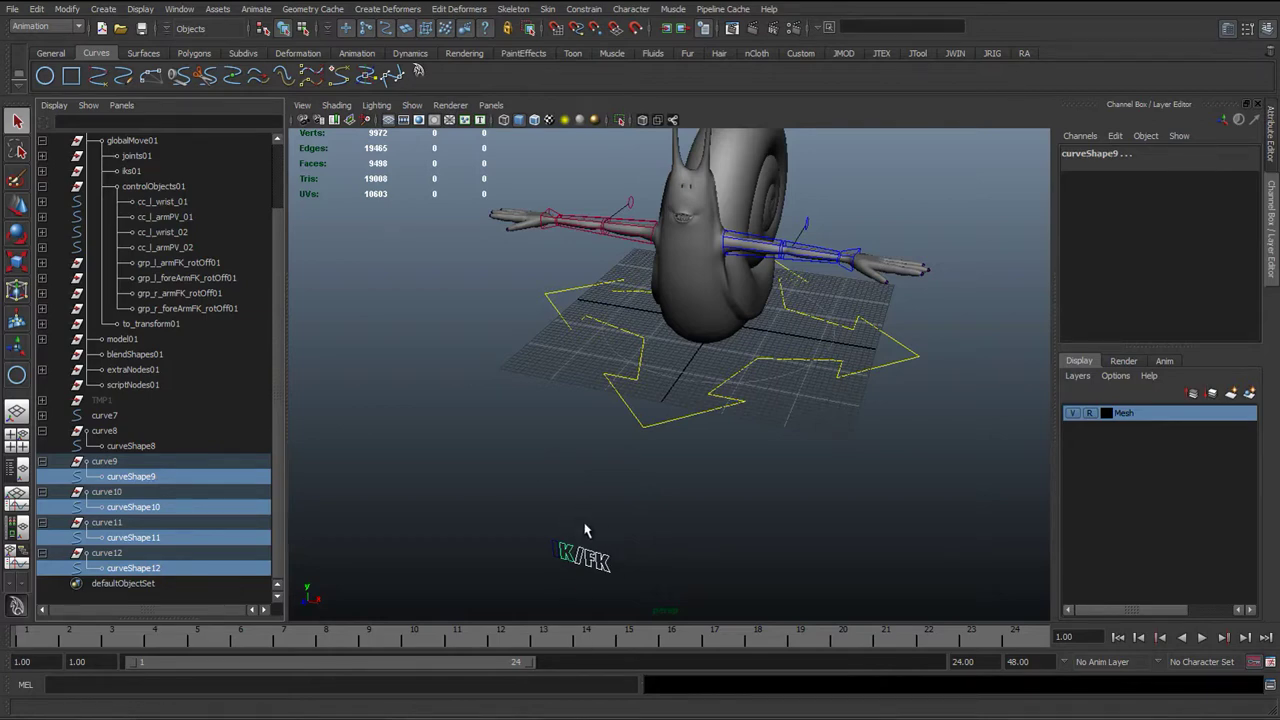
Step: Parent curveShape12, curveShape11, curveShape10 and curveShape9 under the curve8 transform with the MEL command "parent -r -s"
click(128, 568)
ctrl+click(130, 538)
ctrl+click(127, 508)
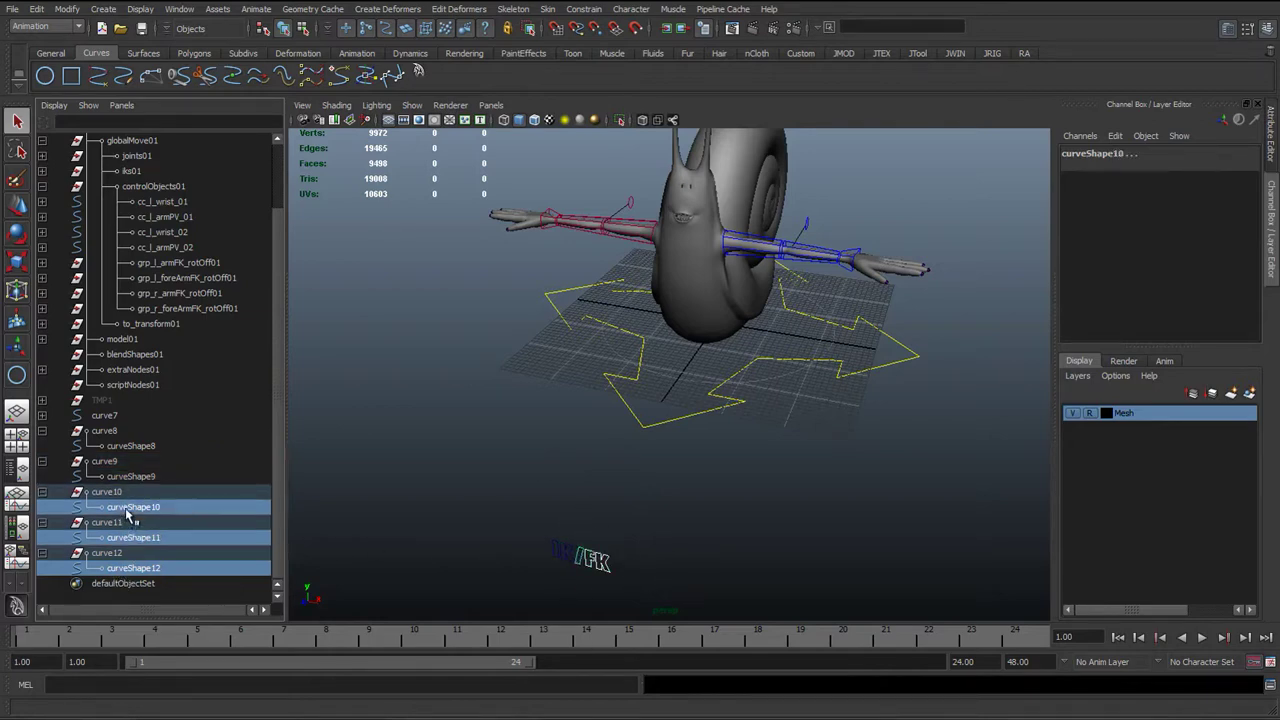
ctrl+click(128, 477)
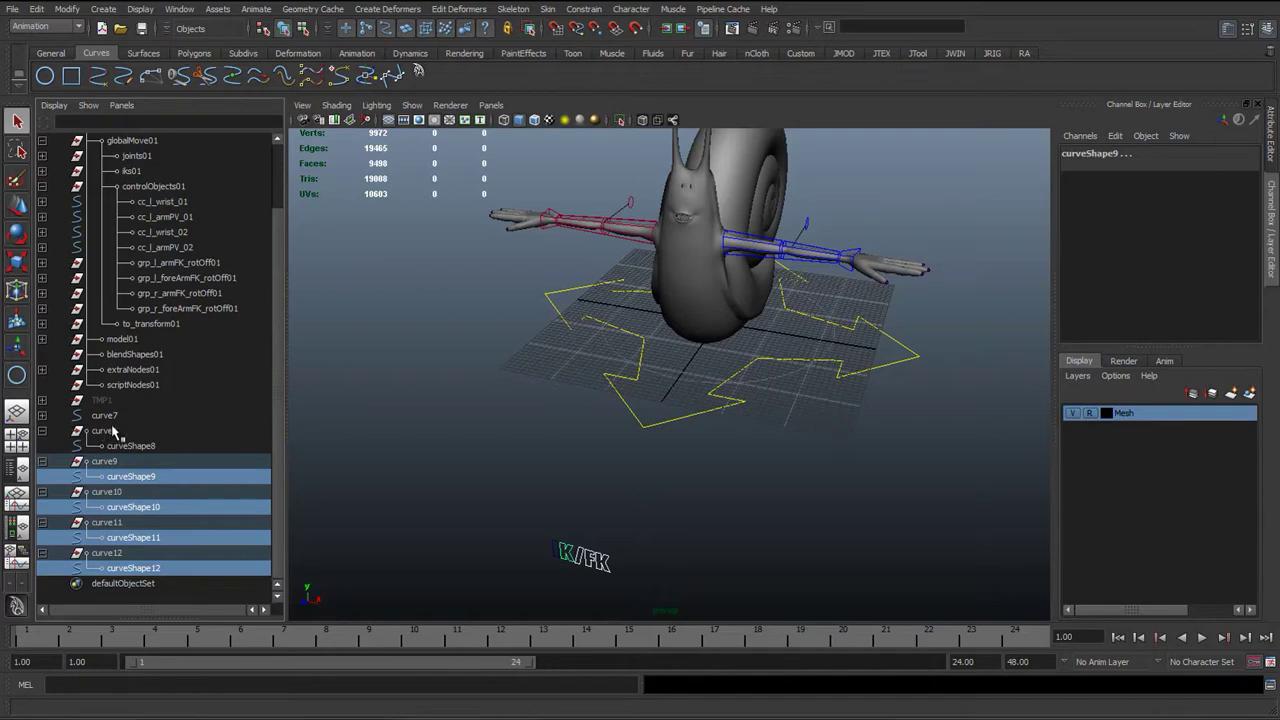
ctrl+click(115, 433)
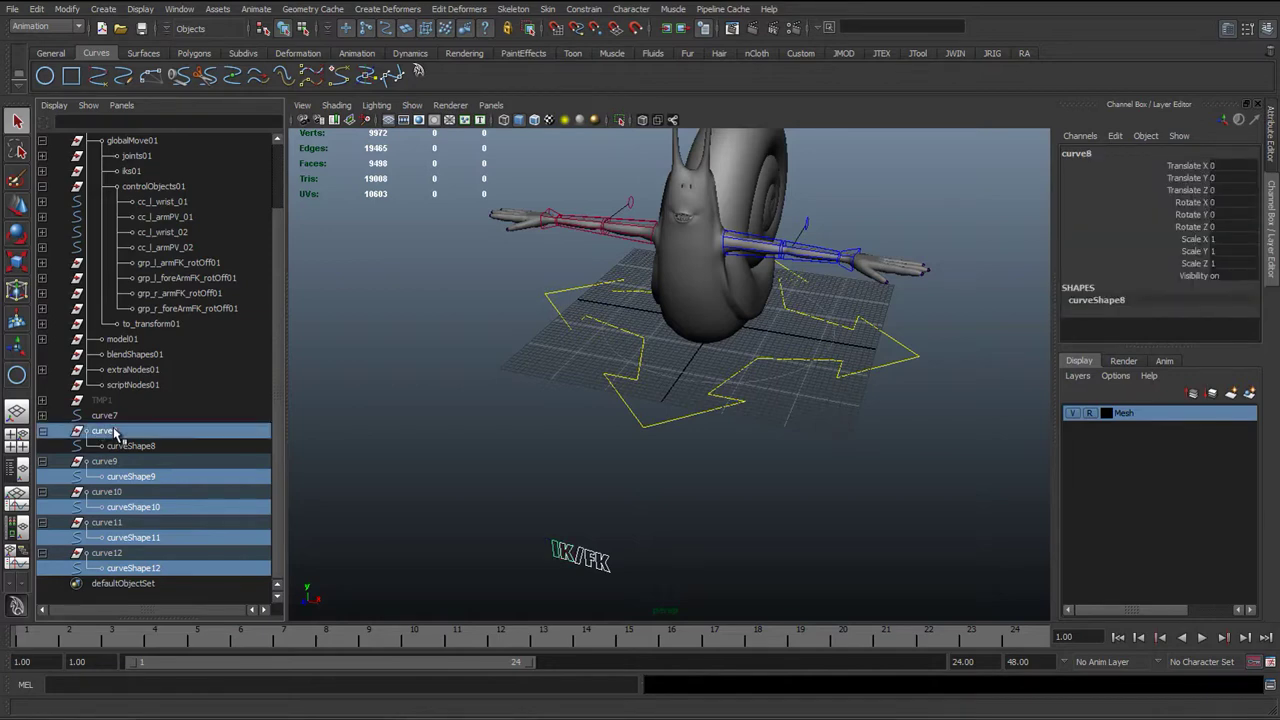
click(110, 685)
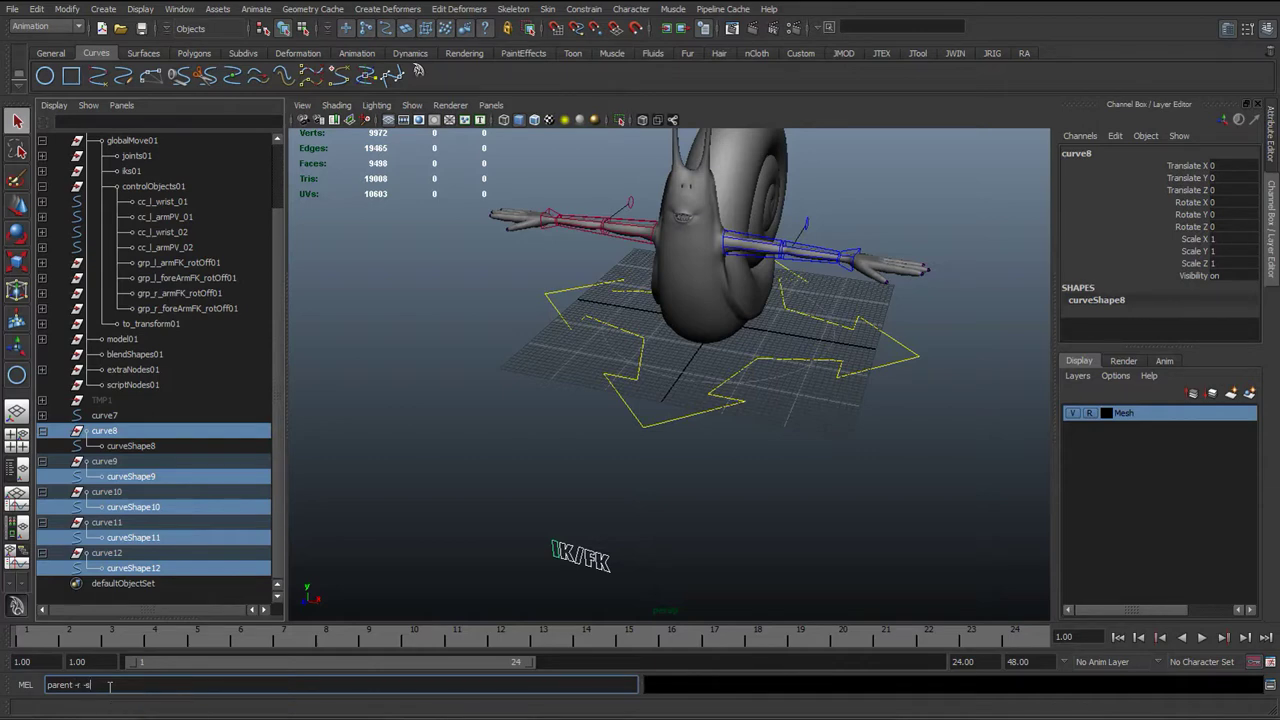
key(Return)
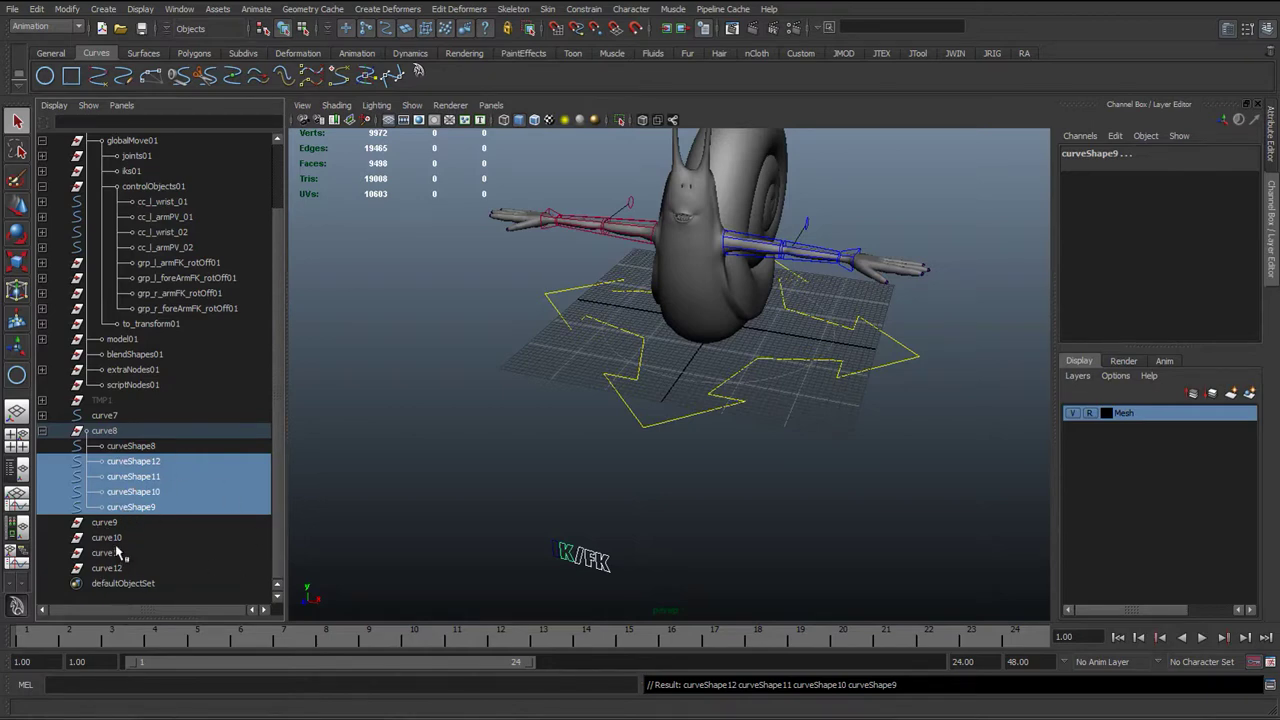
Step: Enter "parent -r -s" in the MEL command line without running it, and examine the combined letter shapes under curve8
click(88, 685)
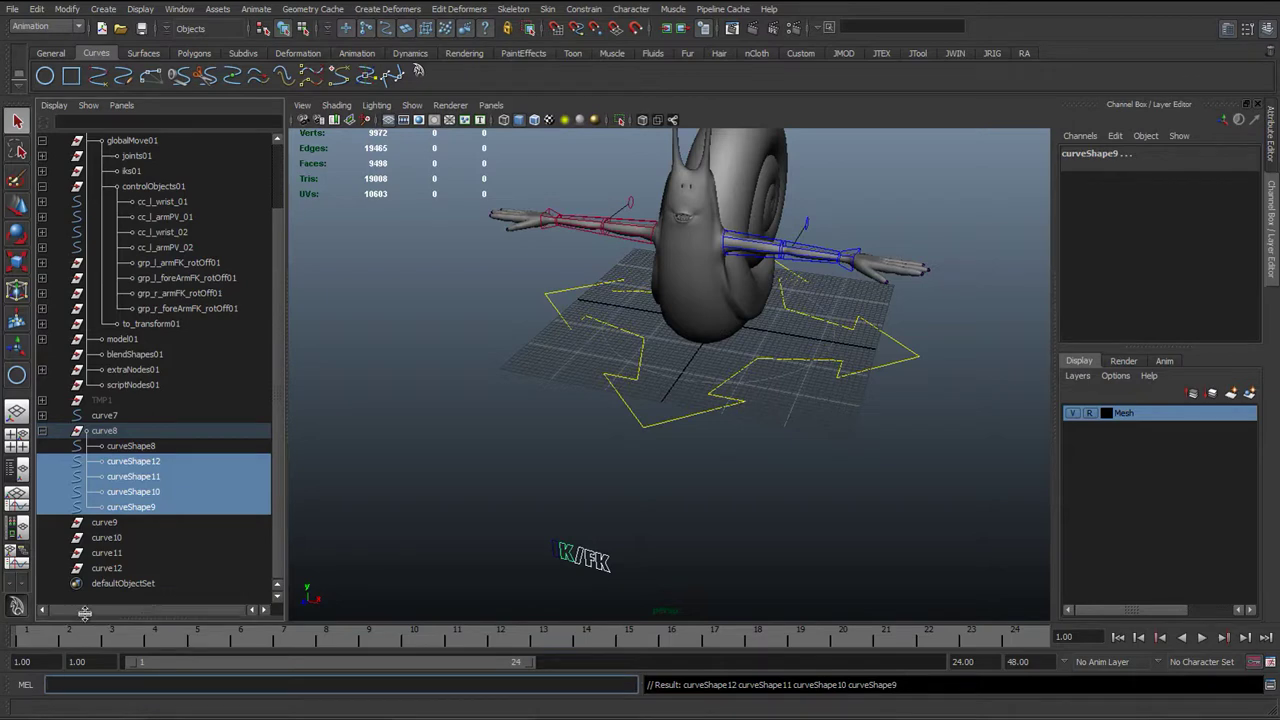
text(parent -r -s)
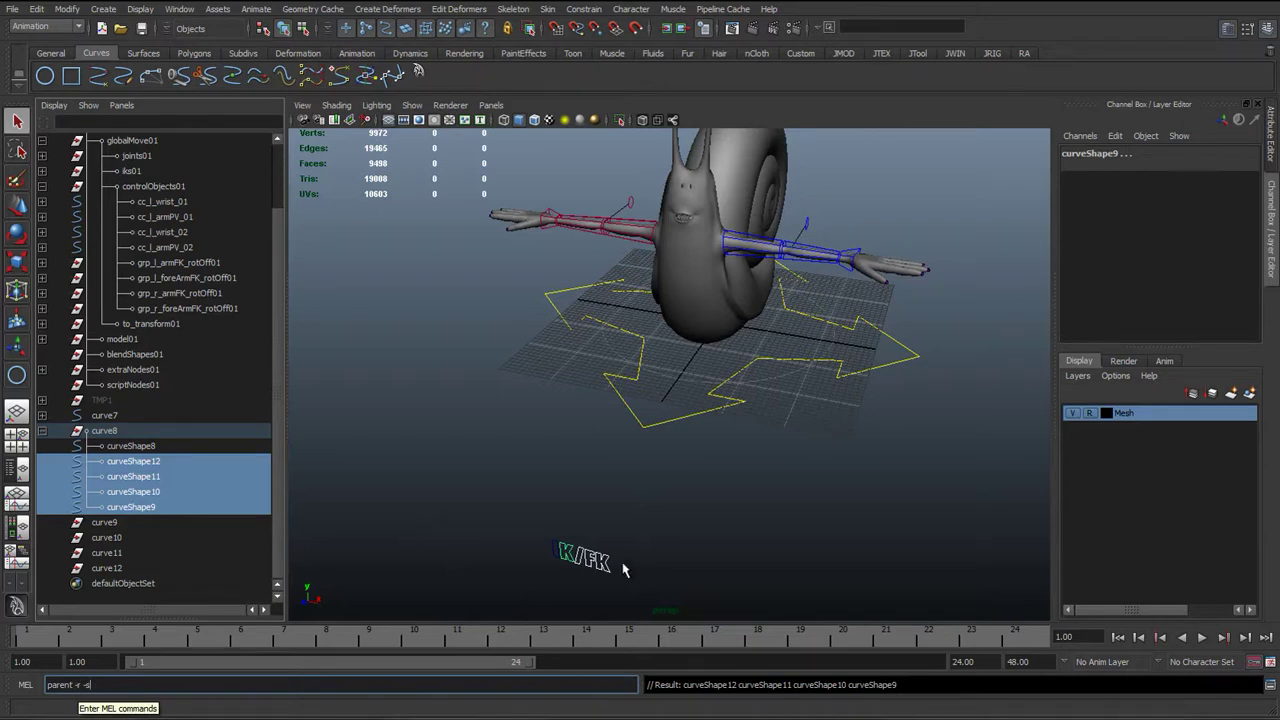
click(108, 433)
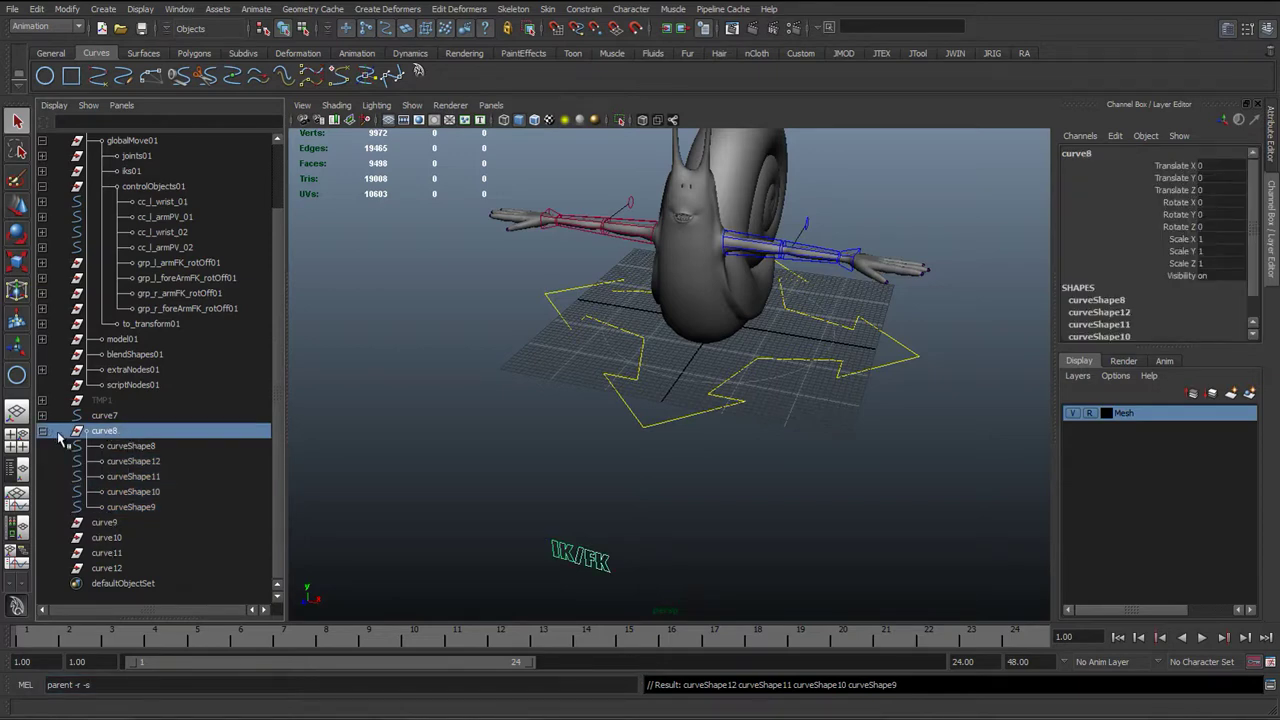
drag(128, 445, 130, 508)
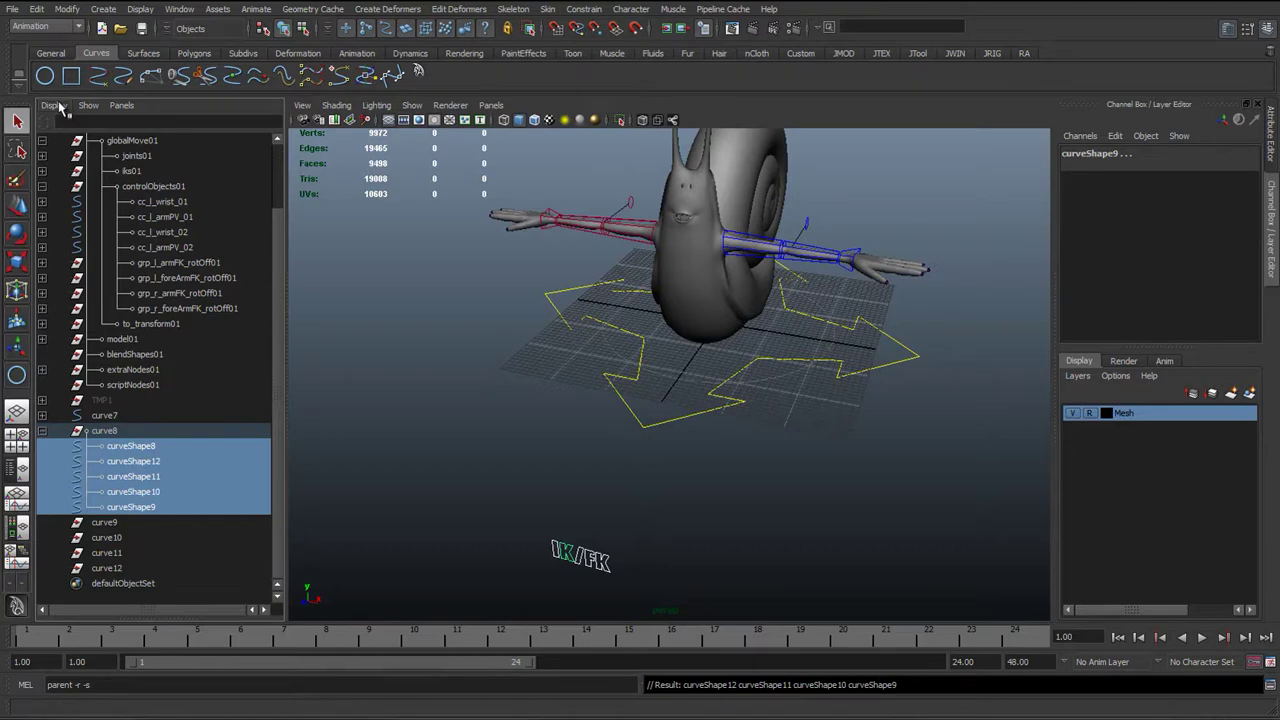
Step: Turn off the display of shape nodes in the Outliner
click(55, 105)
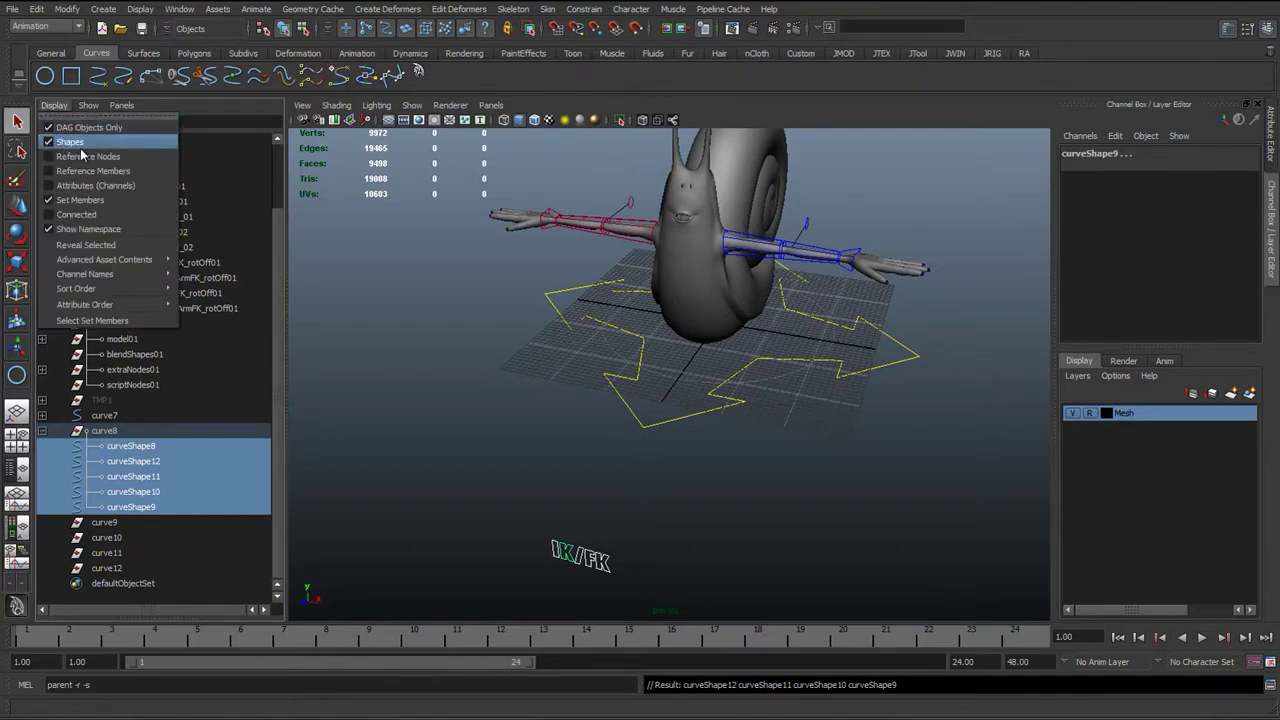
click(74, 145)
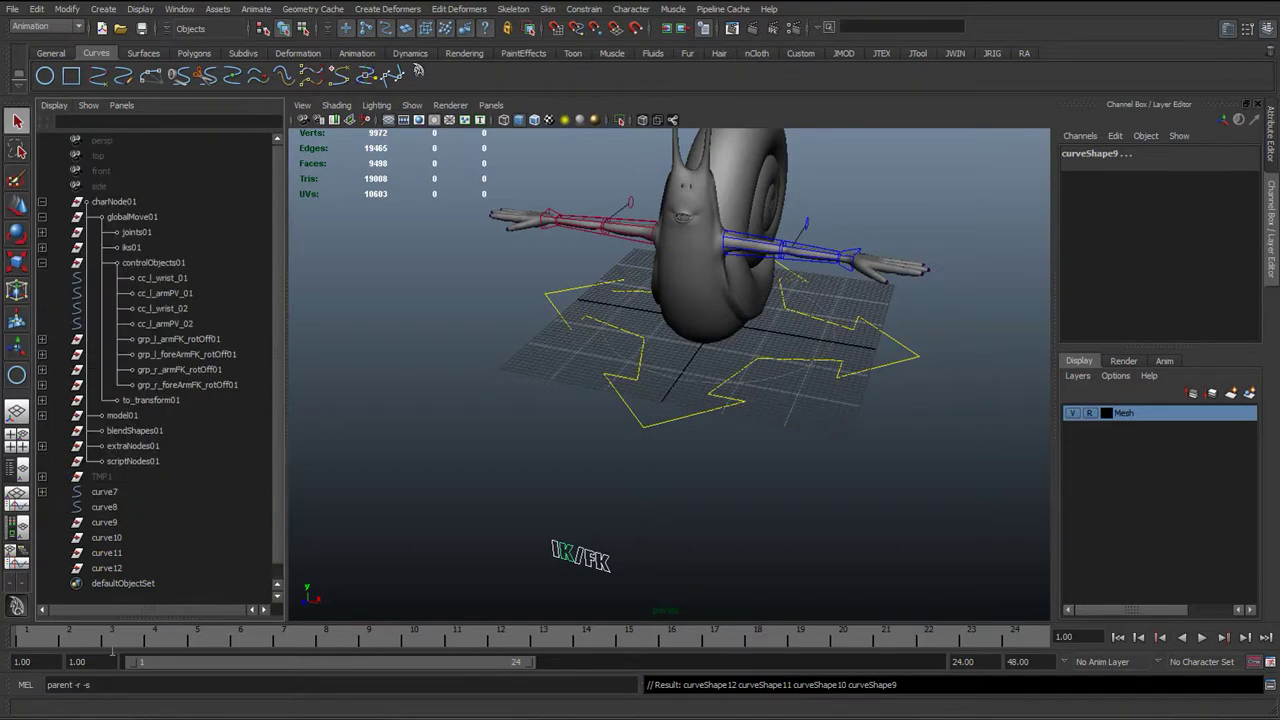
Step: Select curve8 and enlarge the channel list to examine all of its shape nodes
click(104, 507)
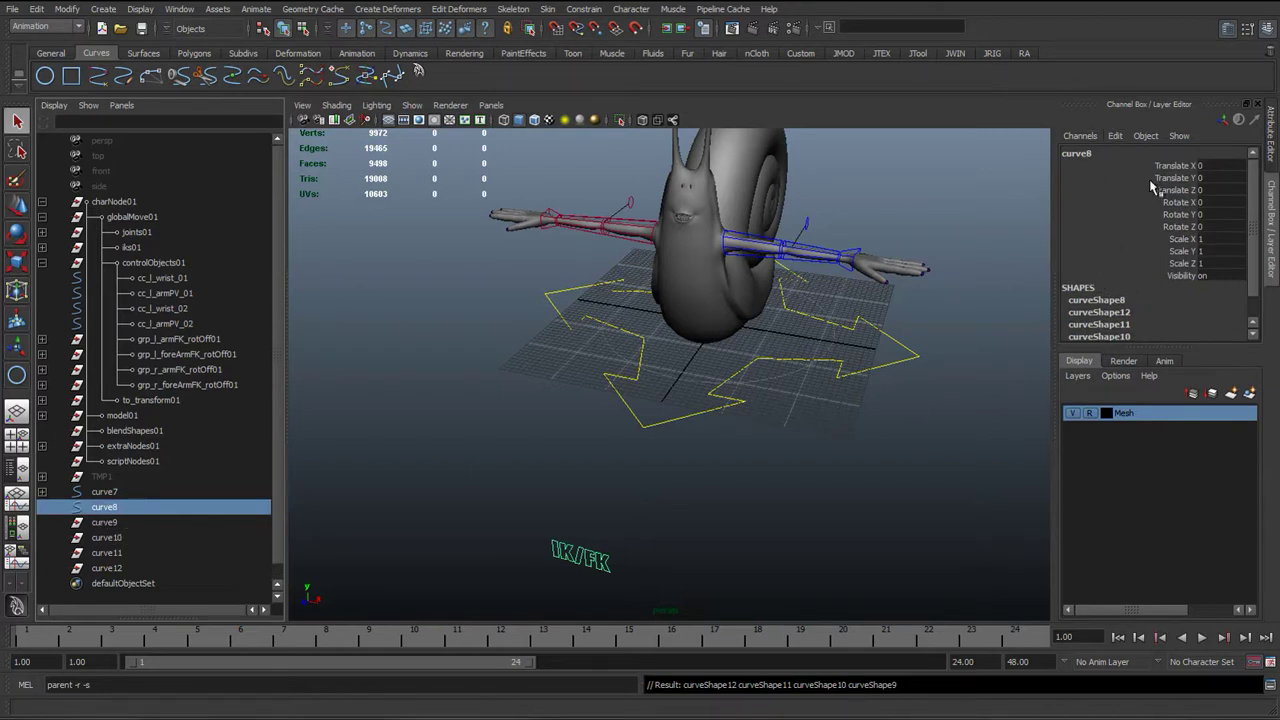
drag(1167, 352, 1165, 487)
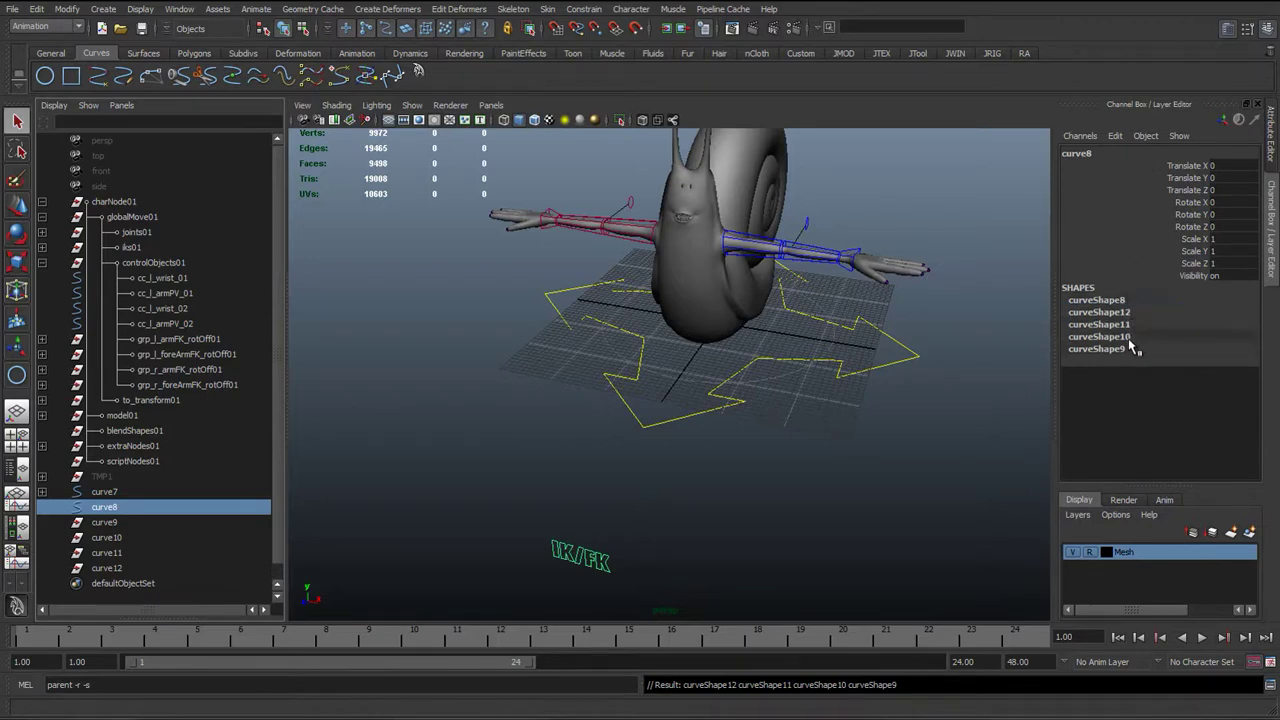
click(575, 557)
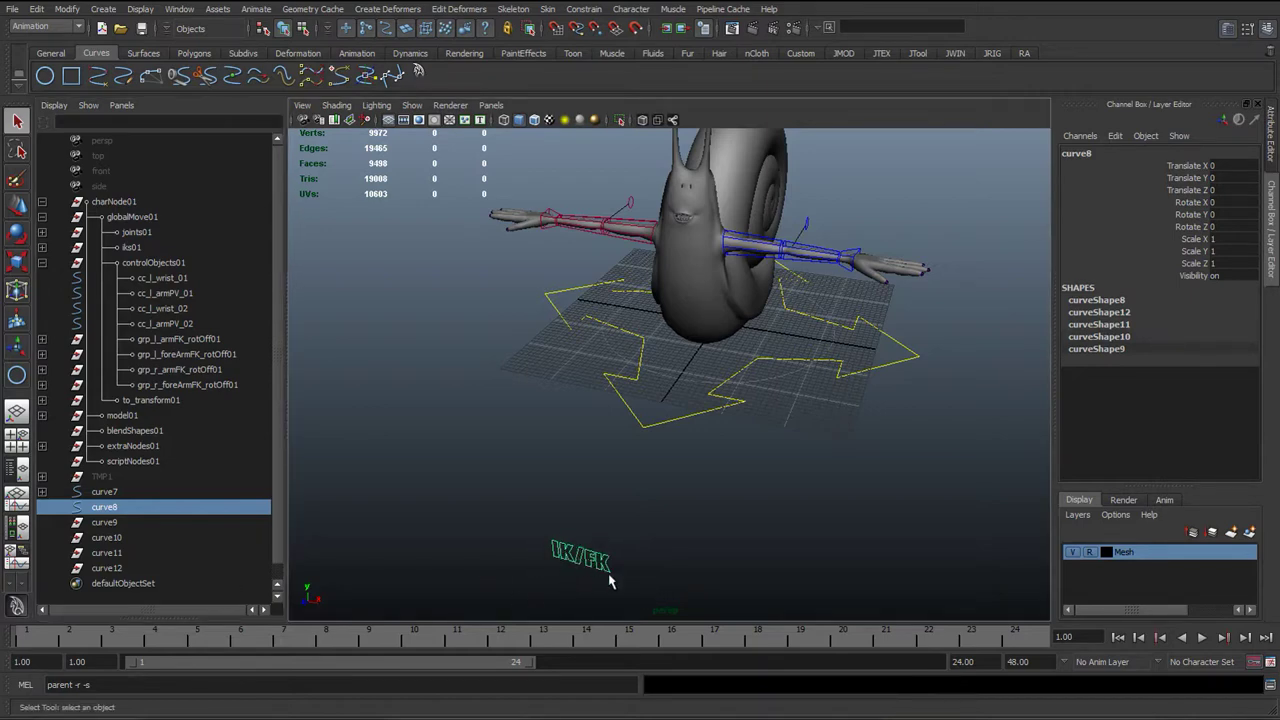
Step: Delete the empty transforms curve9 through curve12, keeping curve8 selected
click(104, 522)
shift+click(108, 568)
key(Delete)
click(112, 508)
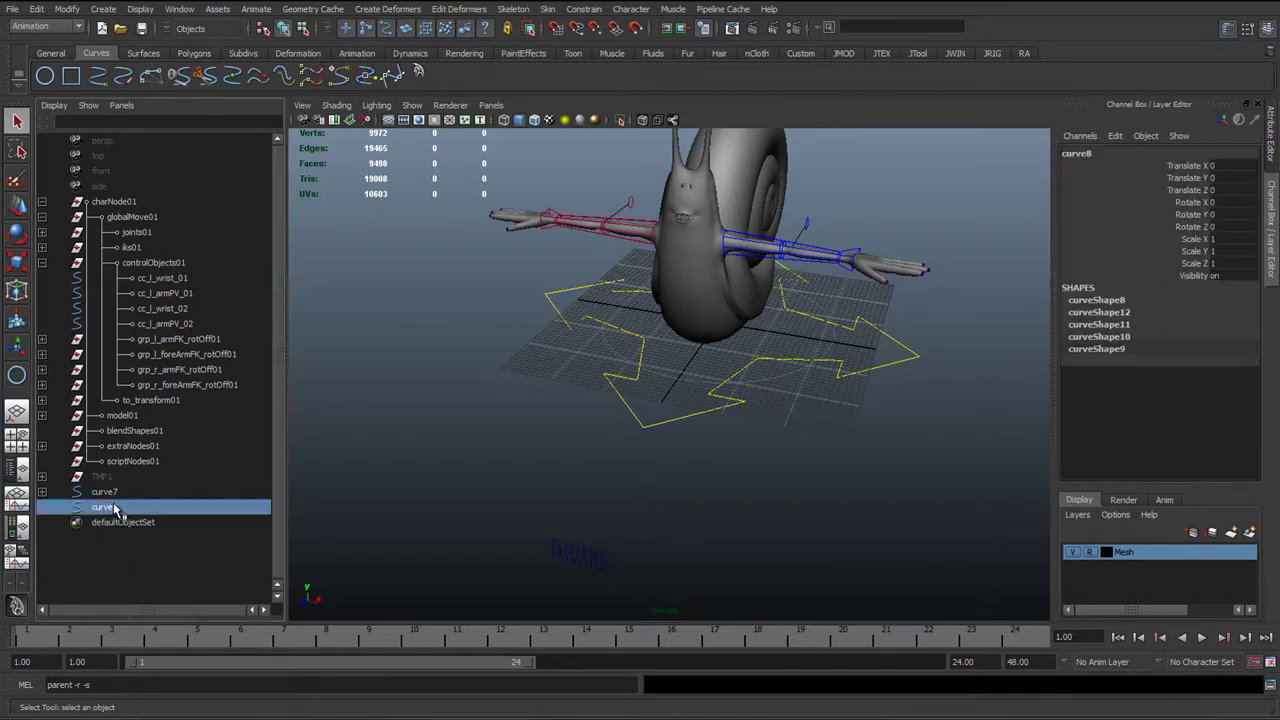
Step: Check in the viewport that the IK/FK letters select together as the single object curve8
double_click(1118, 300)
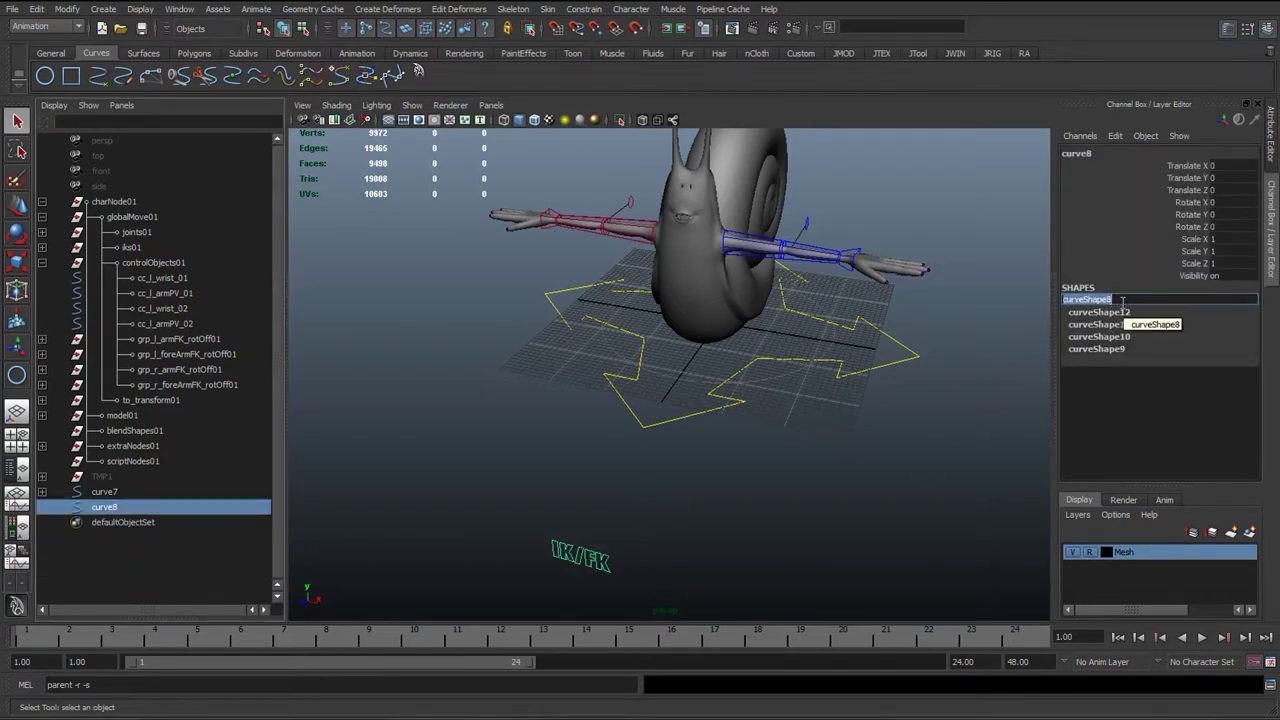
click(749, 503)
drag(590, 527, 593, 582)
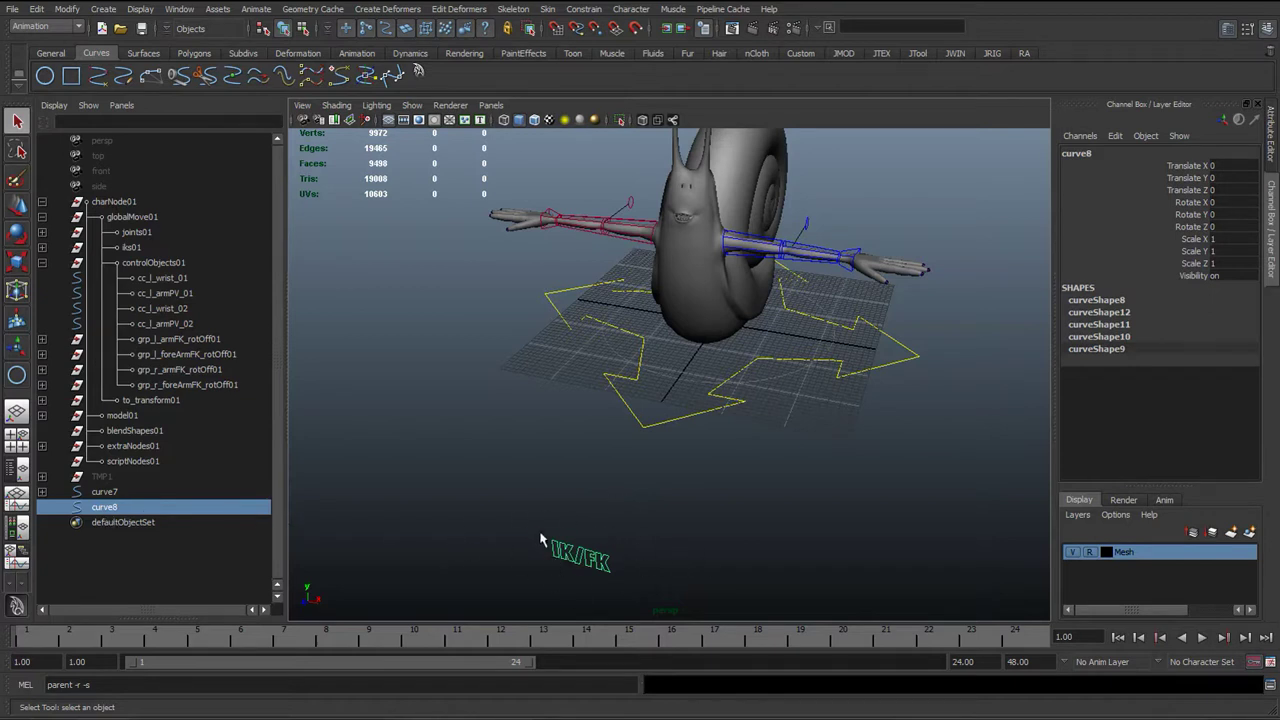
drag(522, 522, 680, 586)
click(634, 558)
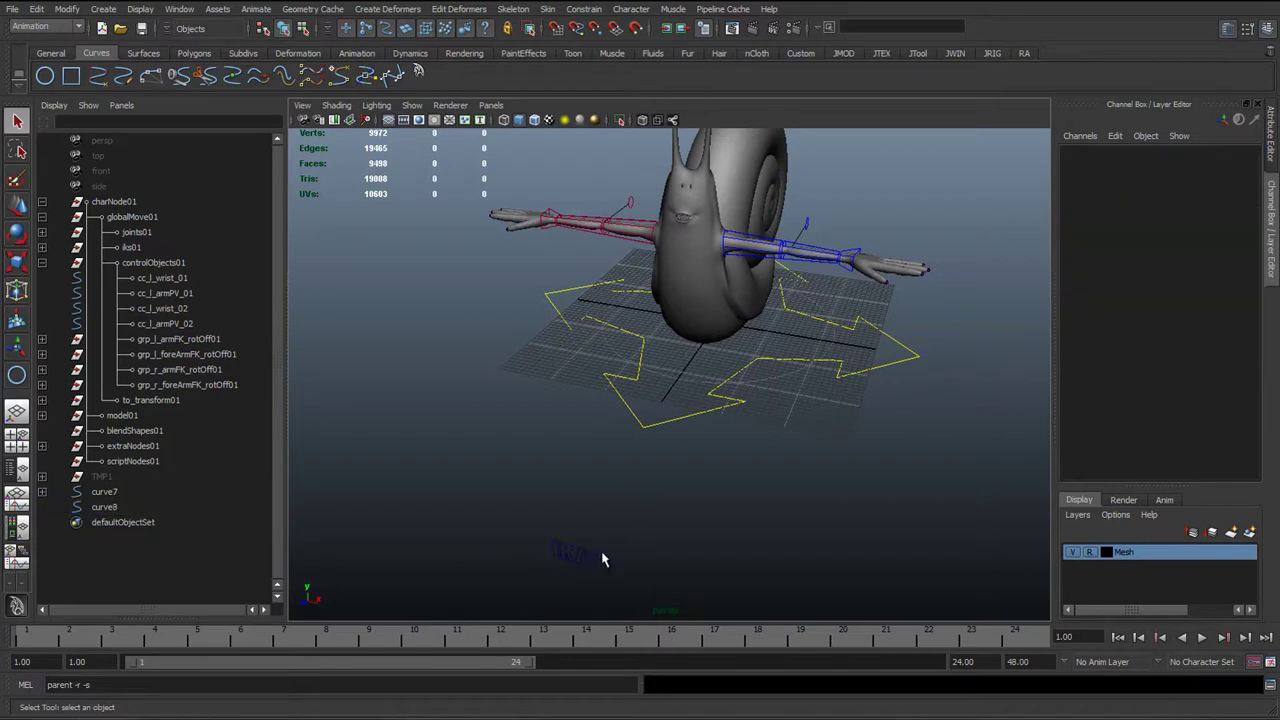
click(601, 559)
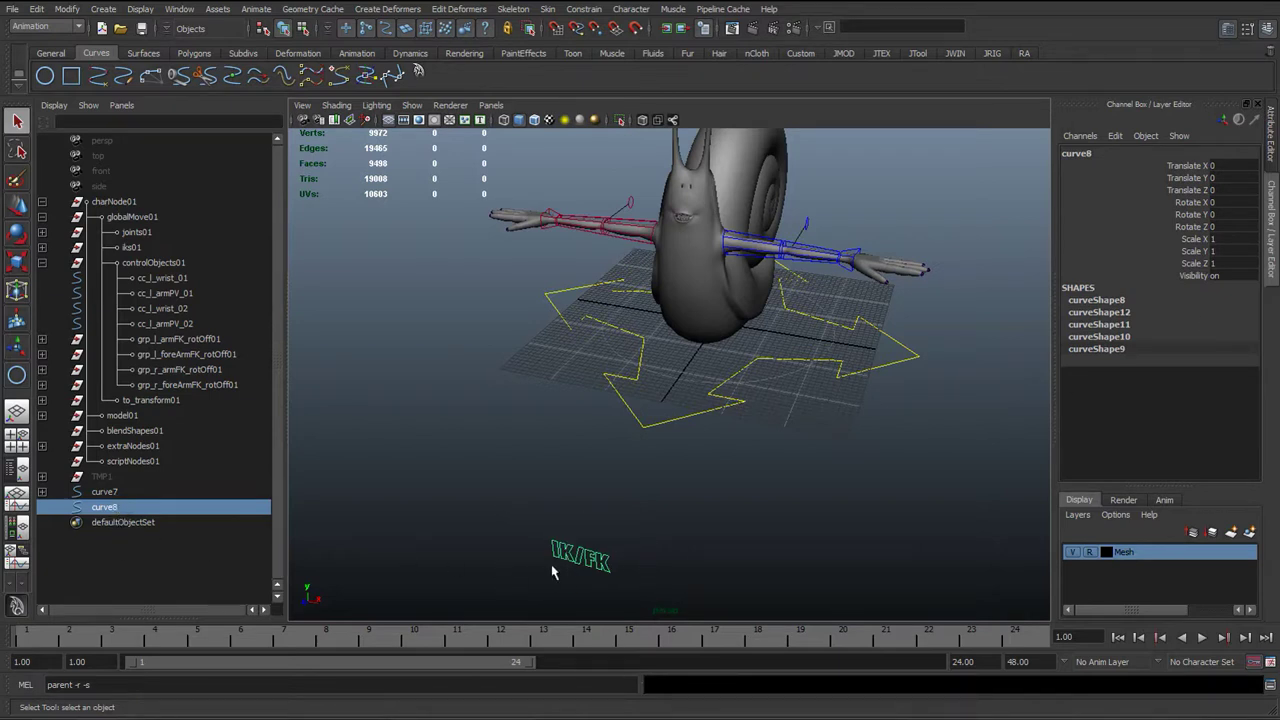
Step: Center the pivot of the combined IK/FK curve with Center Pivot
click(590, 540)
click(590, 540)
key(w)
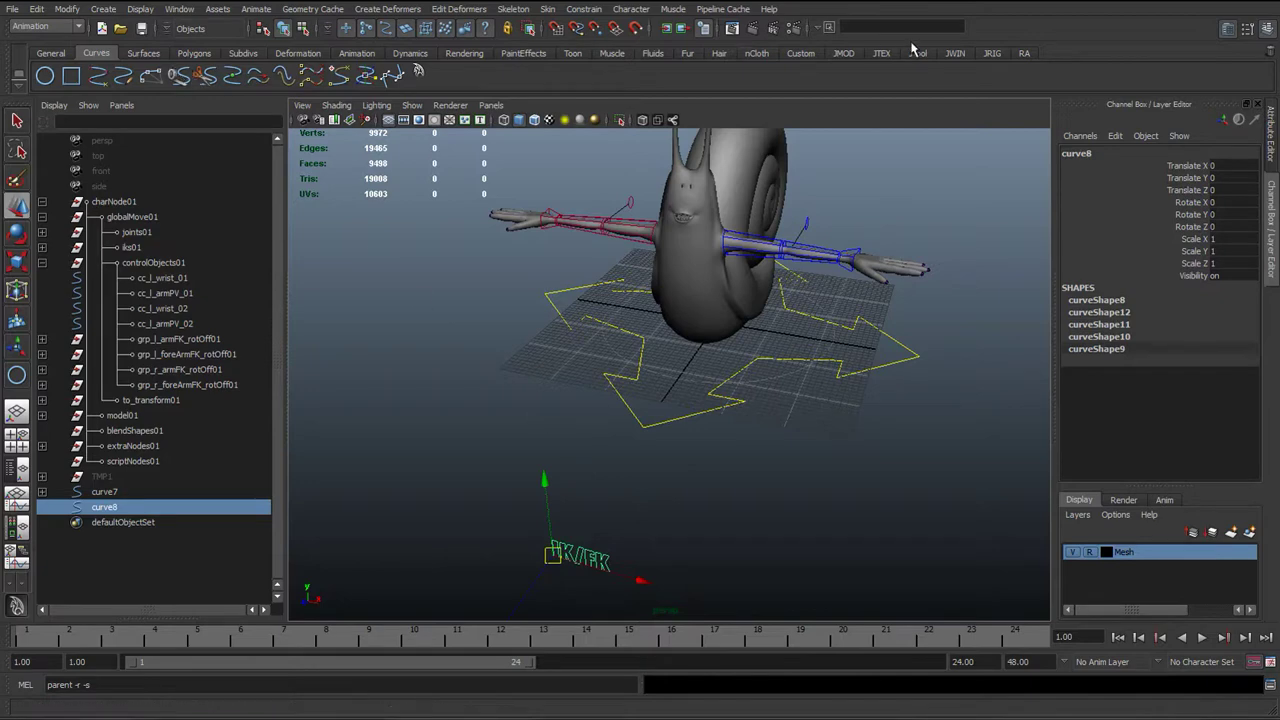
click(918, 54)
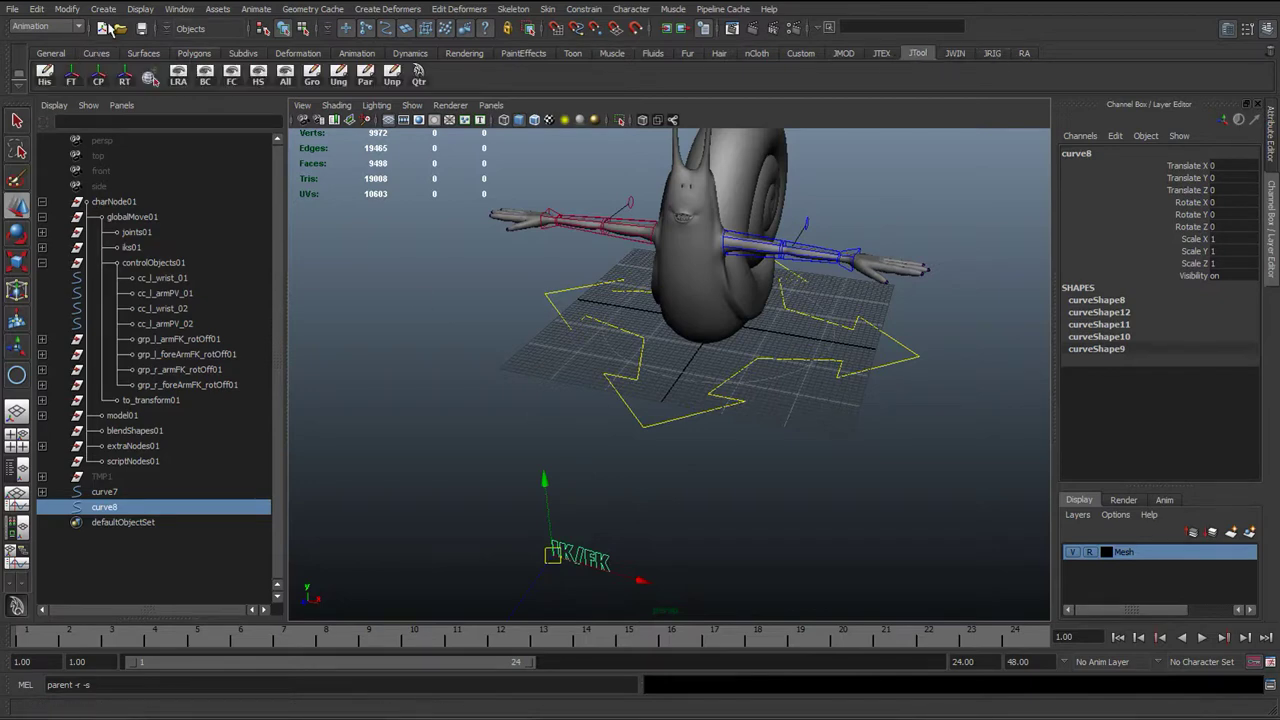
click(64, 9)
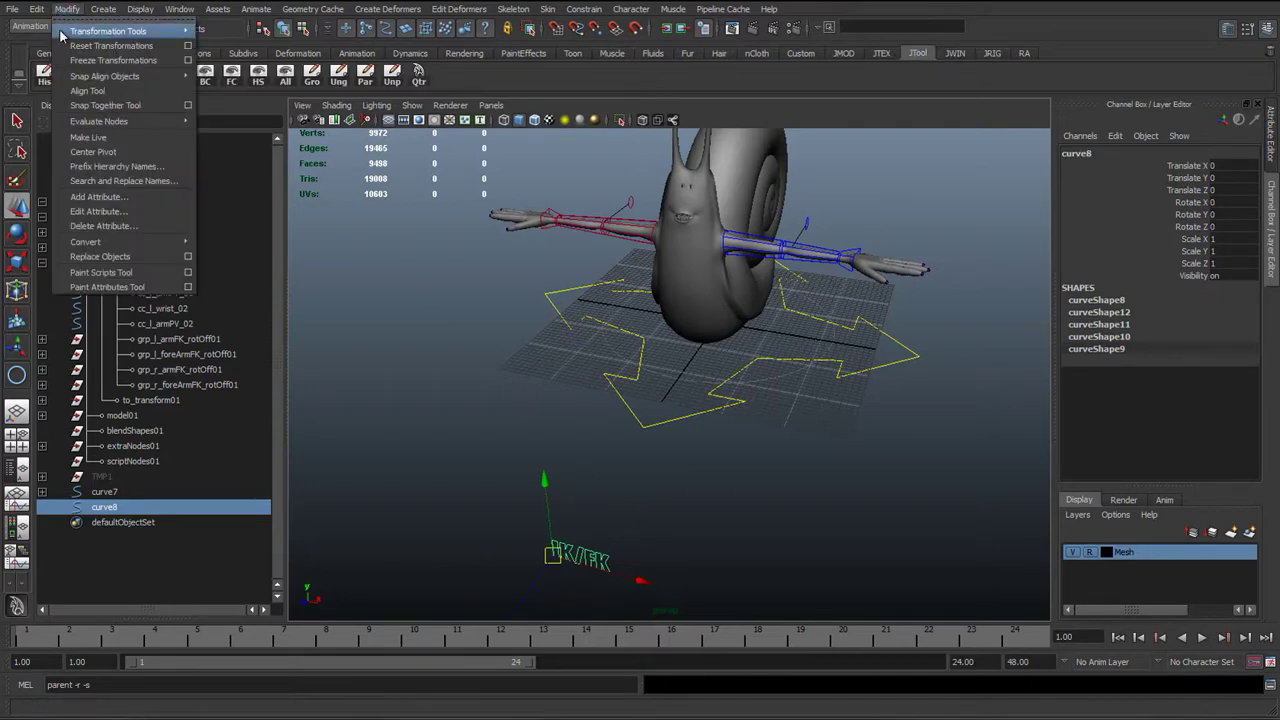
click(77, 153)
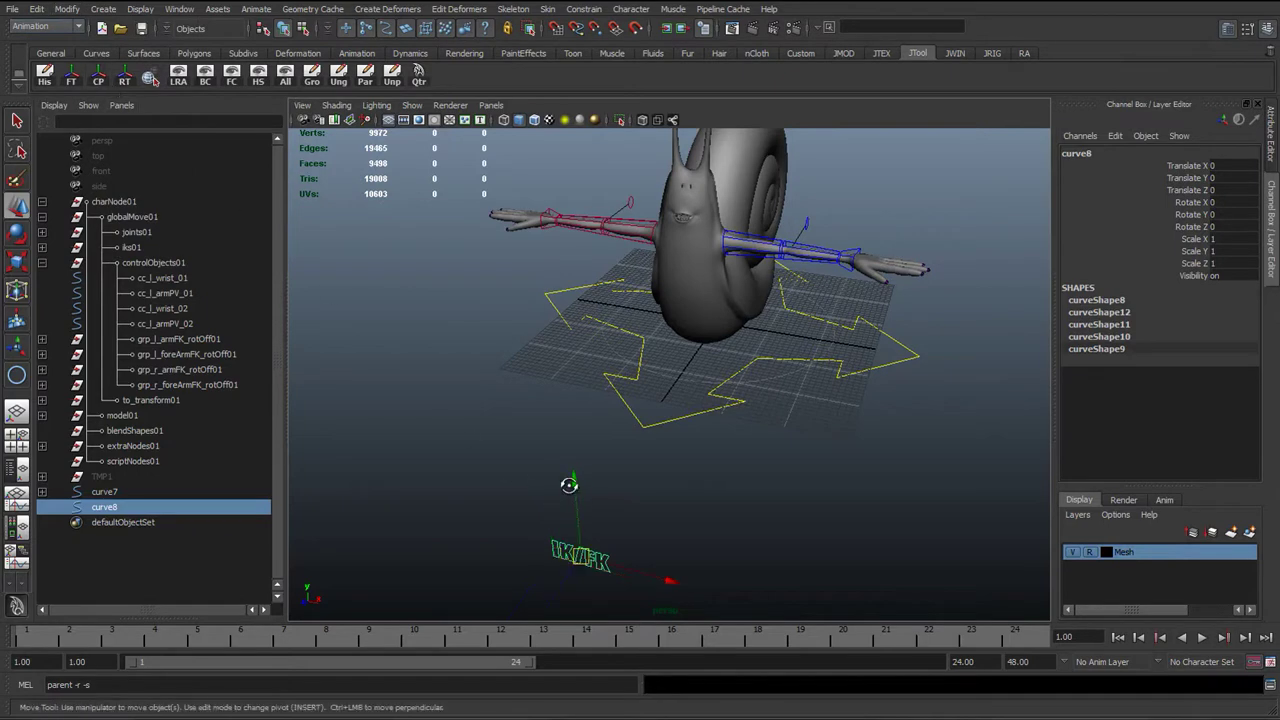
Step: Move the IK/FK lettering with grid snapping onto the ground grid, inside the front arrow of the yellow control
alt+drag(564, 486, 609, 460)
scroll(640, 470, up, 4)
key(x)
middle_click(636, 423)
scroll(633, 441, up, 4)
Step: Try laying the IK/FK lettering flat by setting its Rotate X to 90
key(e)
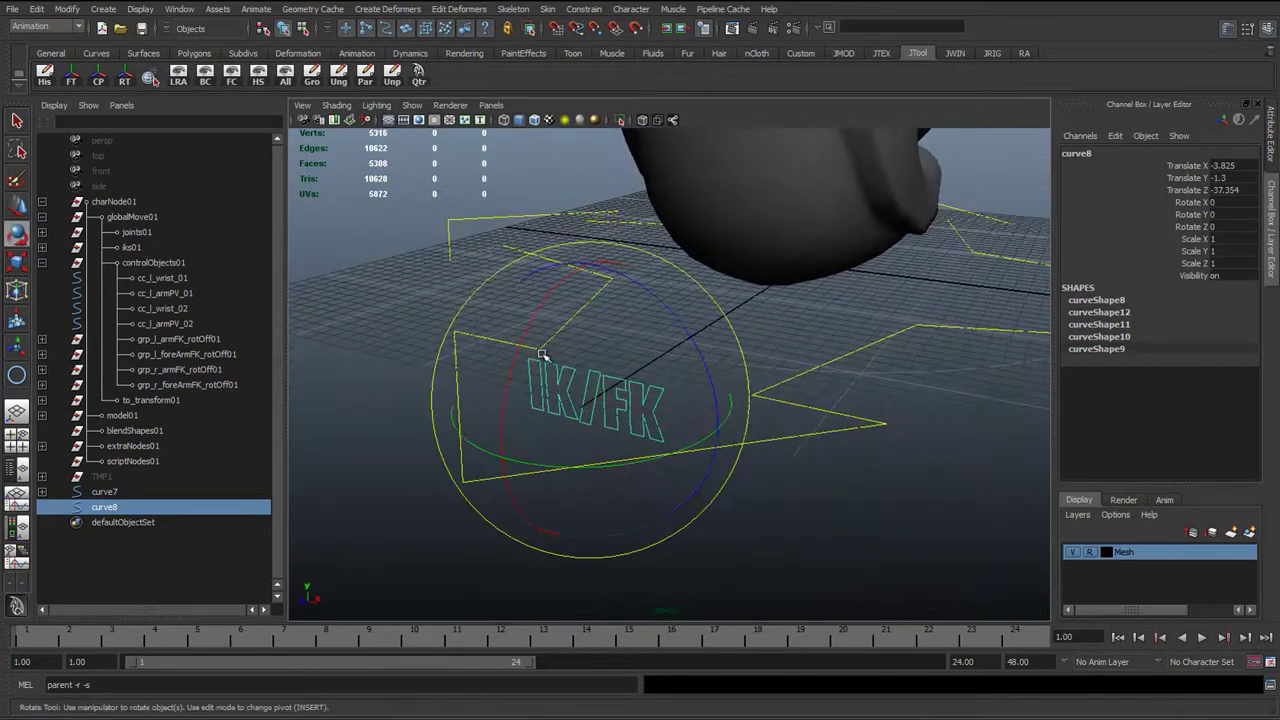
drag(530, 330, 589, 243)
click(1245, 203)
text(90)
key(Return)
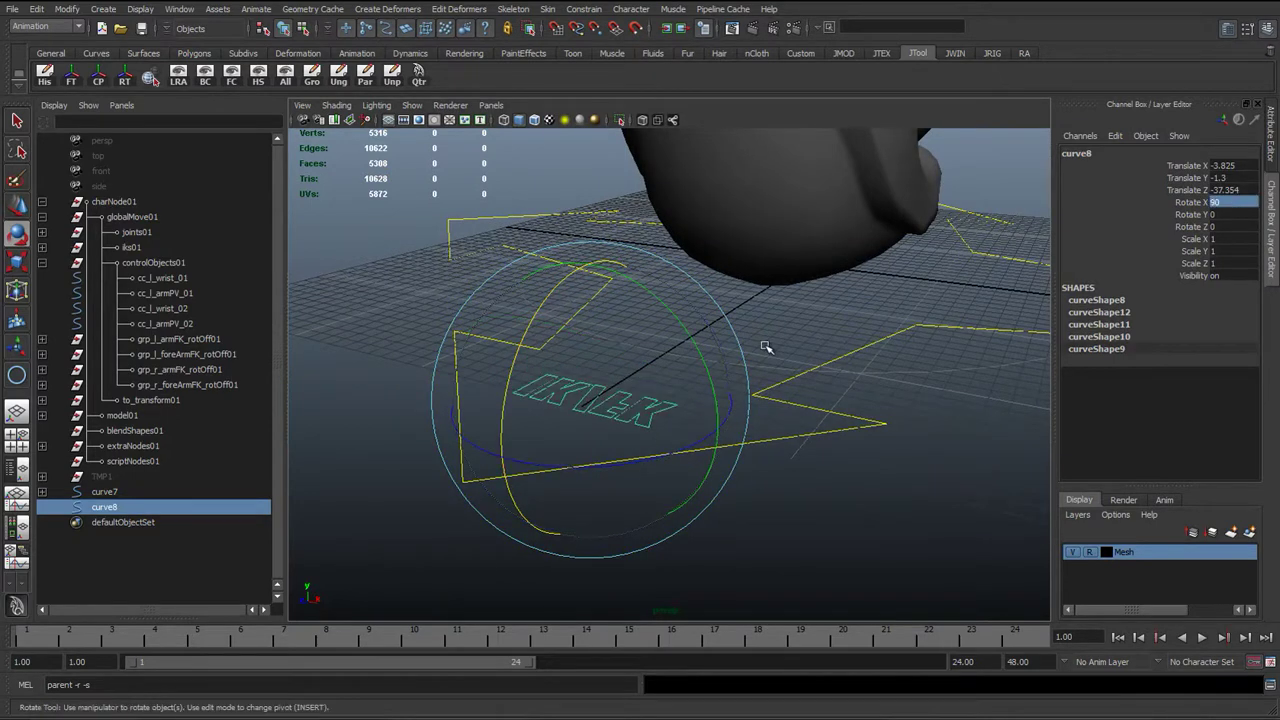
Step: Scale the IK/FK lettering up uniformly to about 1.672
key(w)
alt+drag(620, 440, 812, 569)
key(r)
middle_drag(712, 558, 605, 548)
Step: Rotate the IK/FK lettering freely about X and reset its Rotate X to 0
key(e)
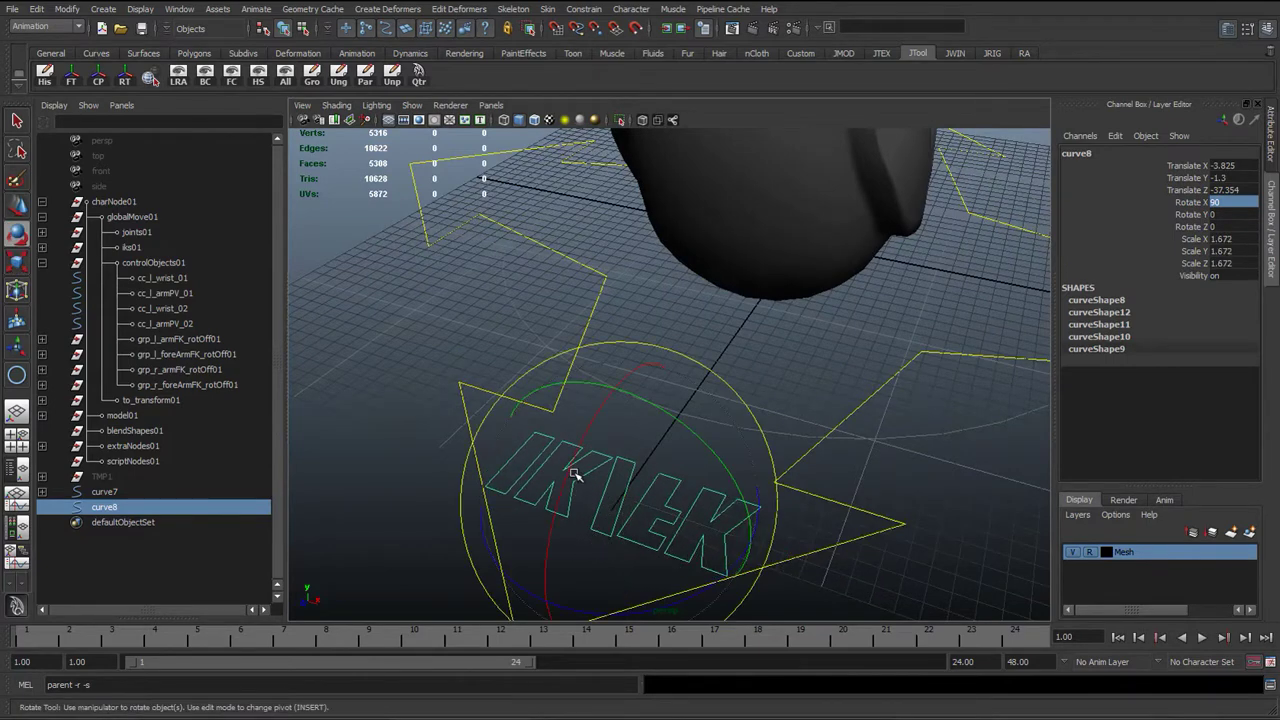
drag(575, 470, 566, 612)
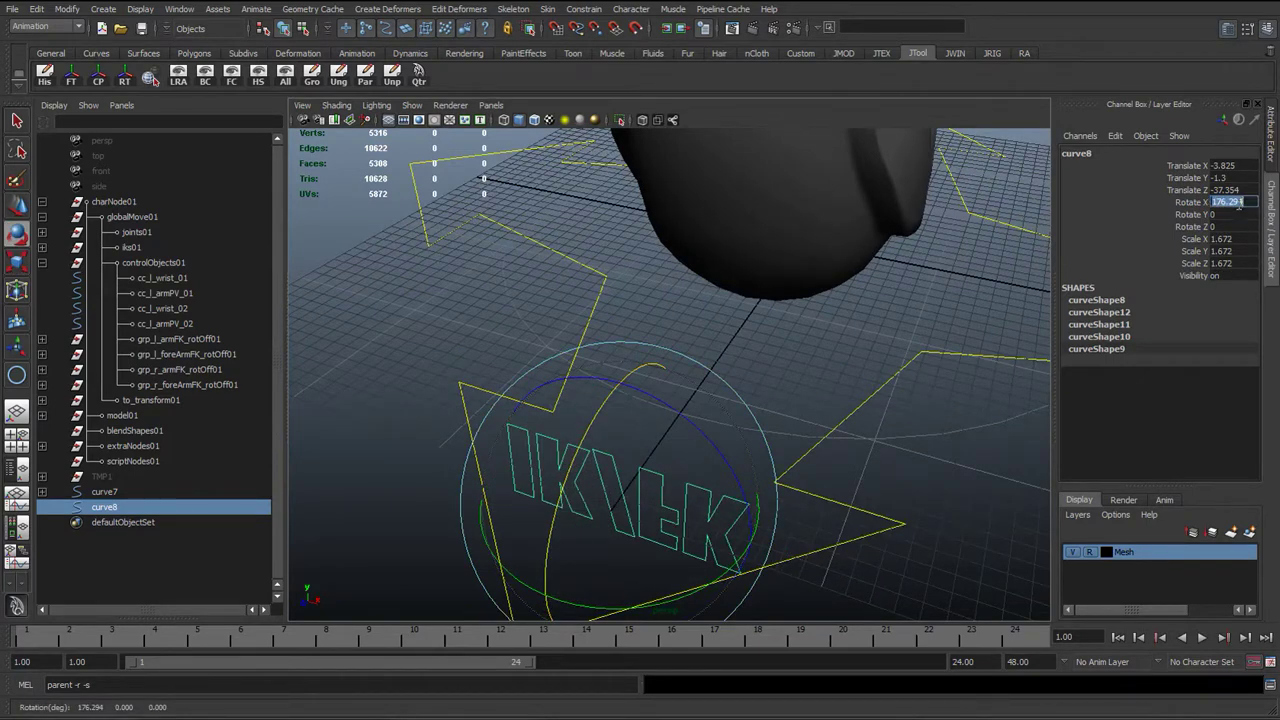
text(0)
key(Return)
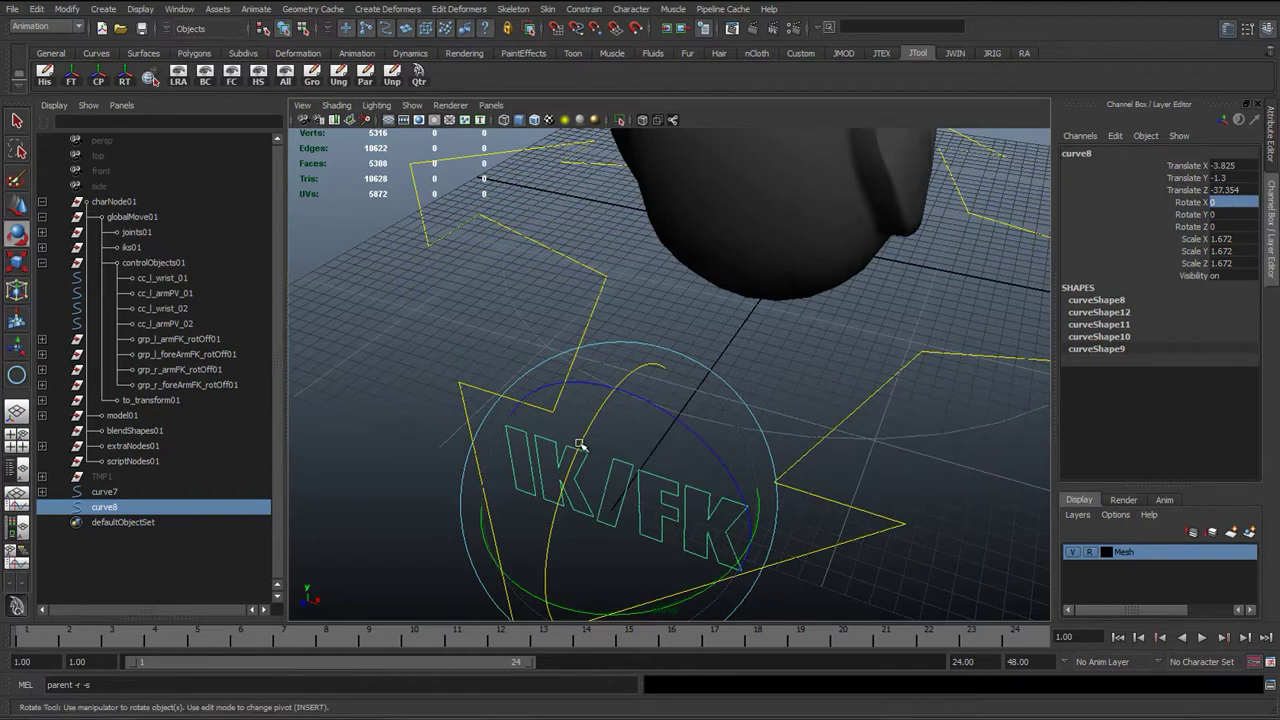
Step: Set the IK/FK curve's Rotate X to -90 so the lettering lies flat and reads correctly
drag(655, 388, 648, 425)
click(1218, 202)
text(-90)
key(Return)
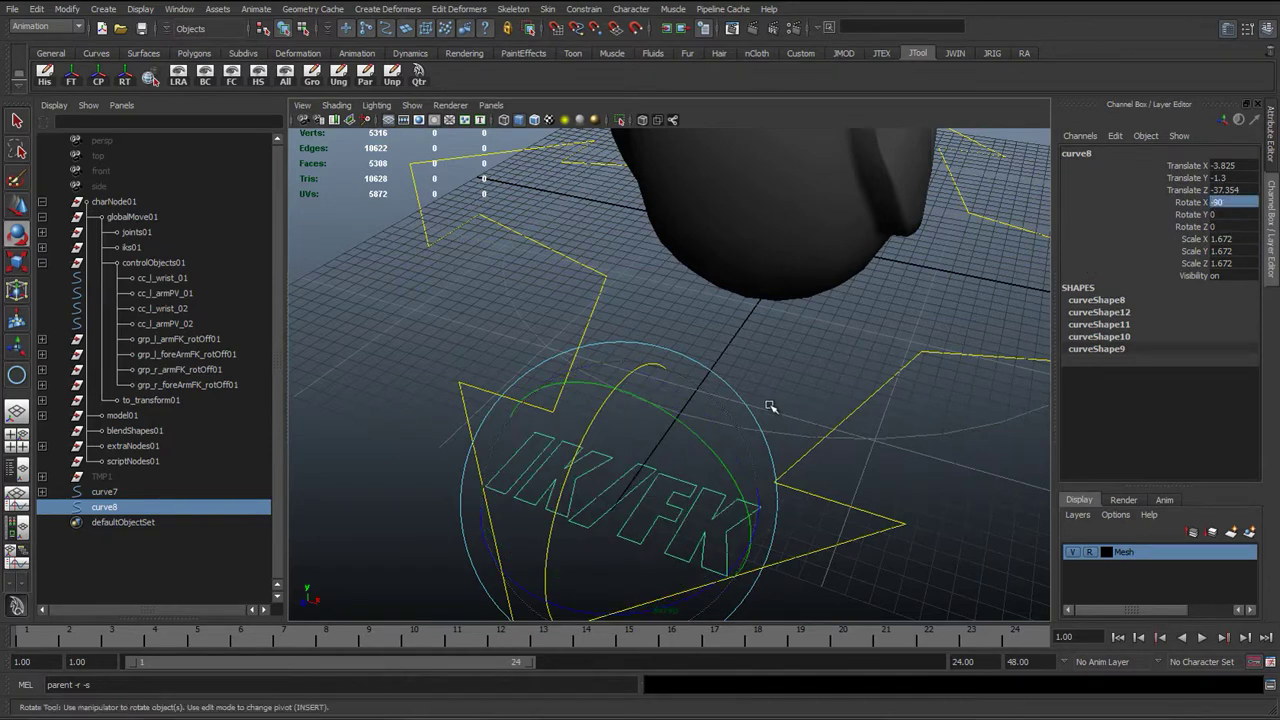
Step: Move the IK/FK lettering slightly along Z within the front arrow, to a Translate Z of about -38.387
key(w)
alt+drag(565, 463, 482, 480)
drag(596, 442, 614, 436)
click(452, 444)
click(563, 489)
alt+right_drag(563, 486, 640, 465)
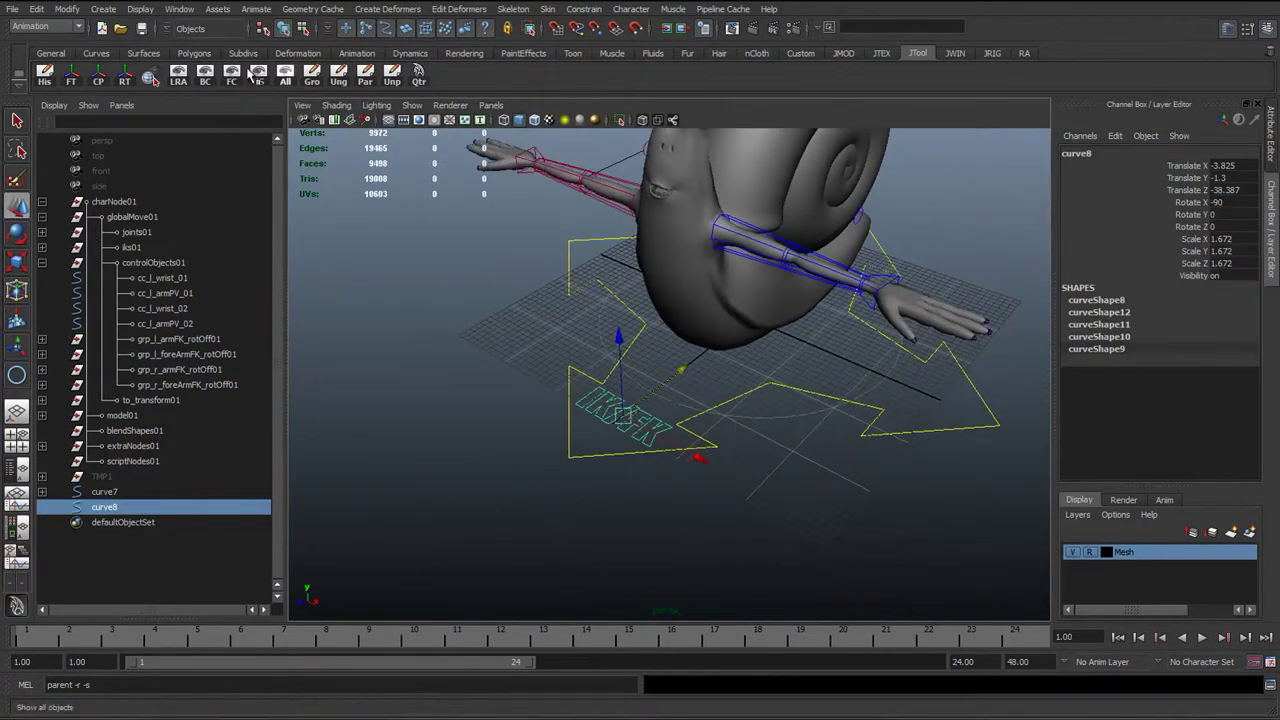
Step: Freeze the transformations of the IK/FK curve
click(71, 75)
alt+right_drag(420, 443, 508, 443)
alt+drag(508, 443, 548, 428)
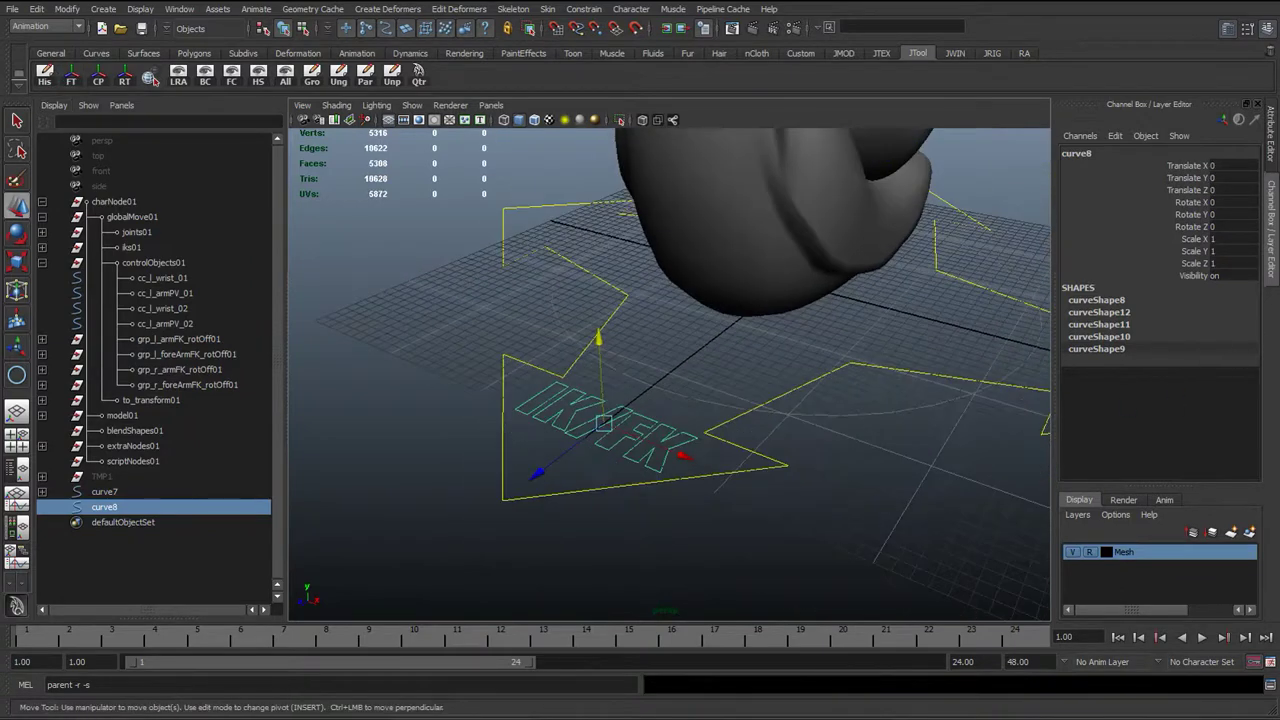
Step: Enable drawing overrides on curveShape8 and set its override color to light orange
click(1272, 138)
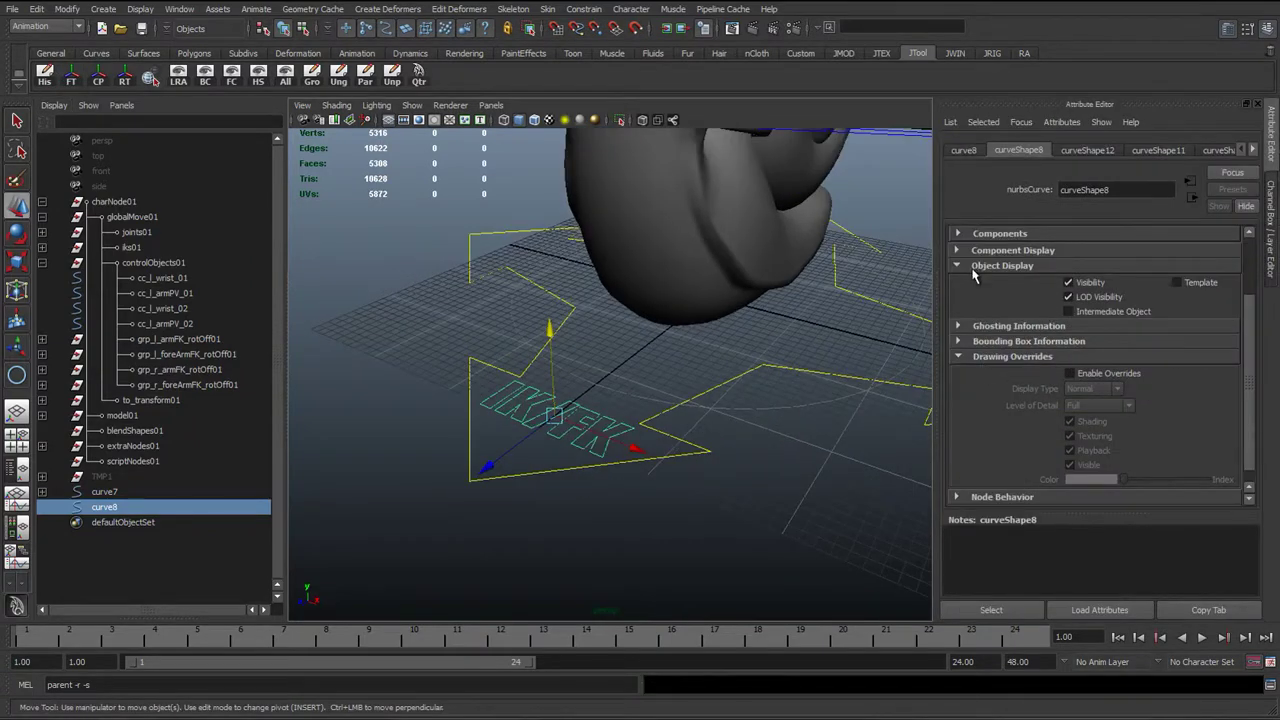
click(1081, 373)
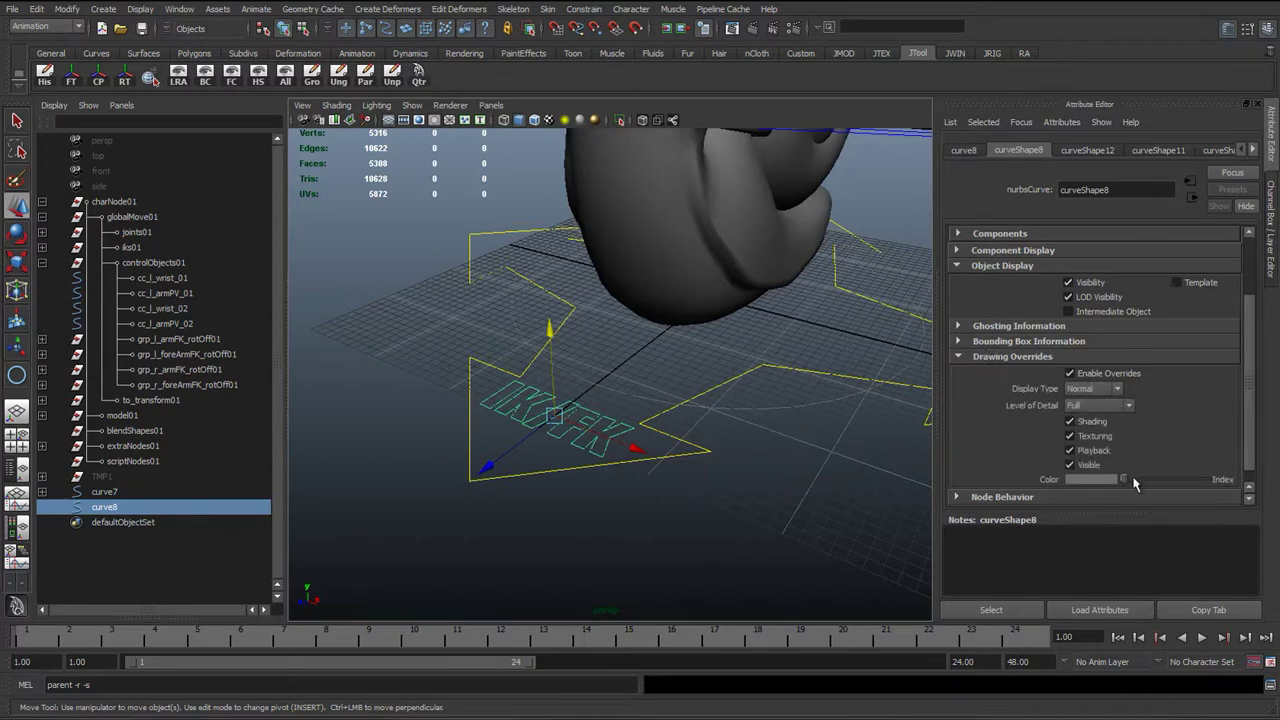
drag(1124, 481, 1183, 489)
click(689, 532)
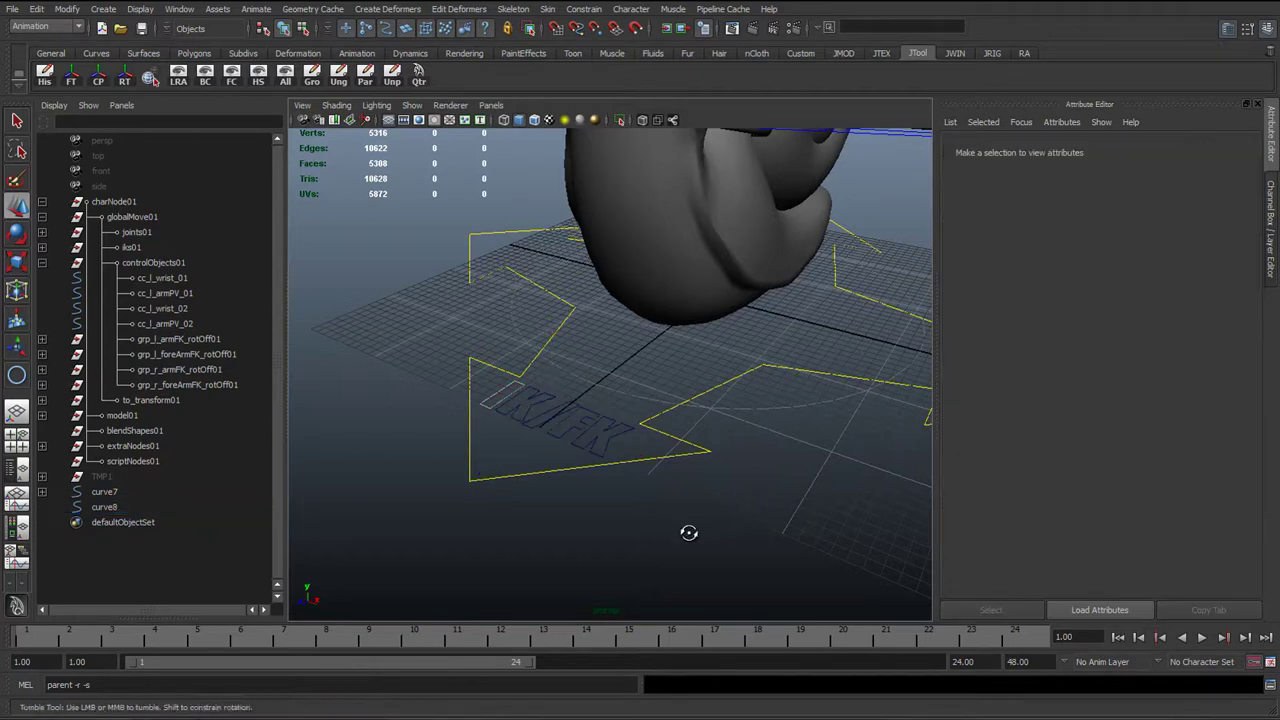
alt+drag(689, 532, 640, 525)
Step: Try enabling drawing overrides separately on curveShape12
click(565, 450)
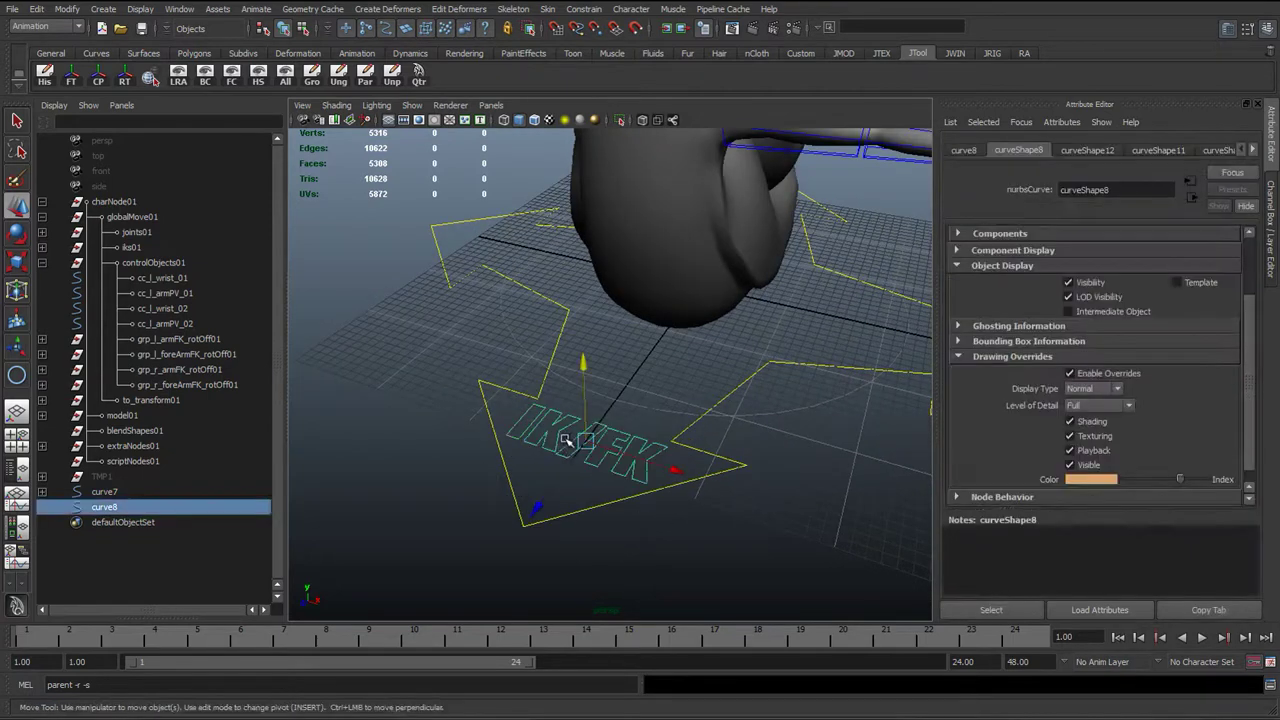
scroll(491, 480, up, 3)
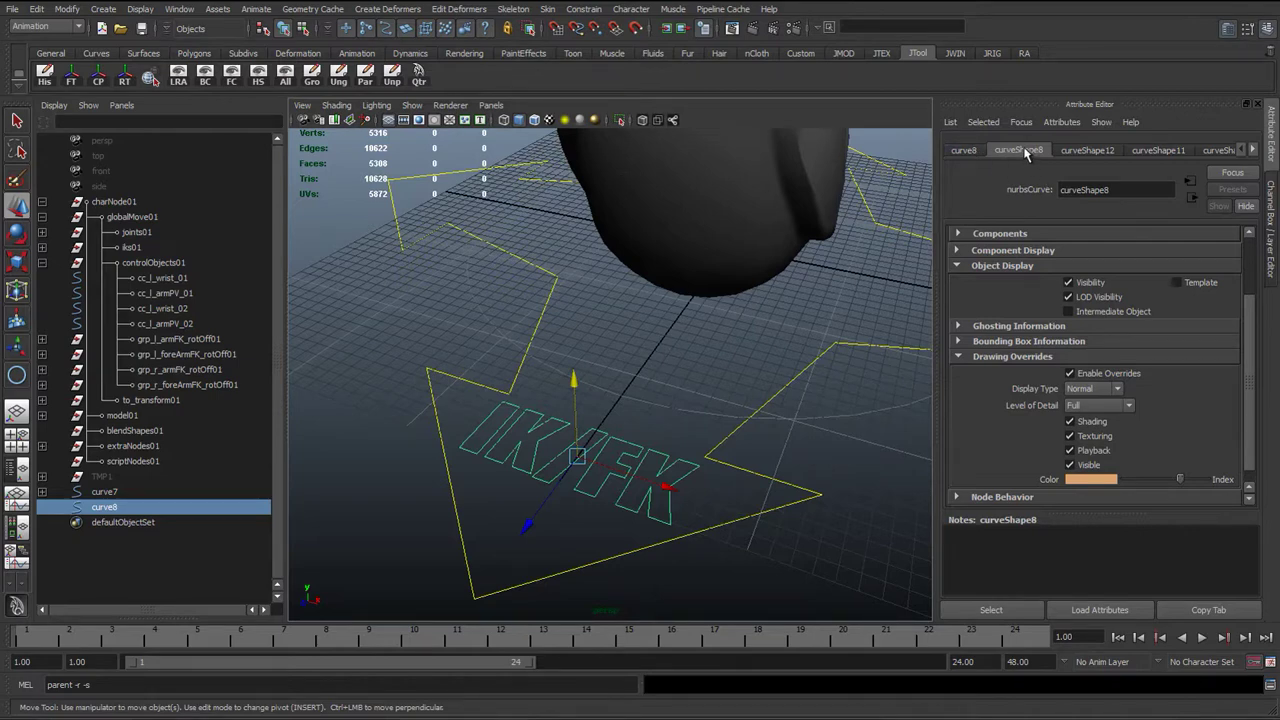
click(1077, 154)
click(1082, 377)
click(1087, 381)
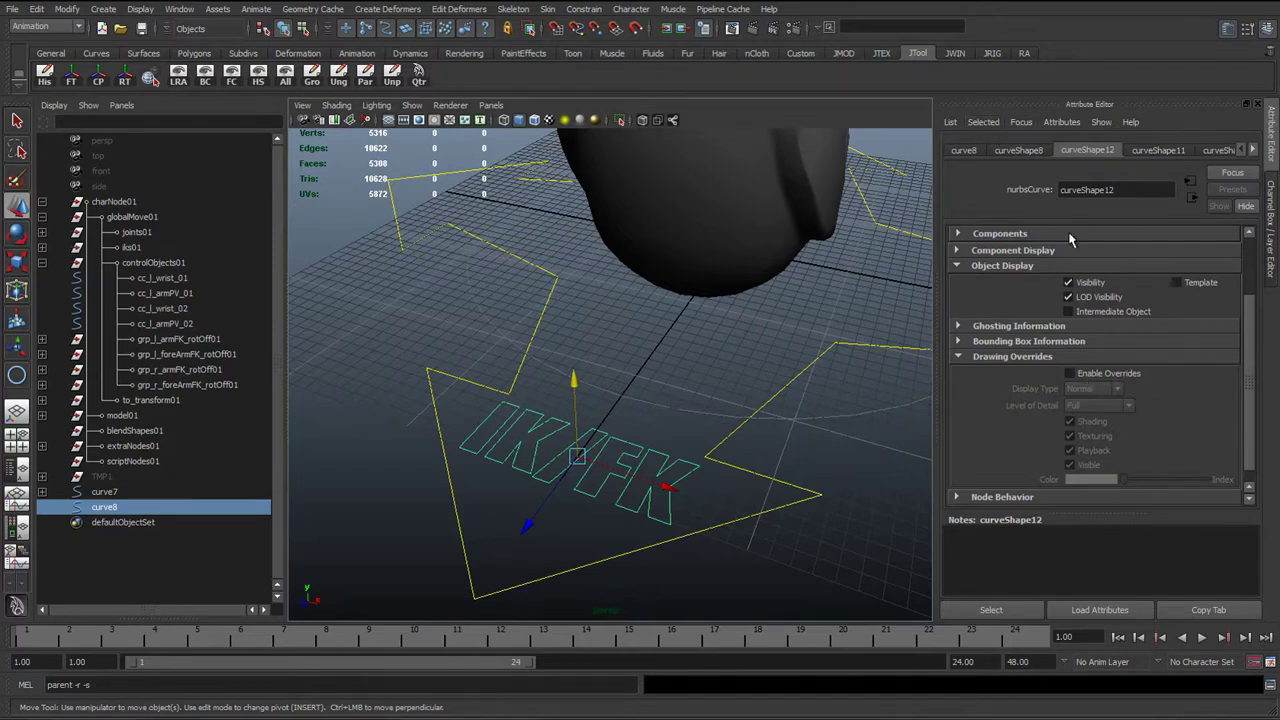
Step: Enable drawing overrides on the curve8 transform and set the override color of the whole lettering to light orange
click(965, 152)
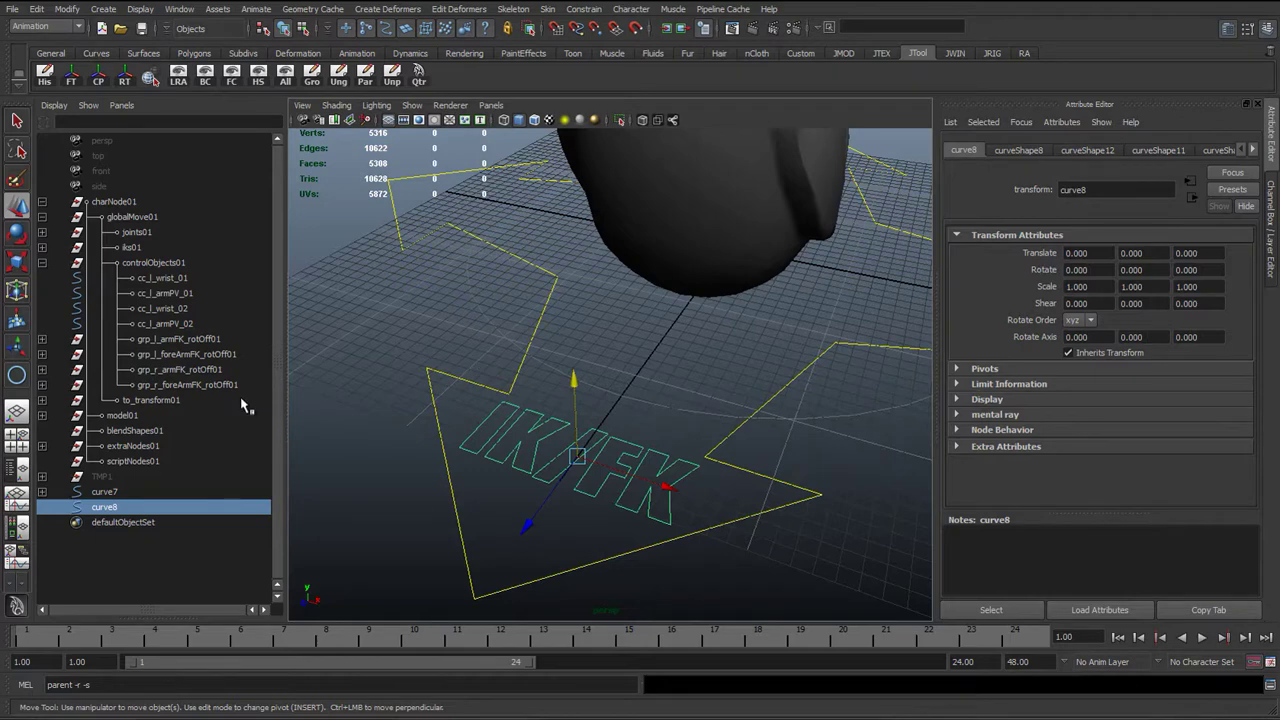
click(1014, 400)
scroll(1082, 440, down, 2)
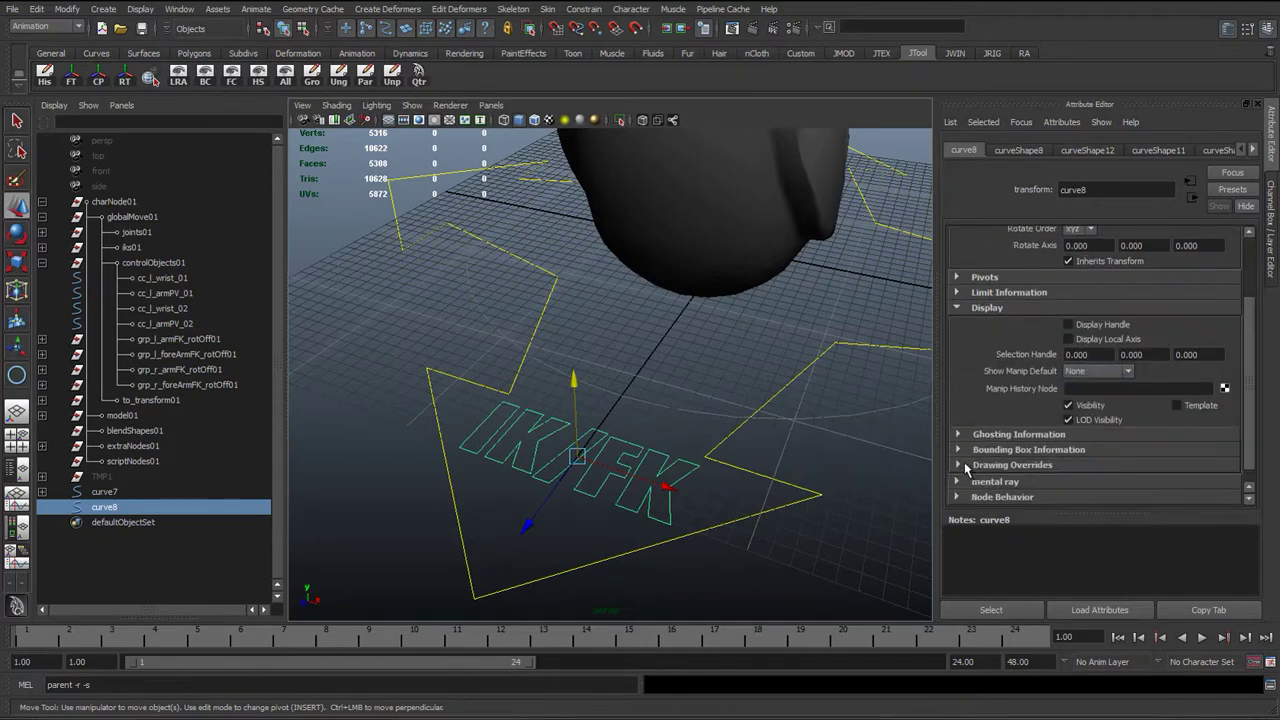
click(1008, 466)
scroll(1054, 472, down, 2)
click(1070, 390)
drag(1125, 497, 1184, 497)
click(878, 487)
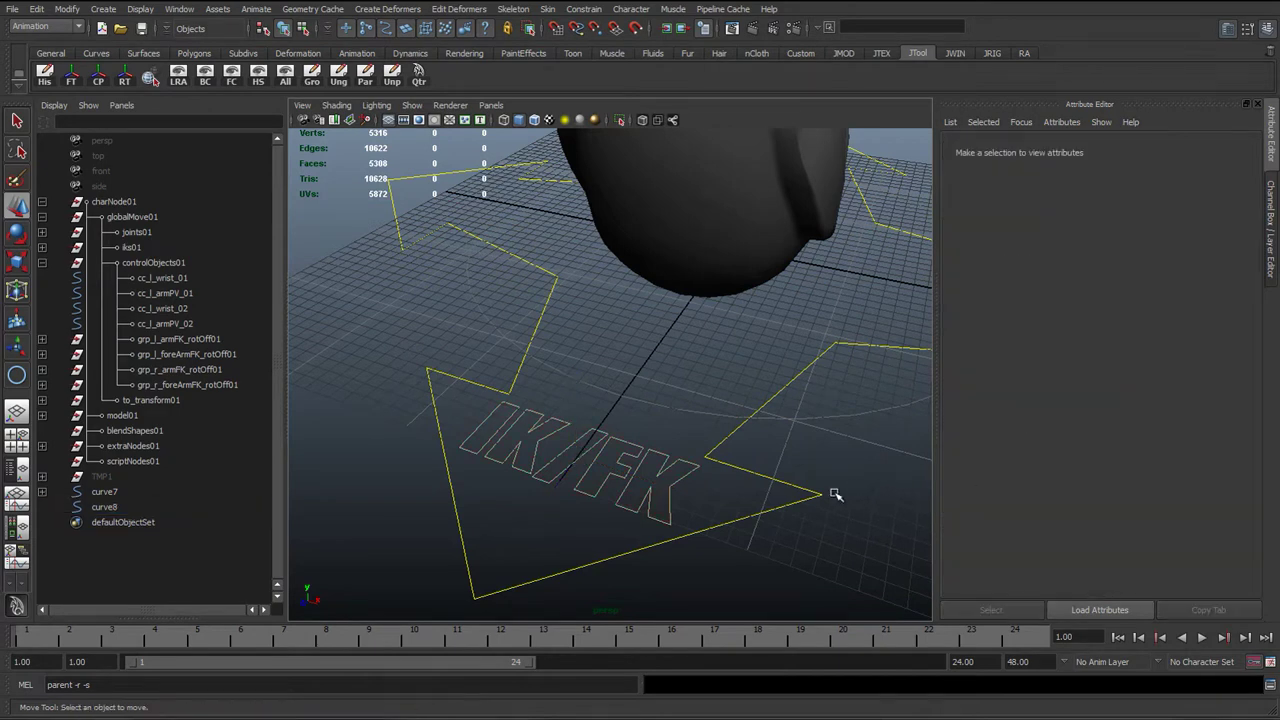
Step: Parent the IK/FK lettering curve8 under the yellow arrow control curve7
alt+drag(555, 475, 648, 508)
click(700, 527)
alt+middle_drag(700, 527, 606, 467)
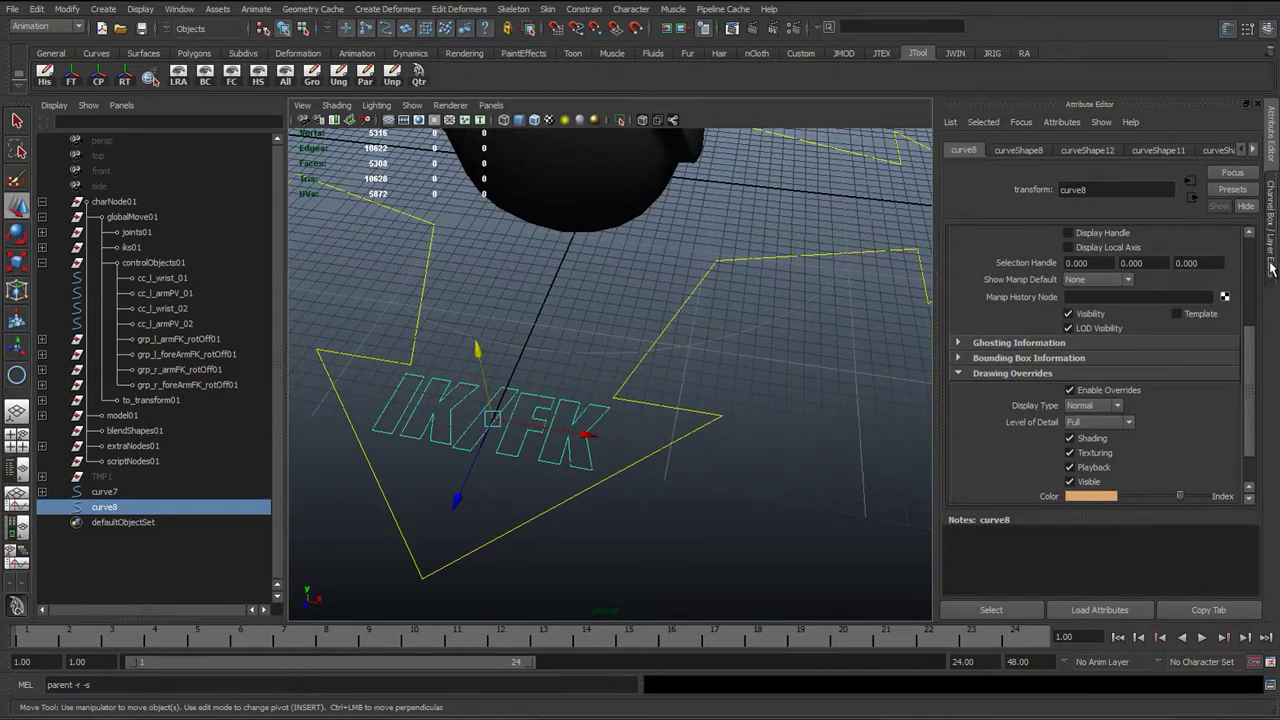
click(1271, 228)
alt+middle_drag(708, 387, 762, 400)
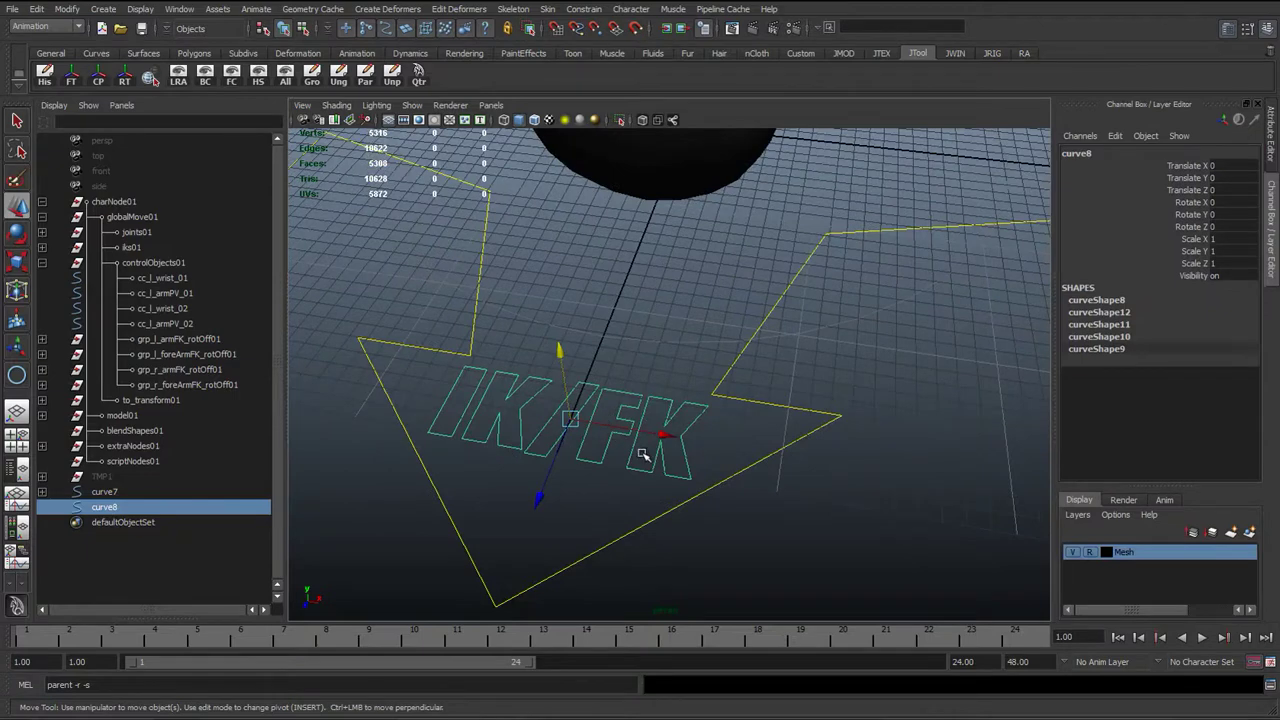
shift+drag(752, 438, 800, 476)
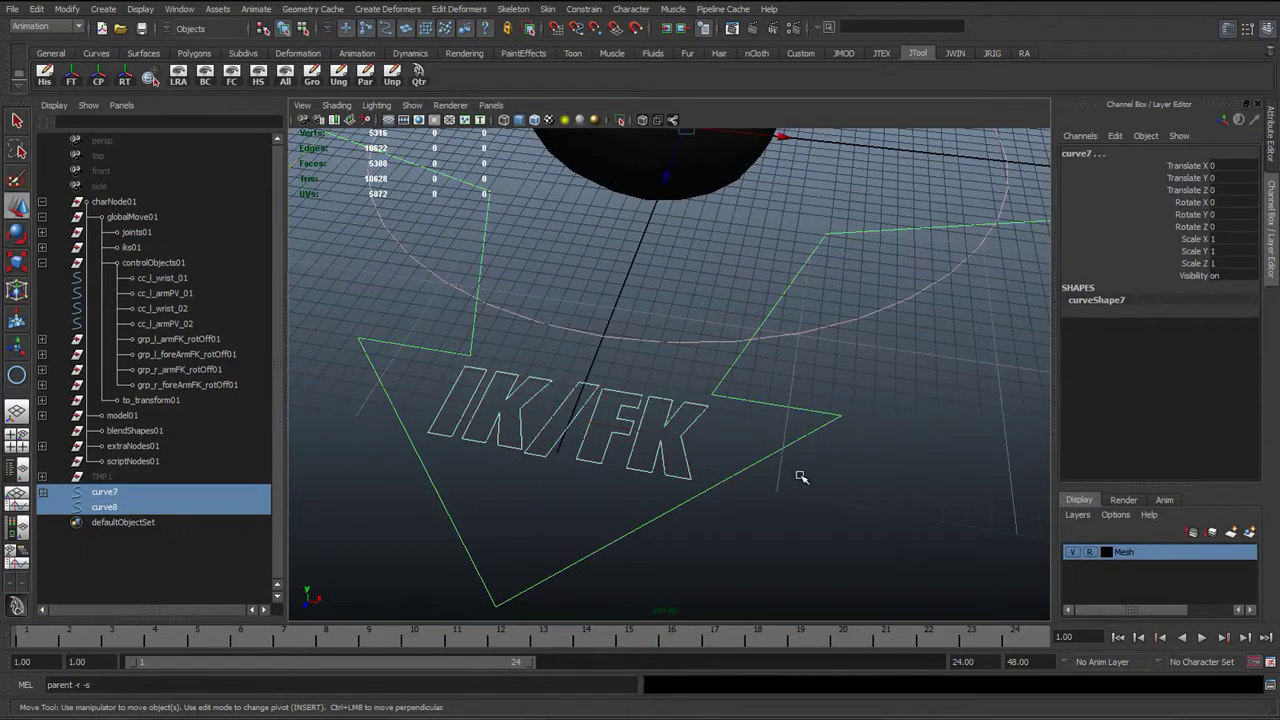
alt+drag(772, 428, 766, 306)
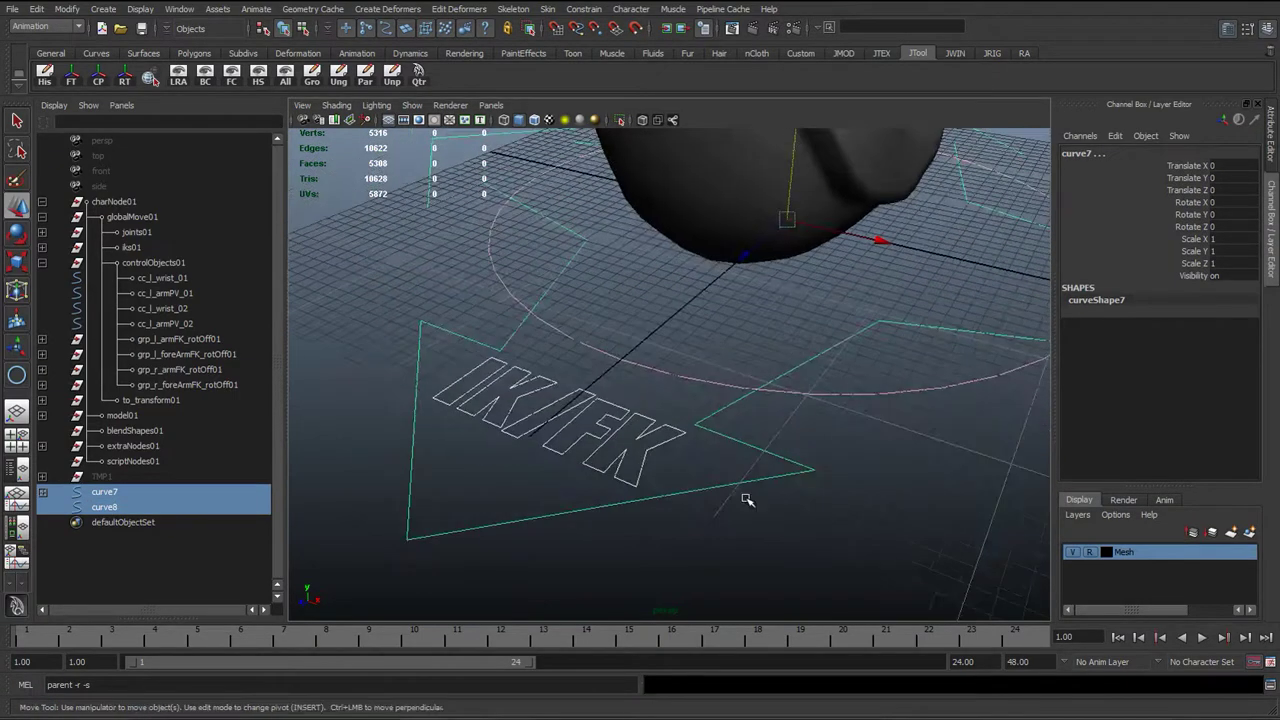
key(p)
alt+drag(736, 444, 703, 502)
Step: Lock and hide all translate, rotate, scale and visibility channels of the IK/FK lettering curve8
click(703, 502)
click(736, 472)
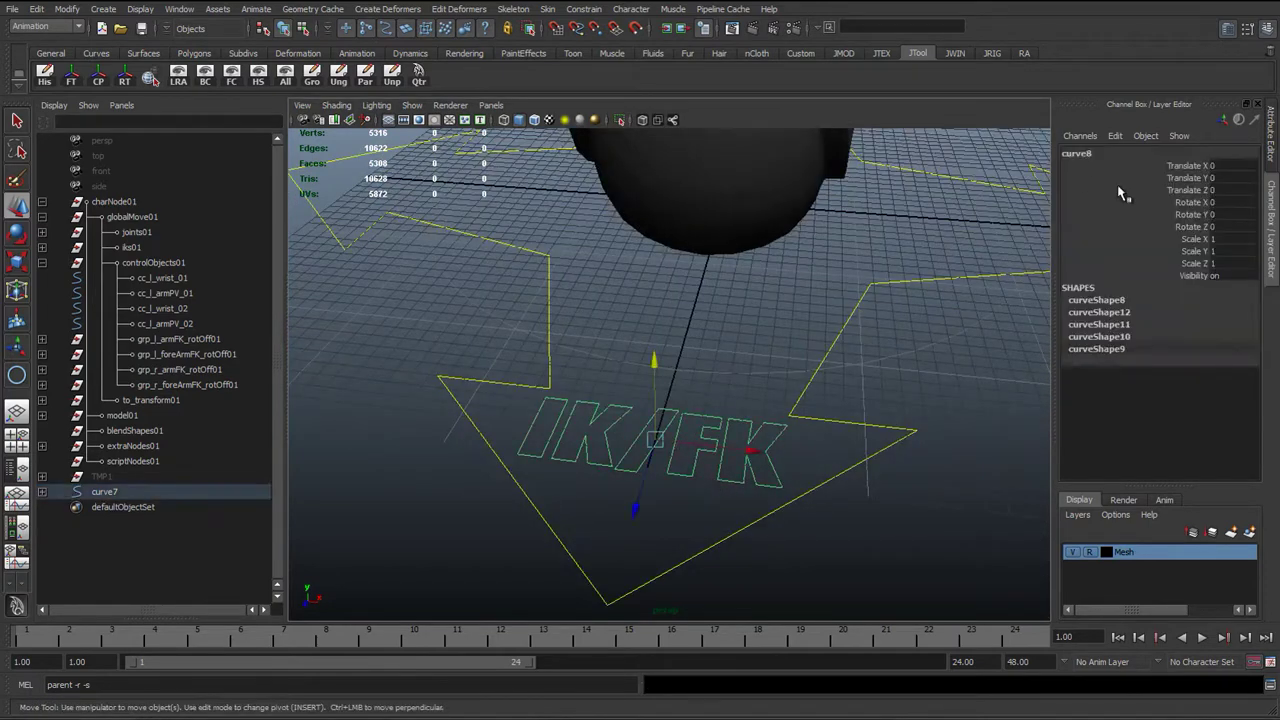
mouse_move(1180, 166)
mouse_down()
mouse_move(1185, 272)
mouse_move(1180, 165)
mouse_up()
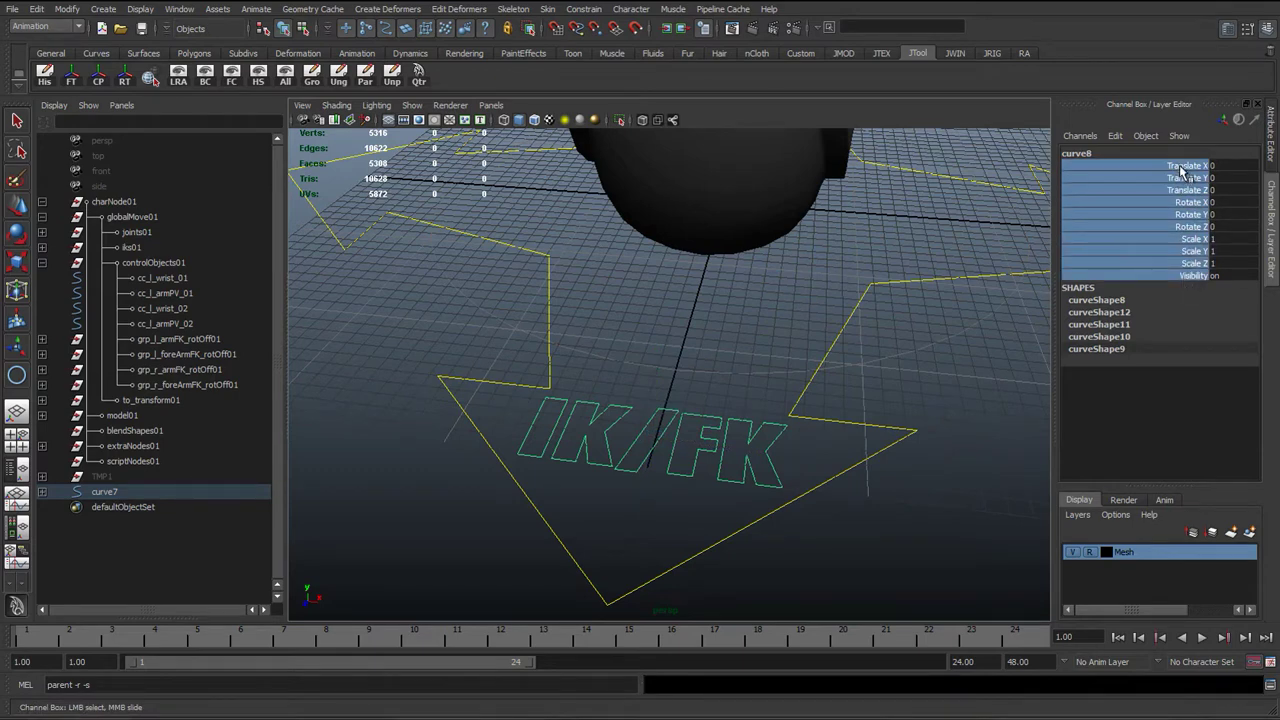
right_click(1172, 272)
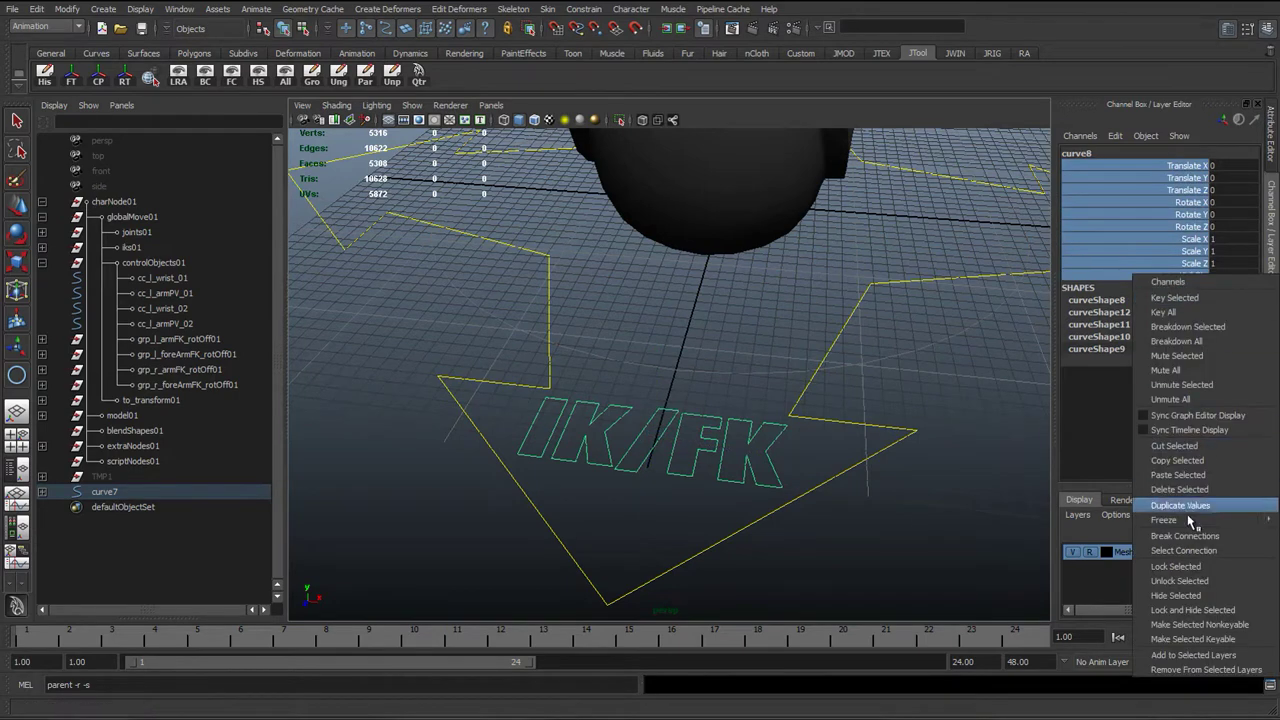
click(1193, 610)
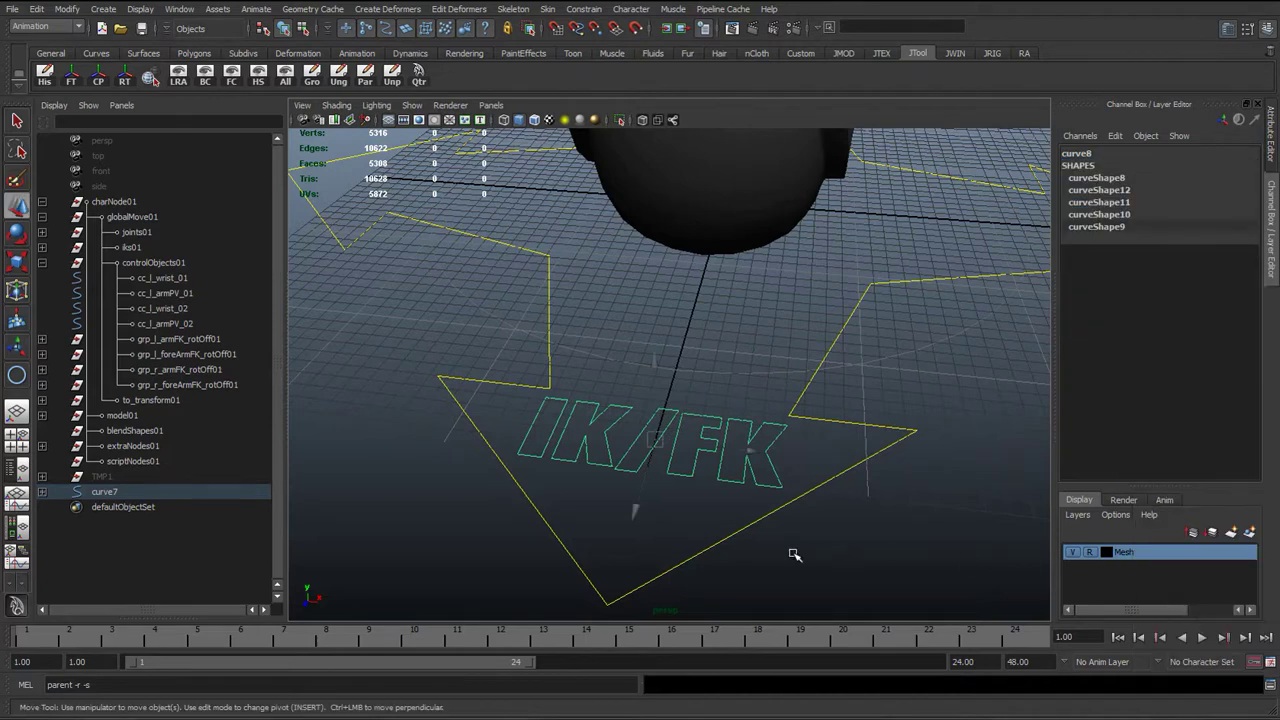
Step: Check how the Move and Rotate manipulators act on the IK/FK lettering, and deselect it
alt+drag(617, 514, 657, 537)
alt+drag(571, 434, 627, 432)
key(q)
key(w)
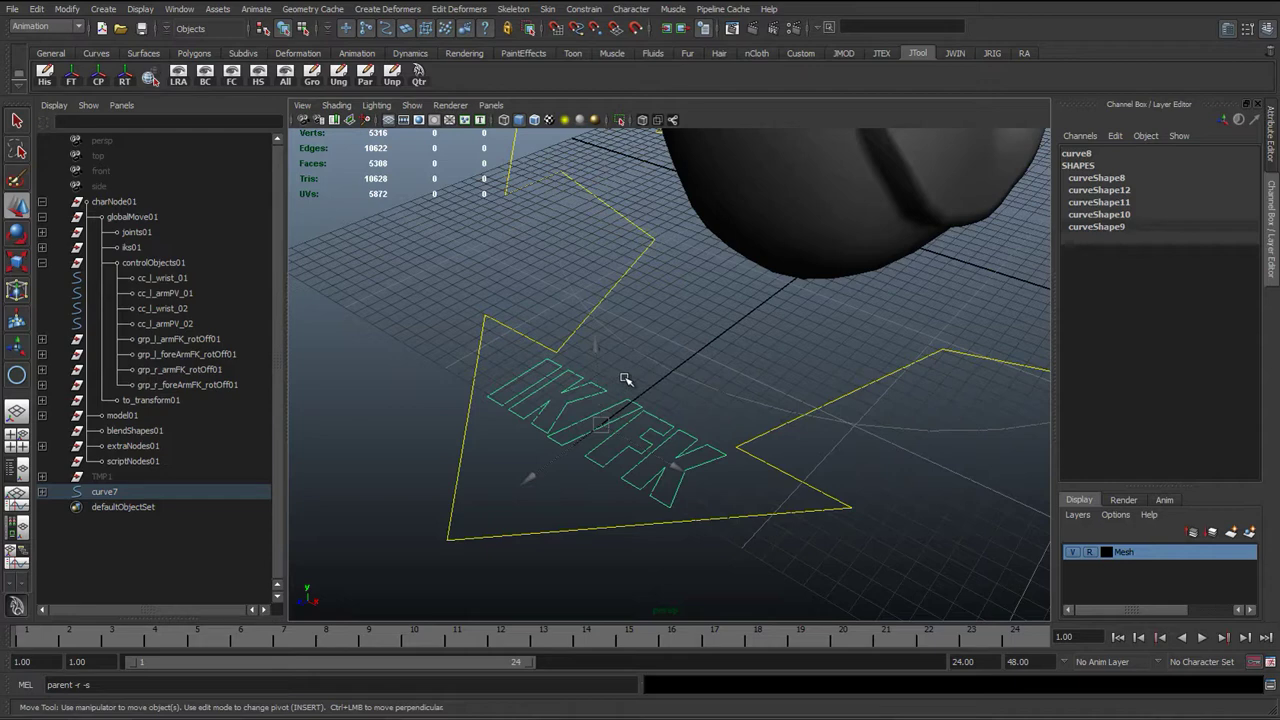
key(e)
key(w)
click(676, 393)
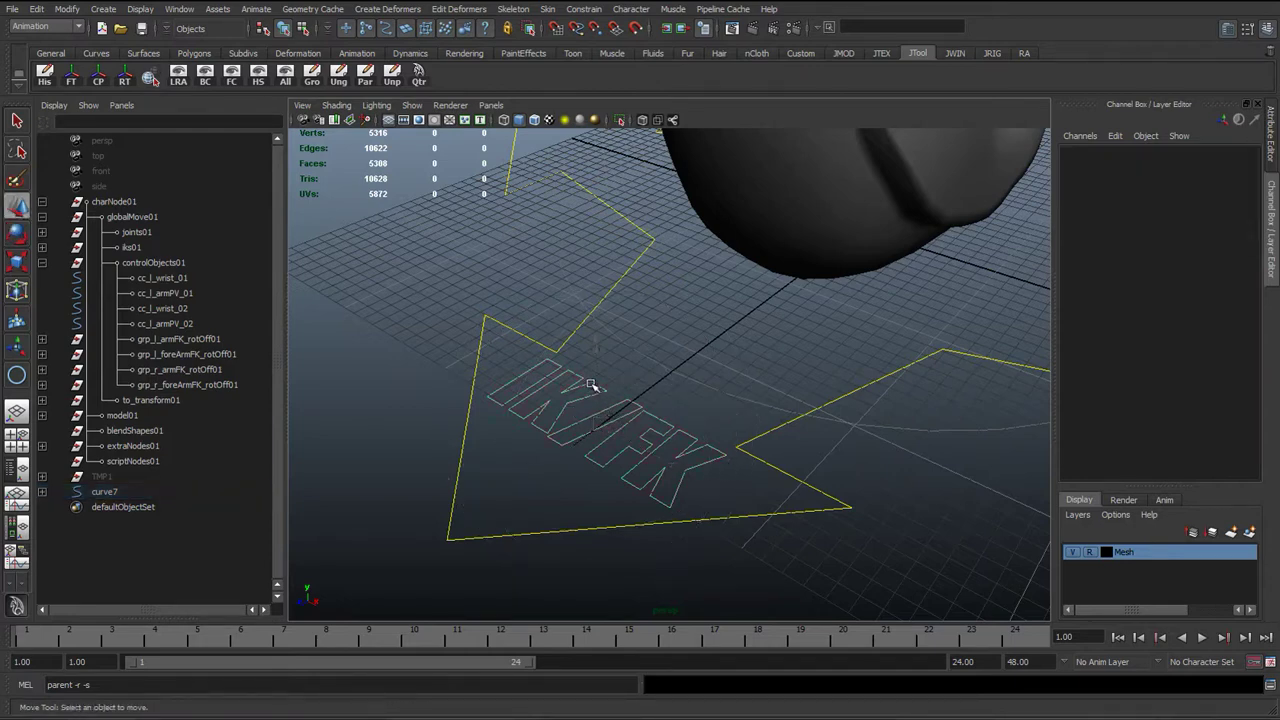
Step: Try selecting the lettering together with the arrow control and moving them along X, and undo the move
drag(856, 572, 585, 392)
drag(436, 287, 803, 580)
drag(438, 245, 658, 571)
click(383, 242)
drag(368, 236, 674, 568)
drag(960, 260, 727, 298)
key(ctrl+z)
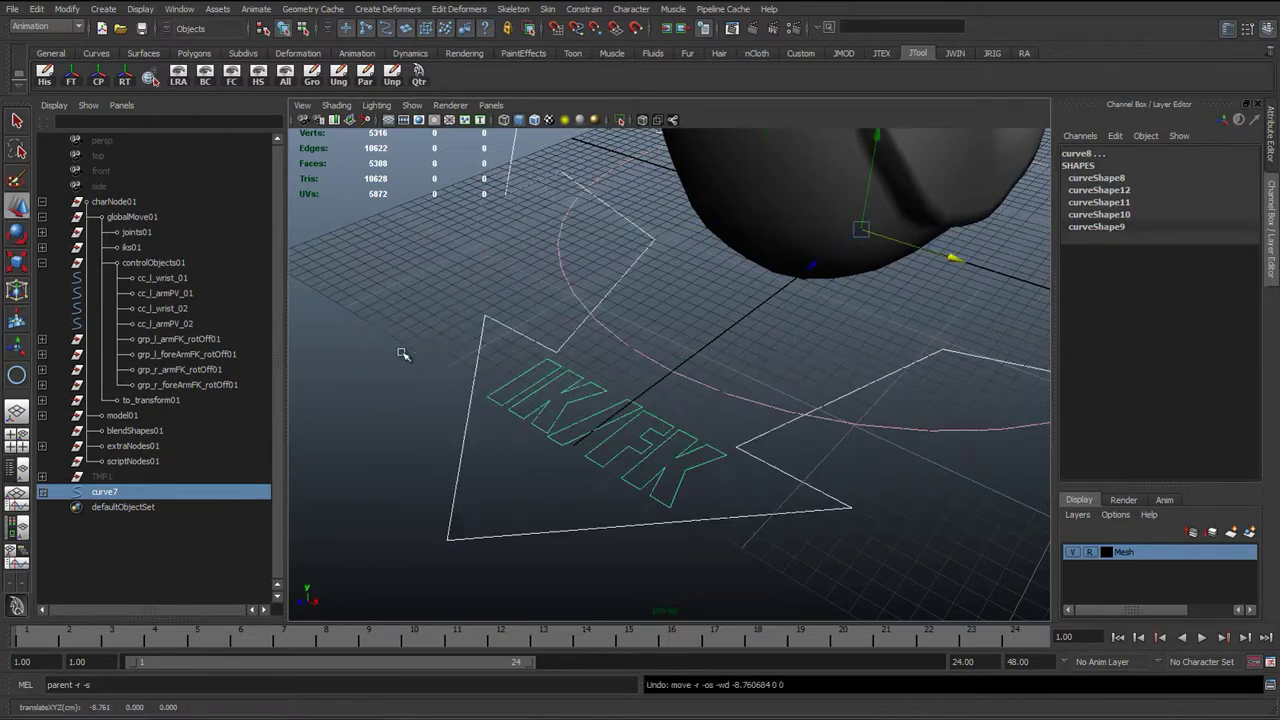
Step: Expand the arrow control curve7 in the hierarchy and rename it cc_global_01
click(435, 429)
drag(435, 457, 515, 472)
click(42, 492)
double_click(140, 492)
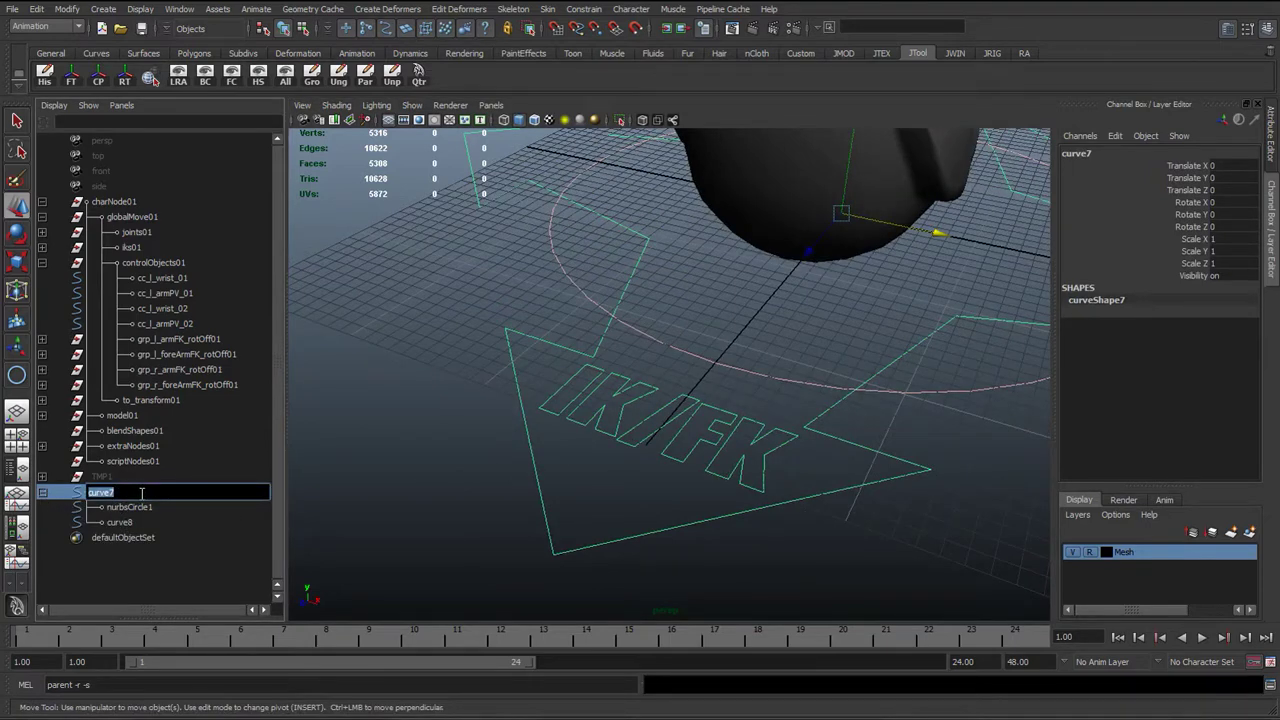
text(cc_global_01)
key(Return)
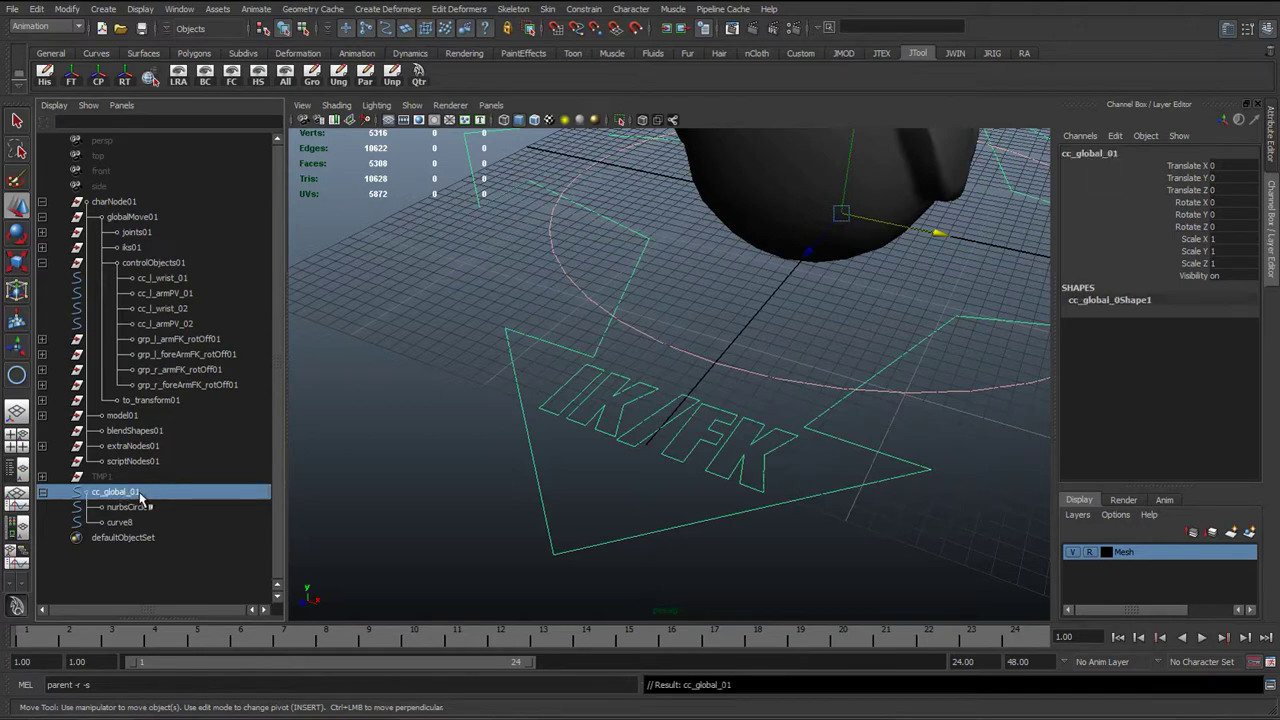
Step: Reuse the name cc_global_01 for nurbsCircle1, and rename the lettering curve8 as cc_global_IKFK_01
double_click(141, 493)
key(ctrl+c)
double_click(145, 508)
key(ctrl+v)
key(Return)
double_click(127, 523)
key(ctrl+v)
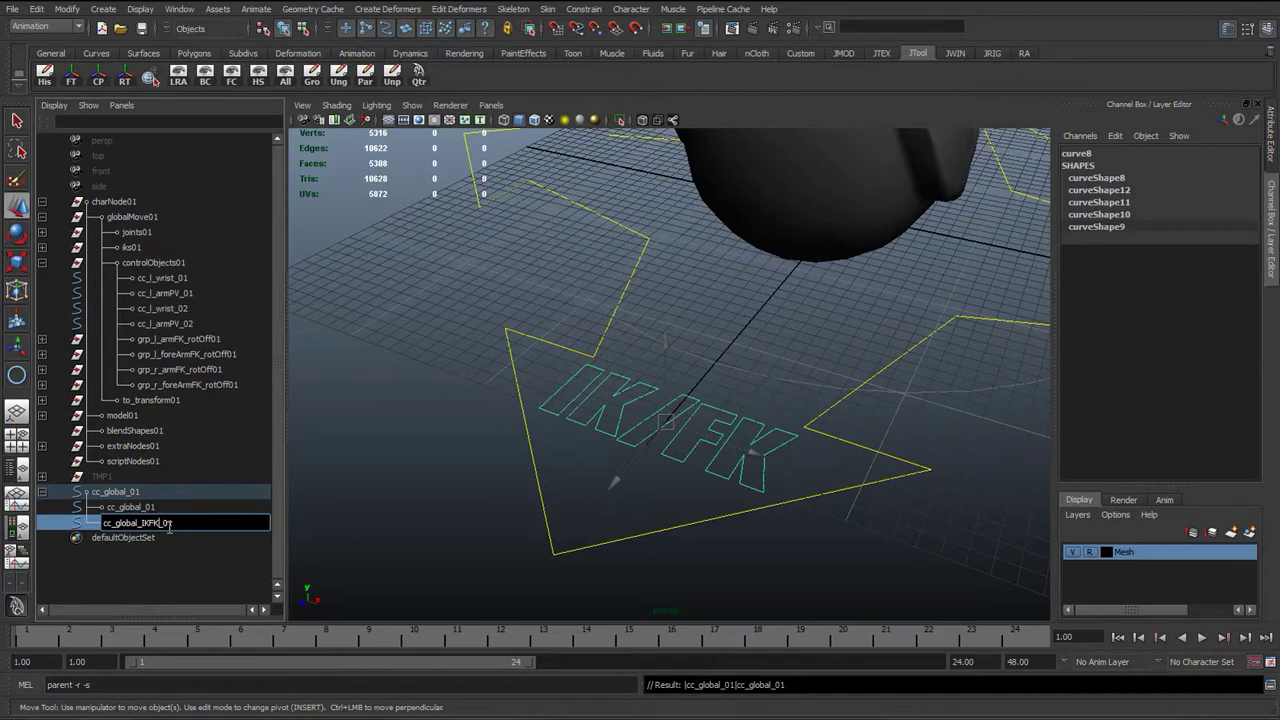
key(Return)
Step: Rename the circle under the arrow control as cc_globalDis_01 and collapse the cc_global_01 hierarchy
double_click(137, 508)
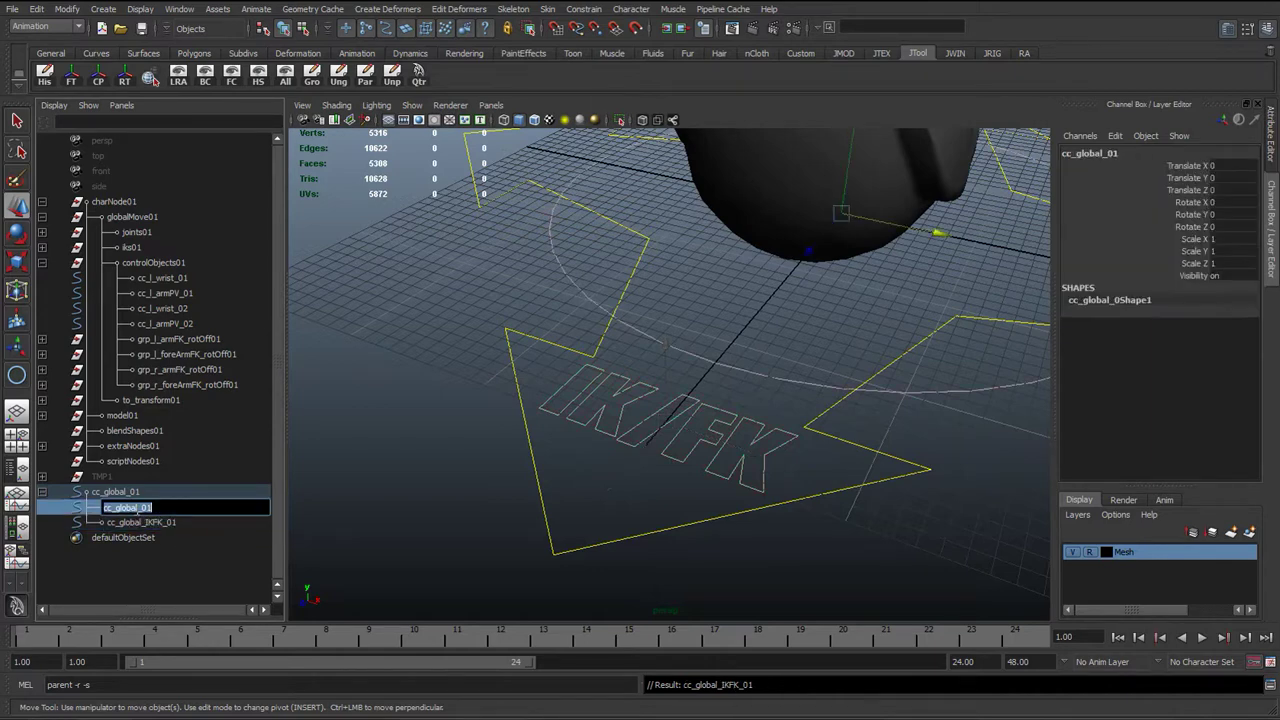
click(137, 508)
key(Return)
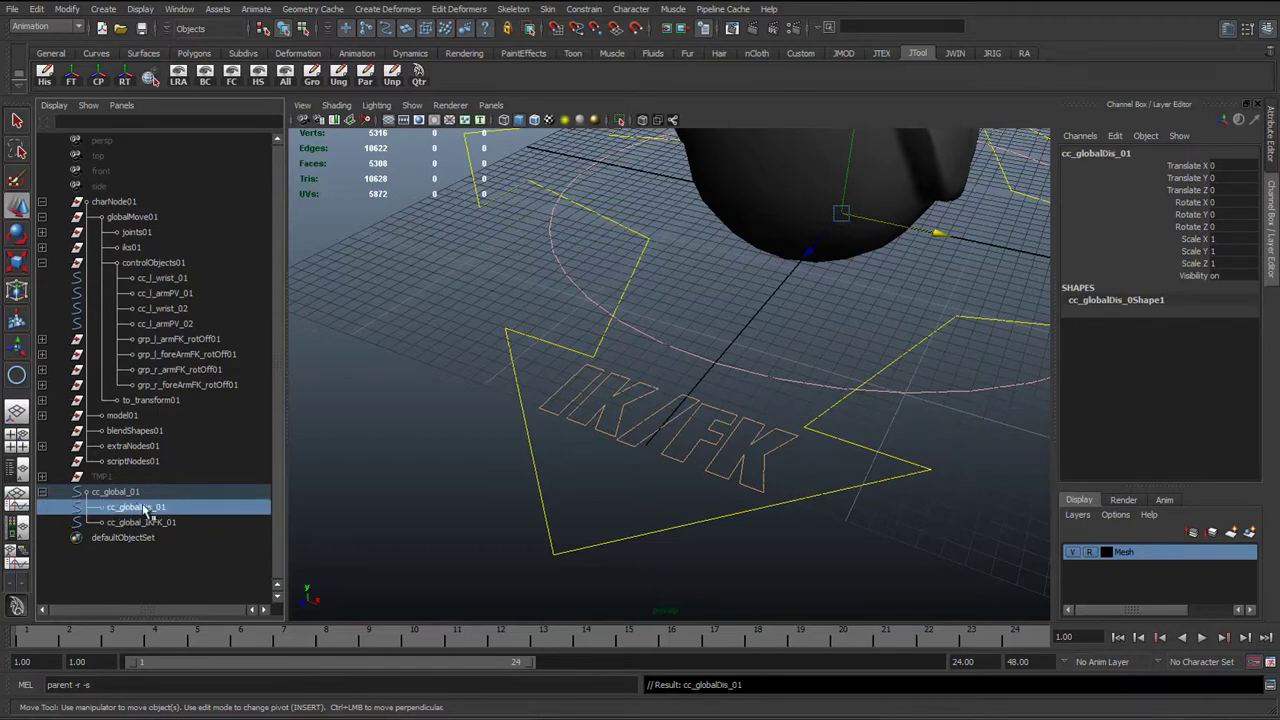
click(524, 253)
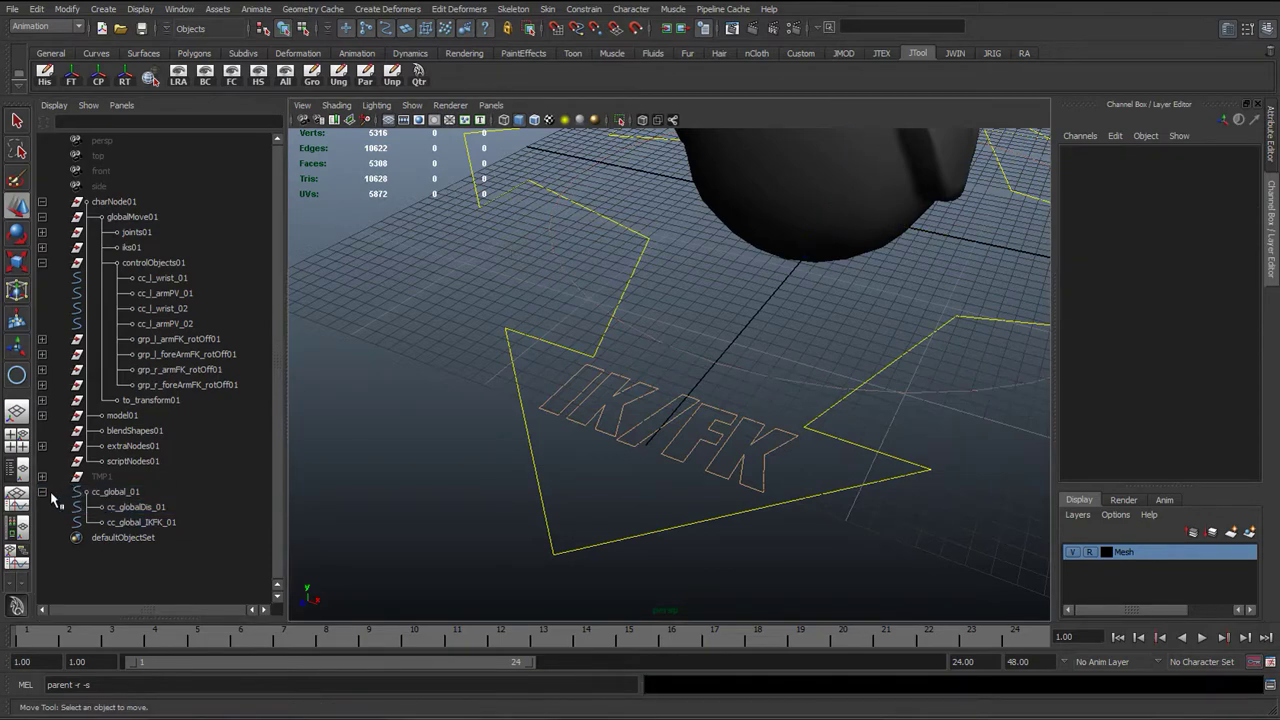
click(42, 492)
Step: Select the IK/FK lettering control and open the Add Attribute dialog for it, clear of the character
click(131, 492)
scroll(651, 434, down, 3)
alt+middle_drag(615, 439, 451, 483)
click(520, 366)
alt+drag(657, 491, 548, 302)
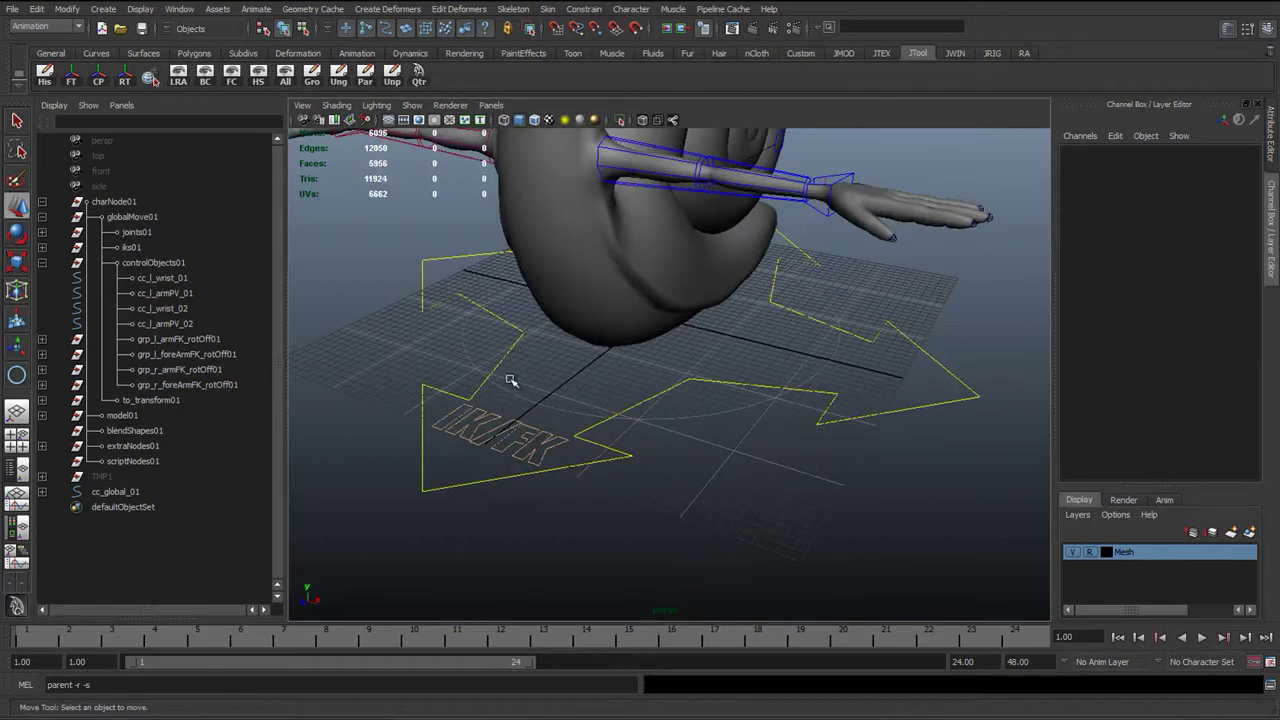
alt+drag(509, 380, 528, 427)
click(516, 466)
alt+drag(495, 468, 510, 500)
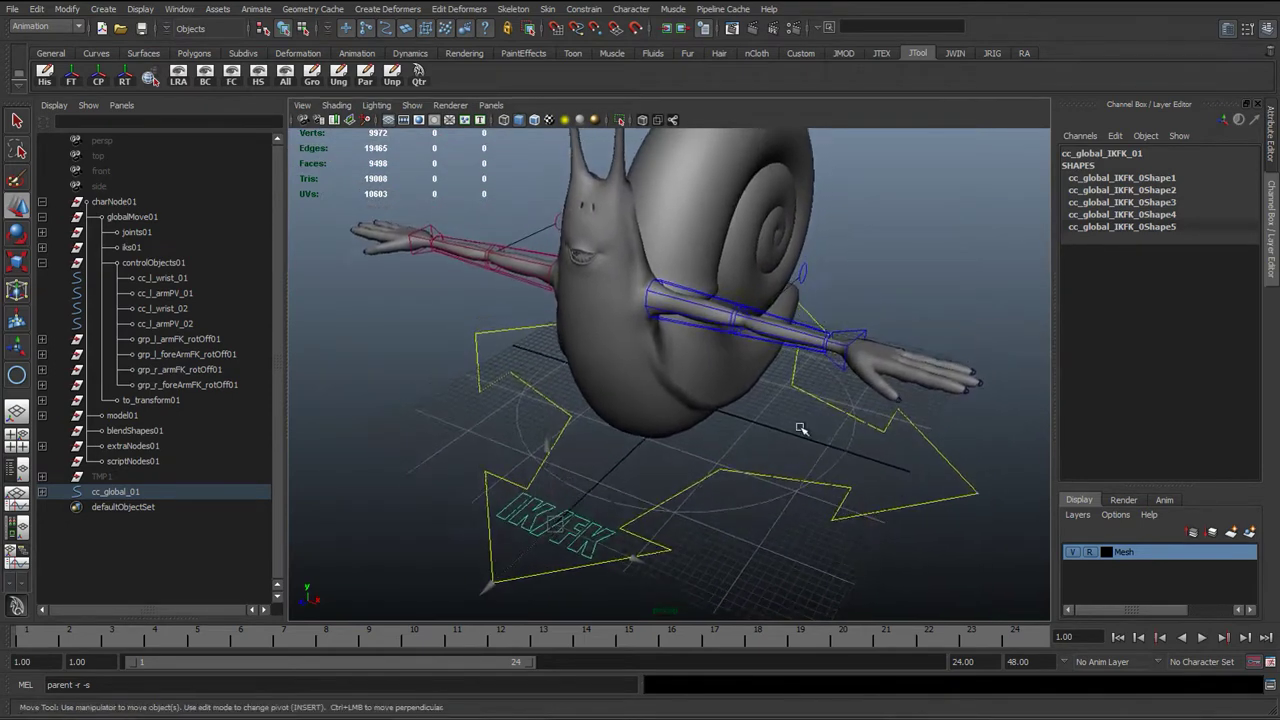
click(1117, 137)
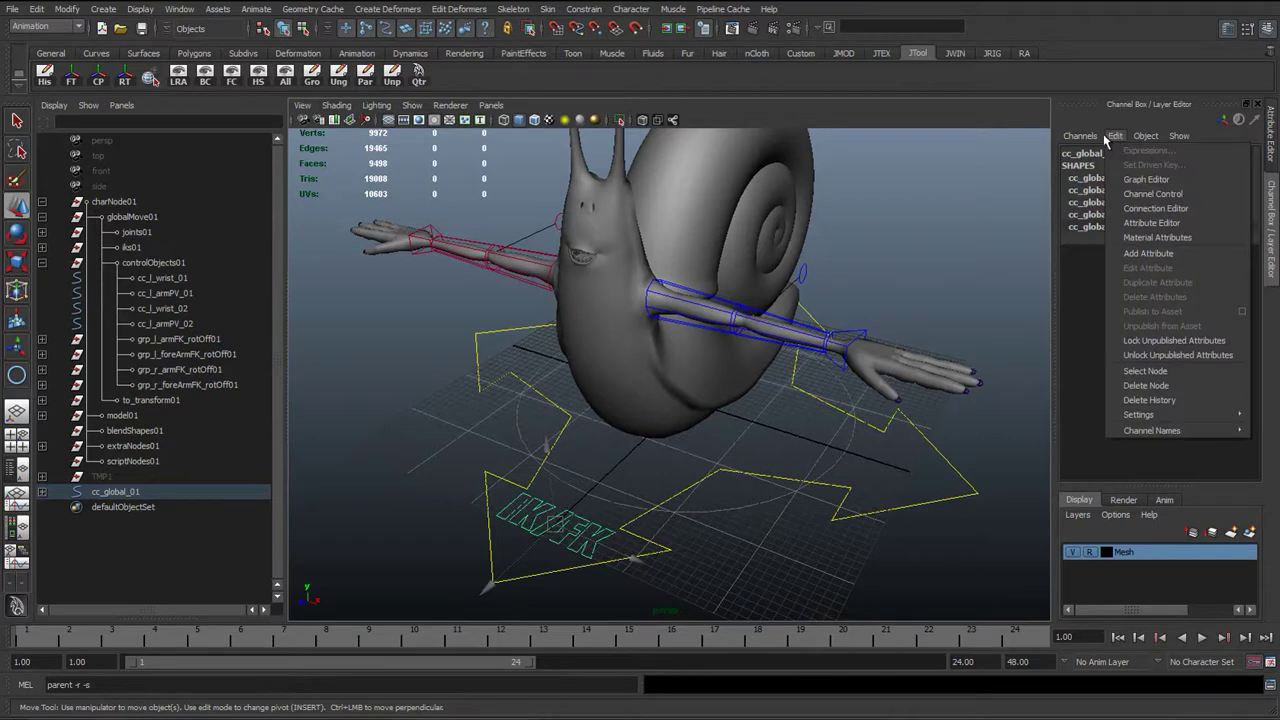
click(1150, 253)
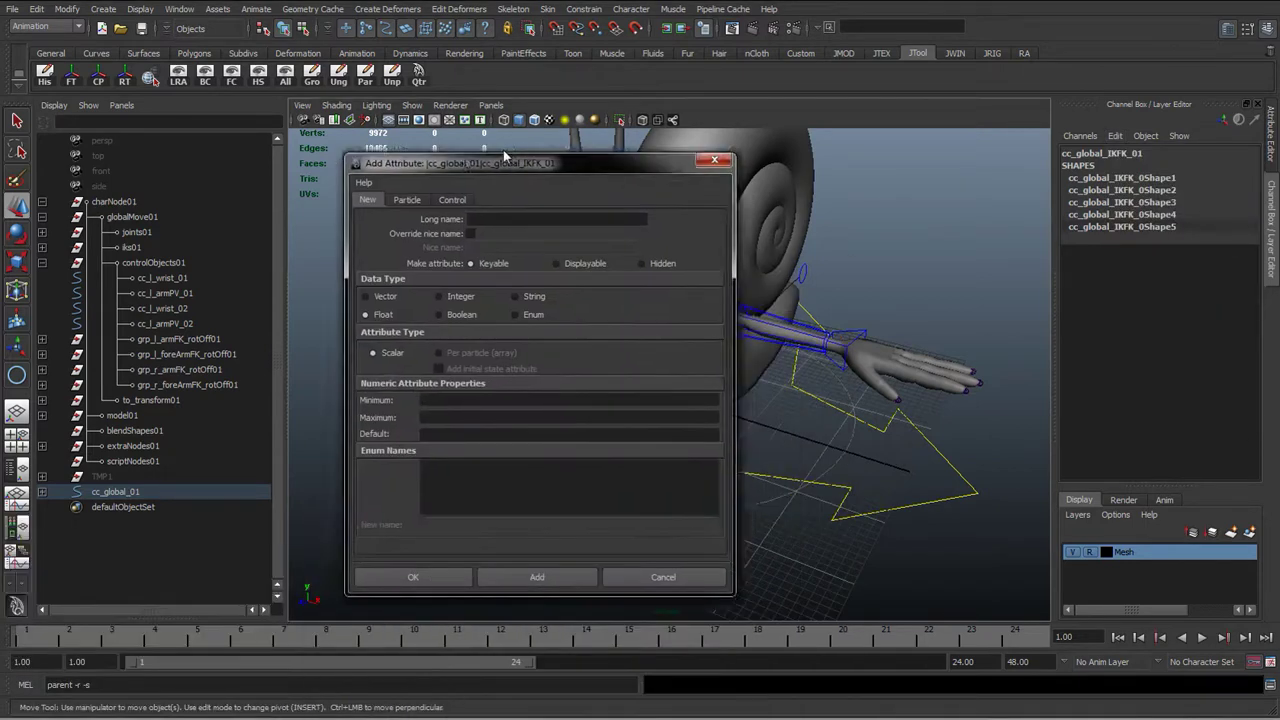
drag(535, 147, 331, 147)
Step: Add a keyable float attribute l_arm_IKFK with minimum 0, maximum 1 and default 0, copying its name for reuse
click(255, 200)
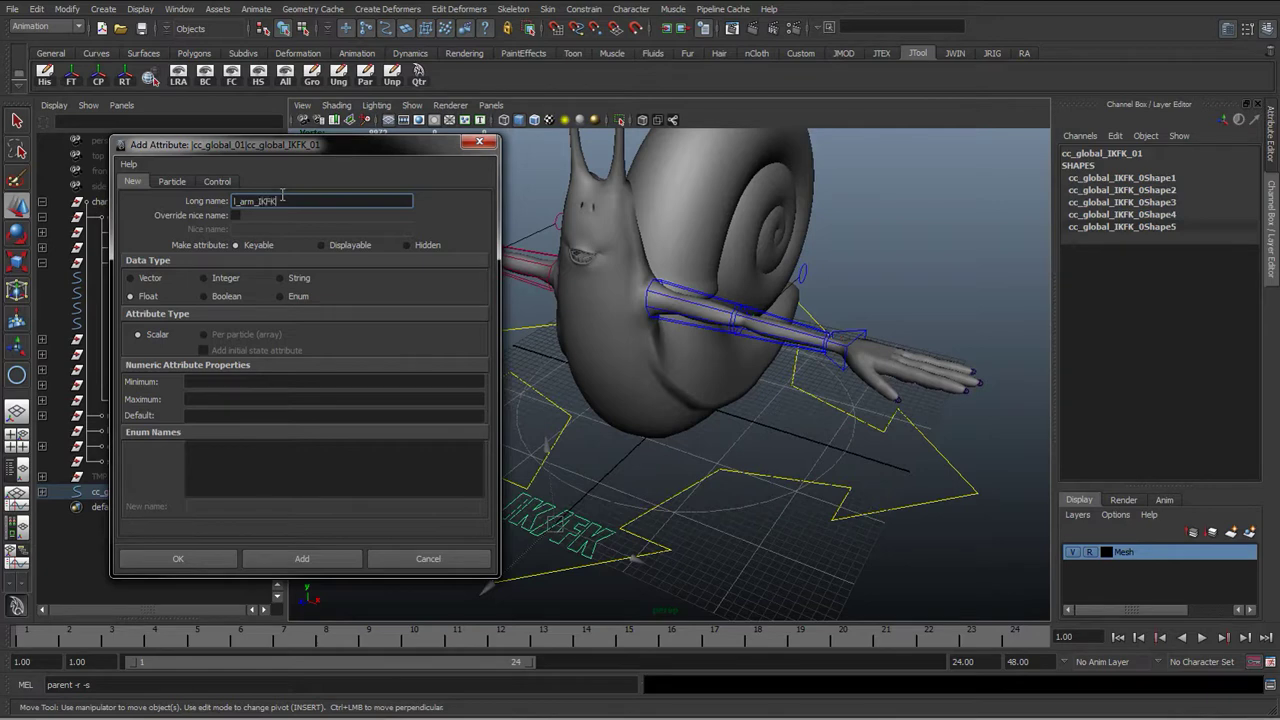
drag(293, 200, 190, 204)
key(ctrl+c)
click(299, 202)
click(218, 383)
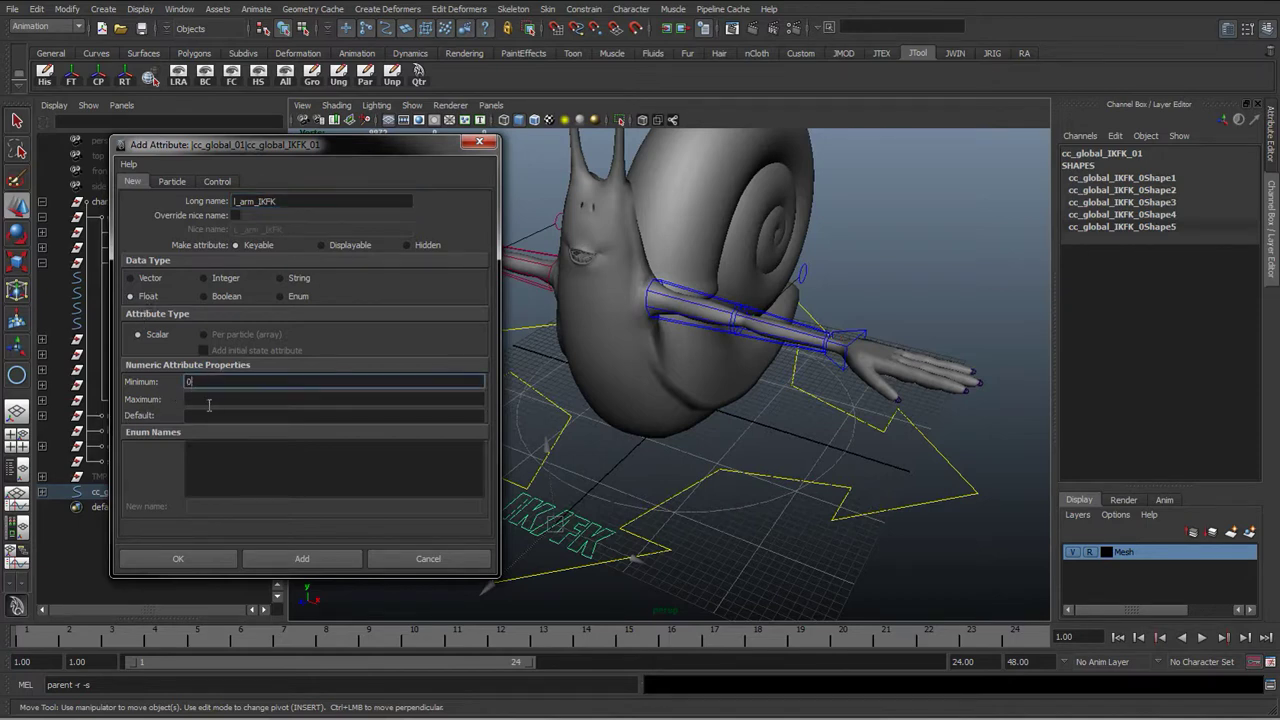
click(207, 400)
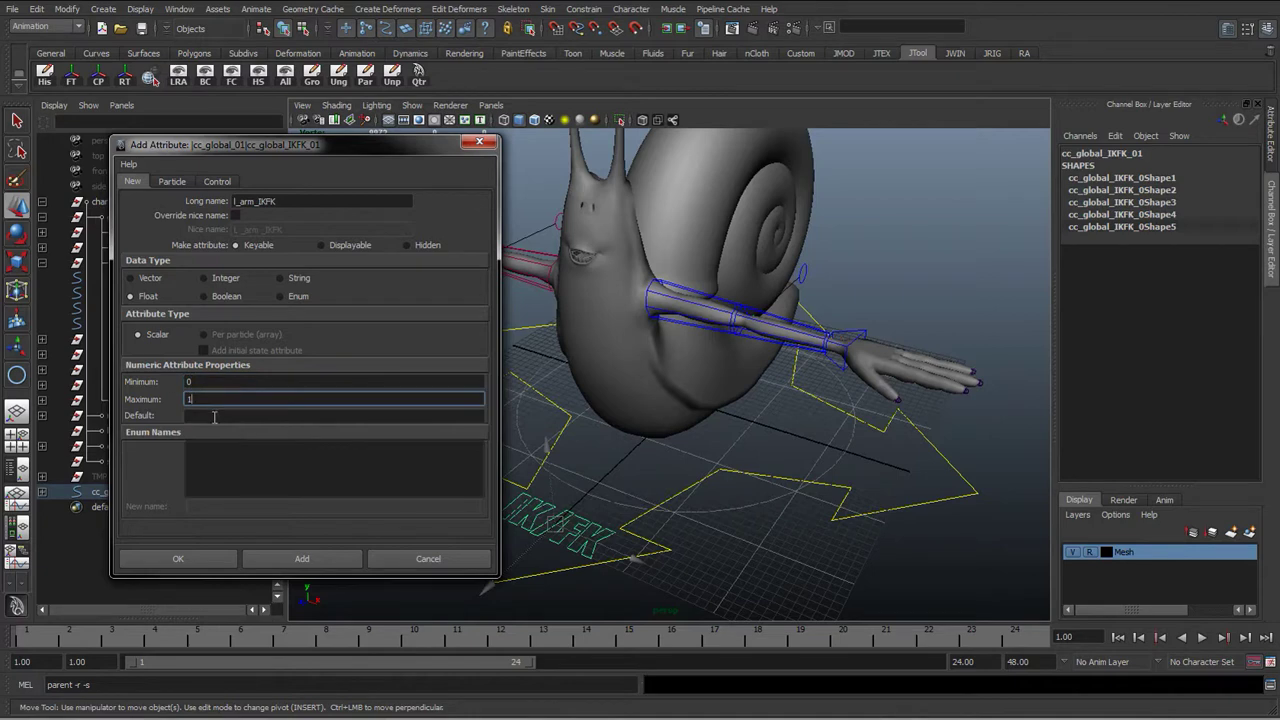
click(214, 416)
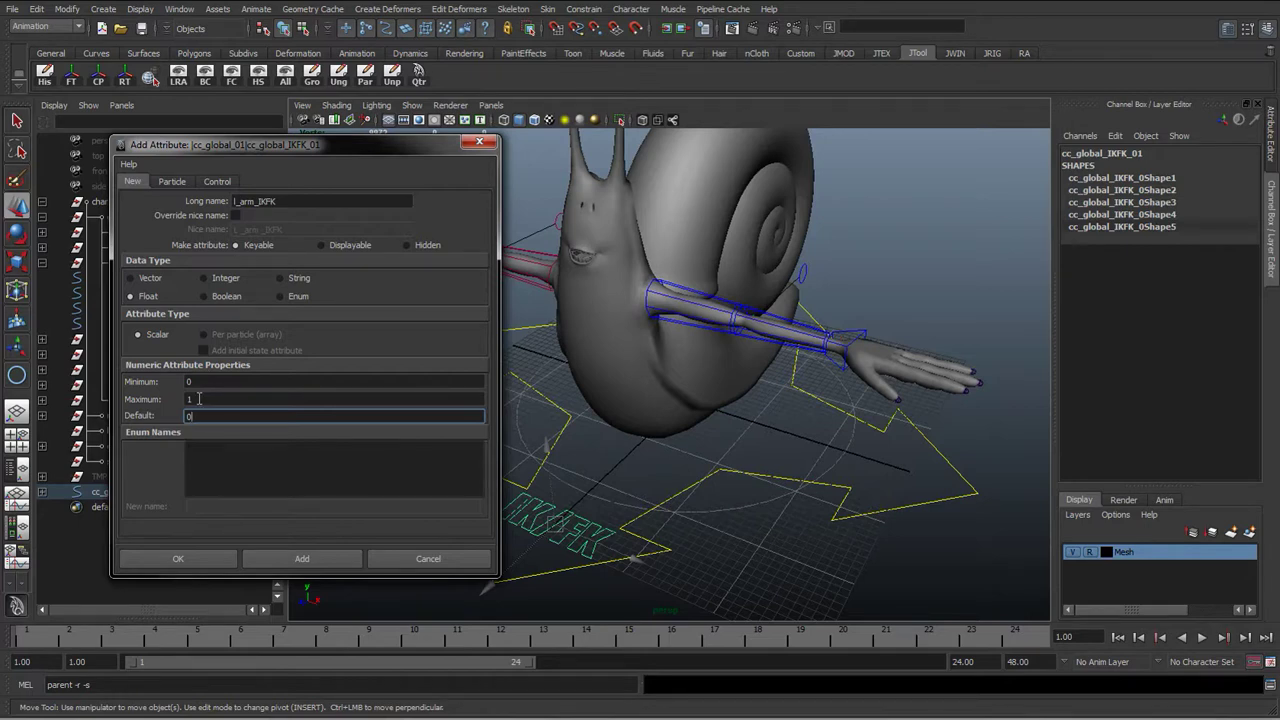
click(297, 558)
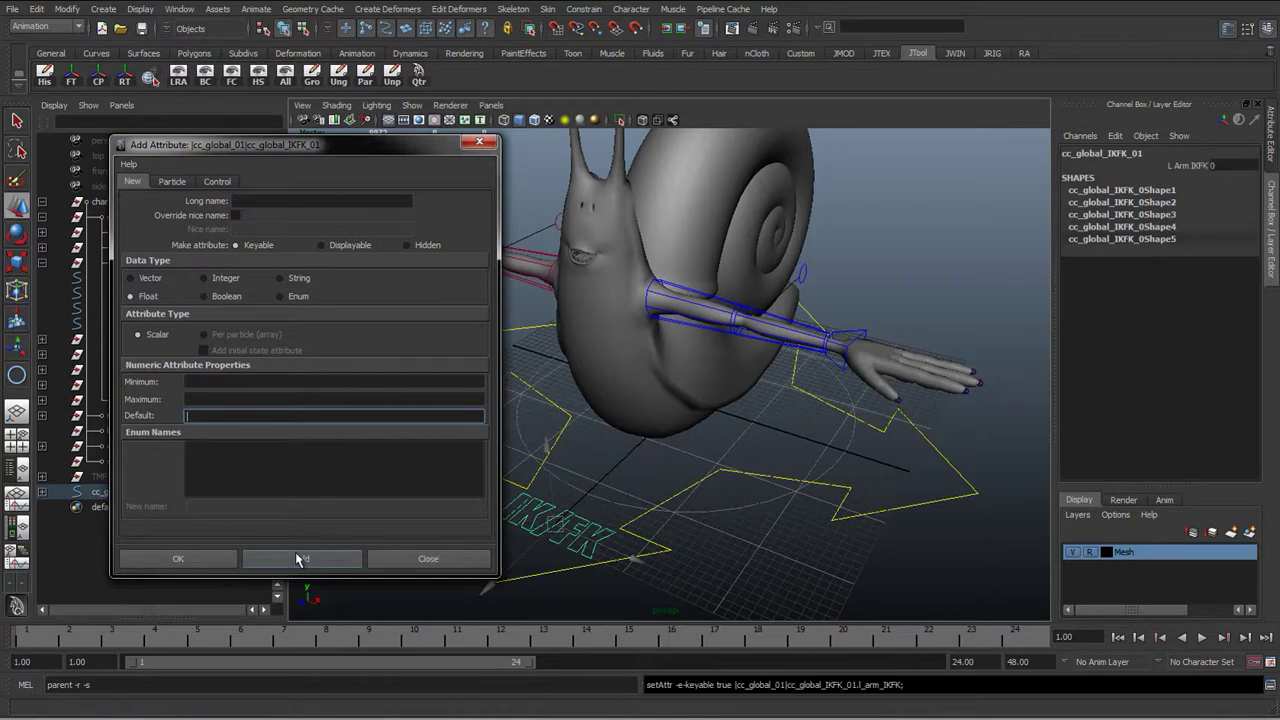
Step: Add a second keyable float attribute r_arm_IKFK with minimum 0, maximum 1 and default 0, and close the dialog
click(266, 199)
key(ctrl+v)
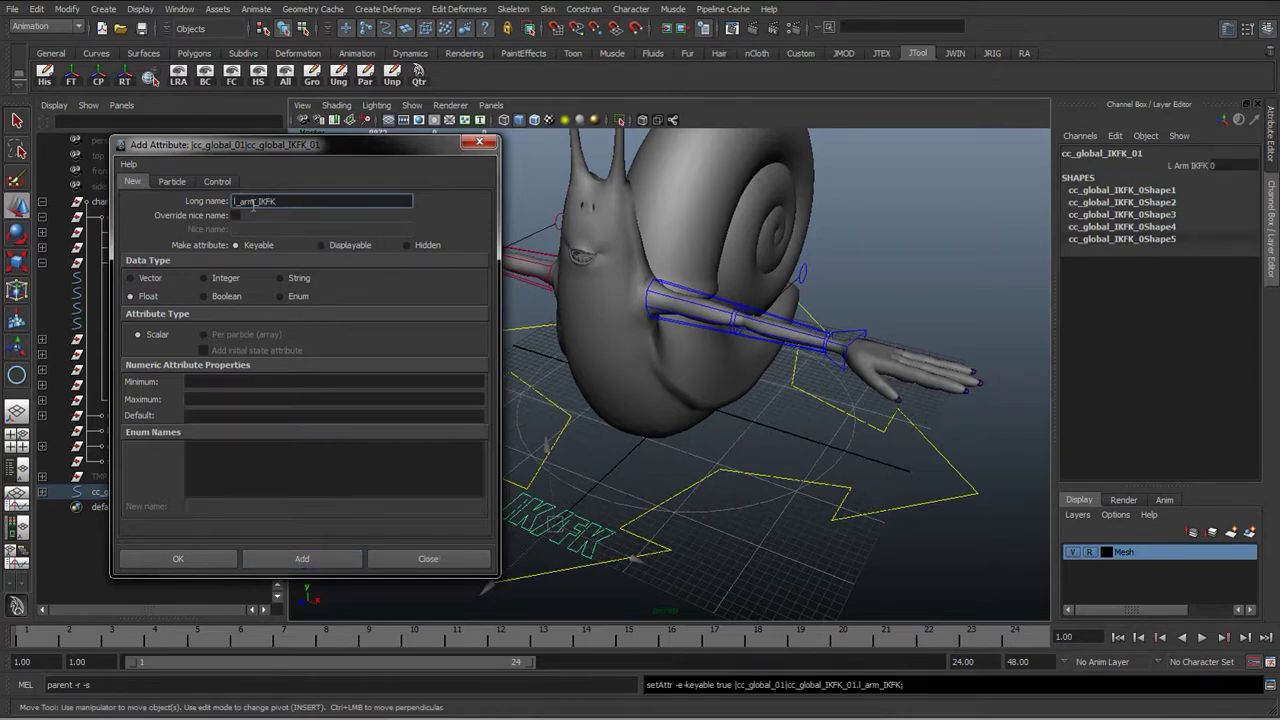
key(Delete)
text(r)
click(210, 381)
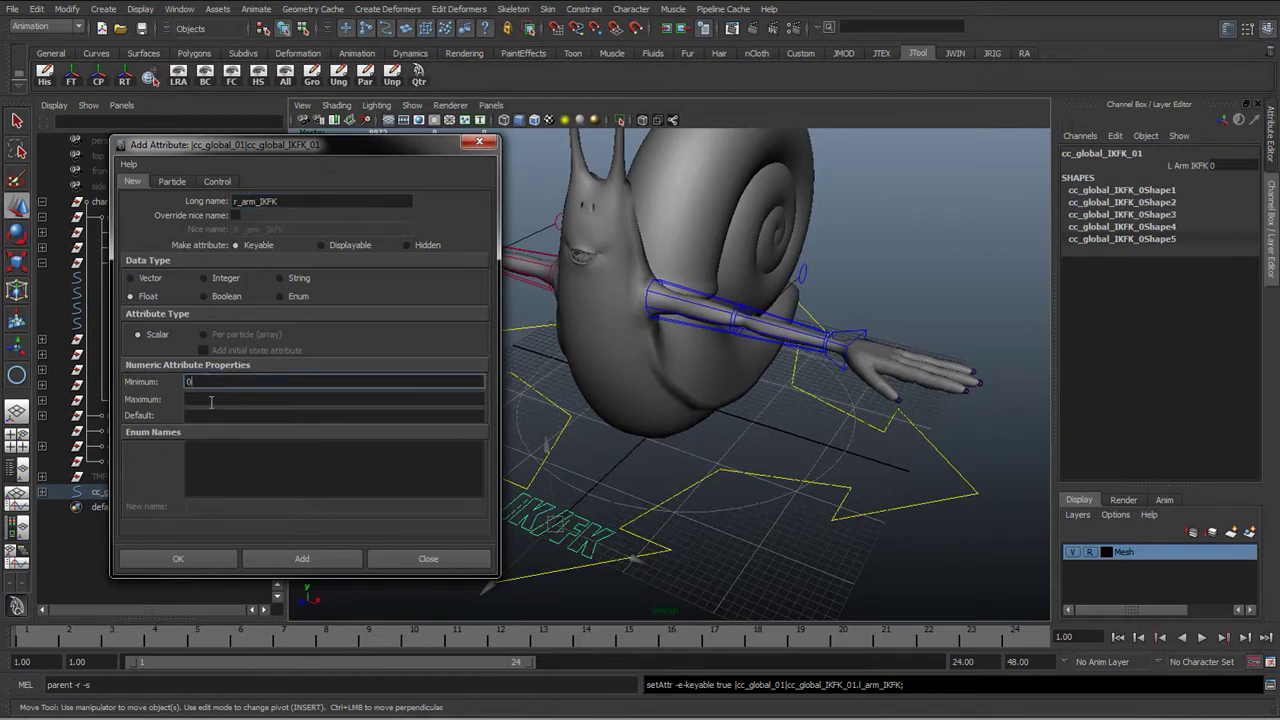
click(211, 399)
click(211, 414)
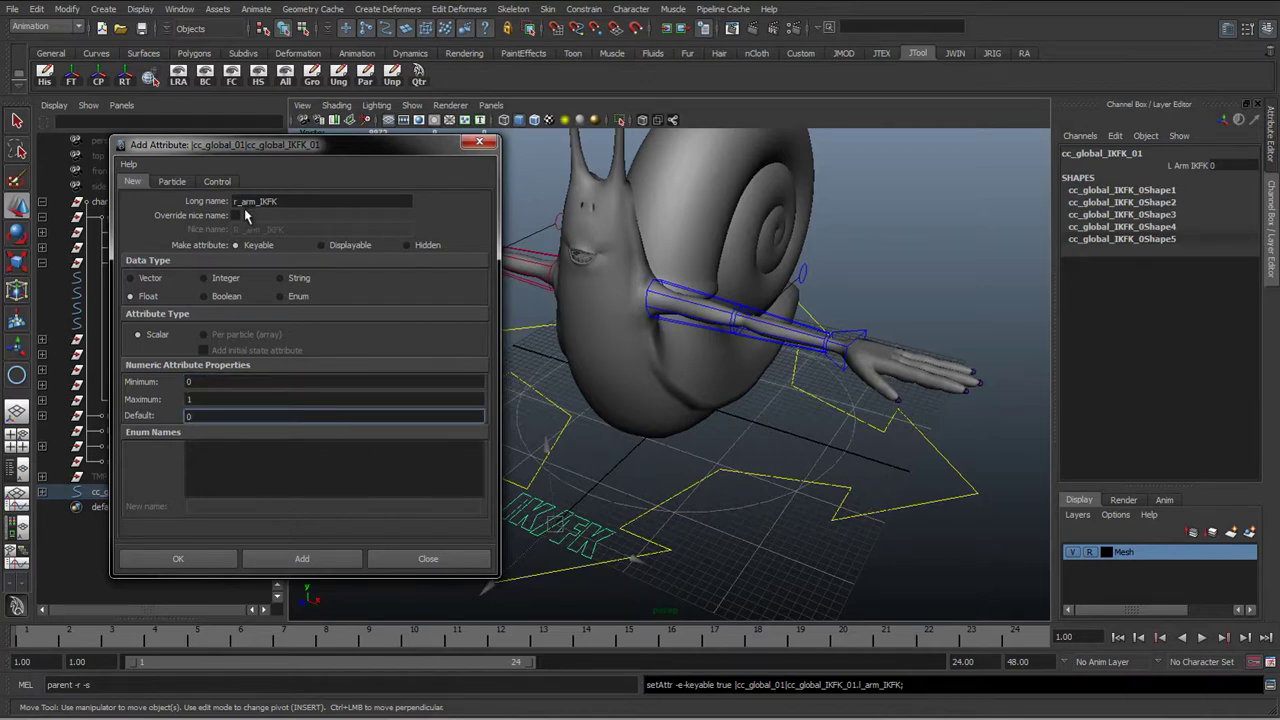
key(Tab)
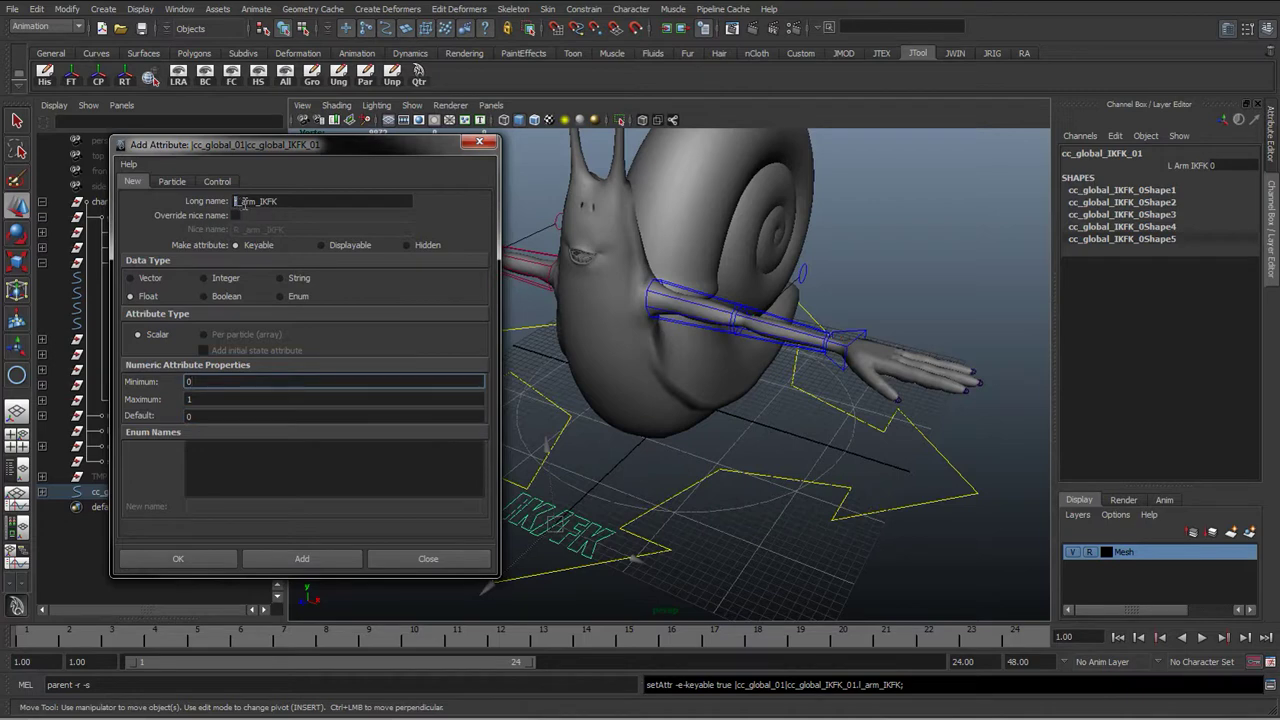
drag(242, 204, 252, 204)
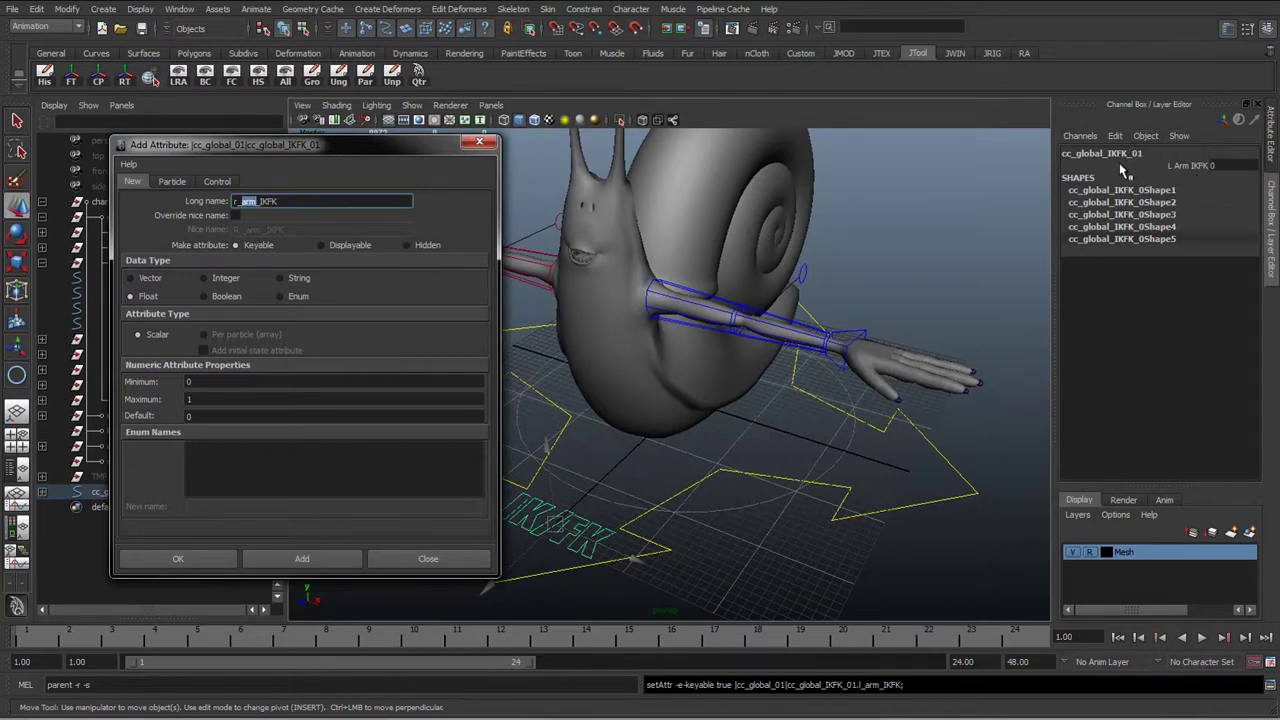
click(279, 201)
double_click(326, 207)
click(305, 563)
click(449, 562)
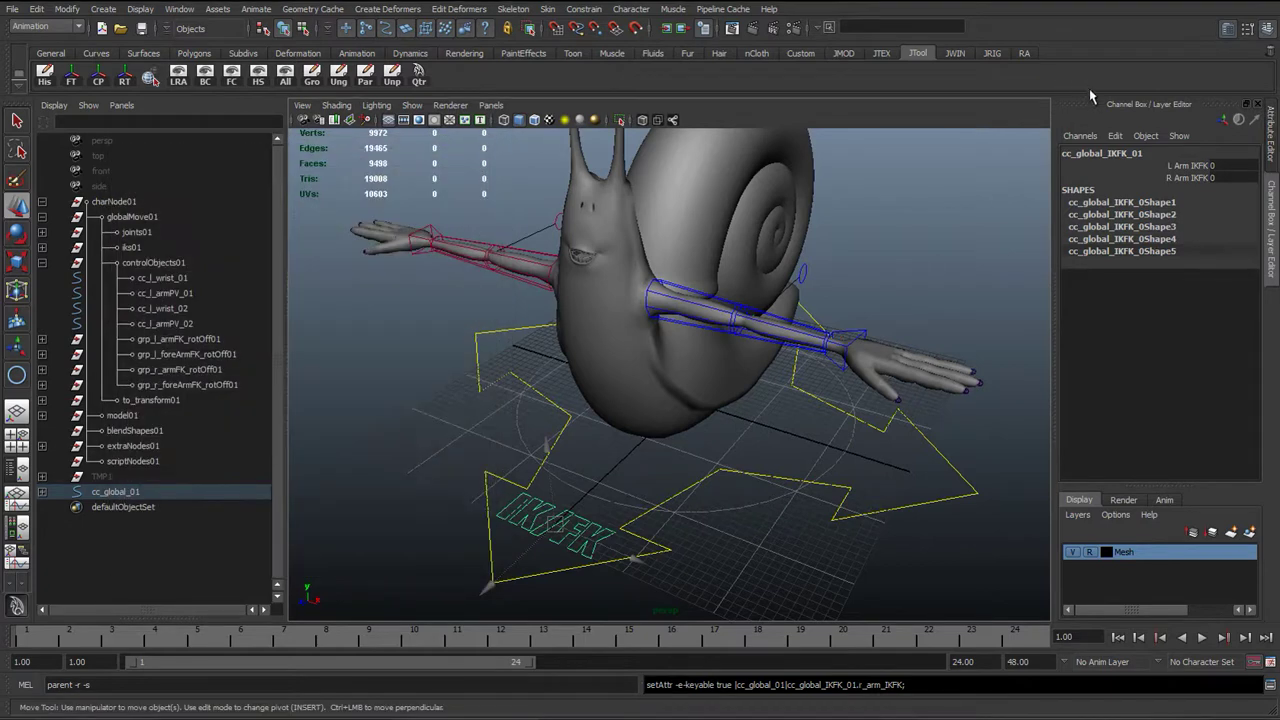
Step: Test the range of L Arm IKFK and R Arm IKFK by raising both to 1, and reset them to 0
drag(1200, 164, 1191, 183)
middle_drag(925, 226, 1098, 222)
click(1195, 166)
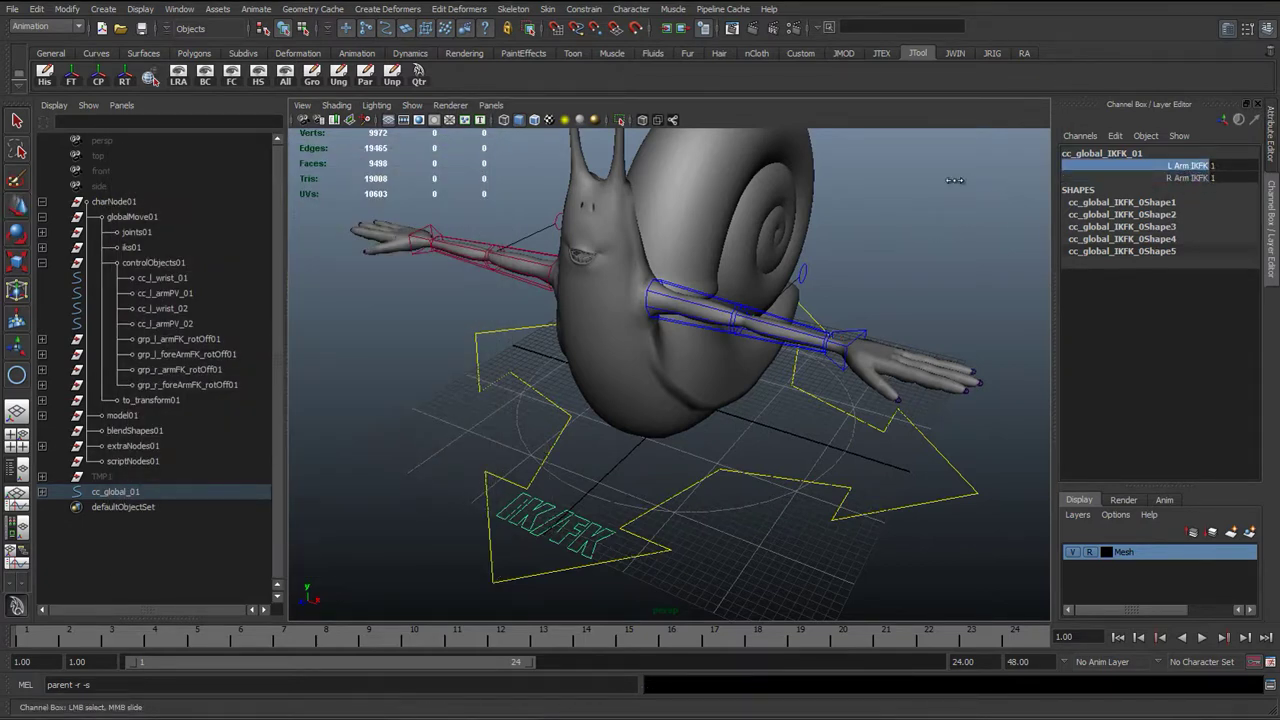
click(1183, 188)
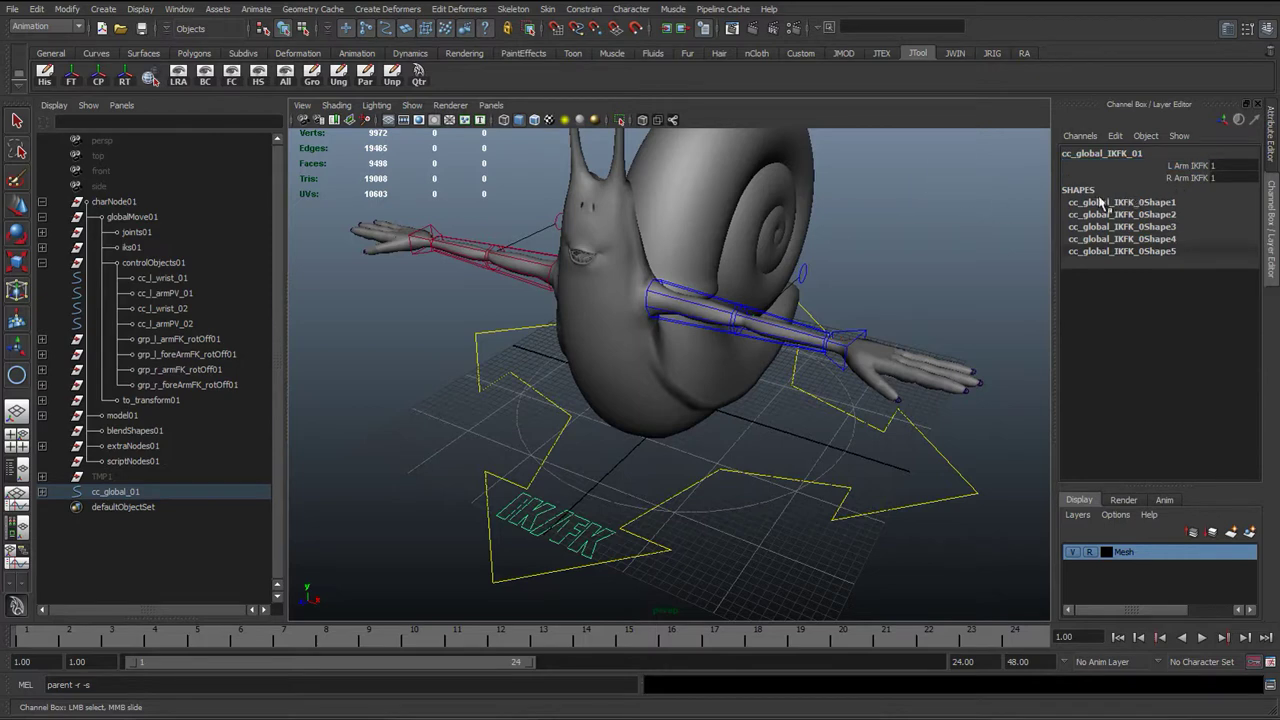
click(1190, 178)
middle_drag(900, 207, 793, 203)
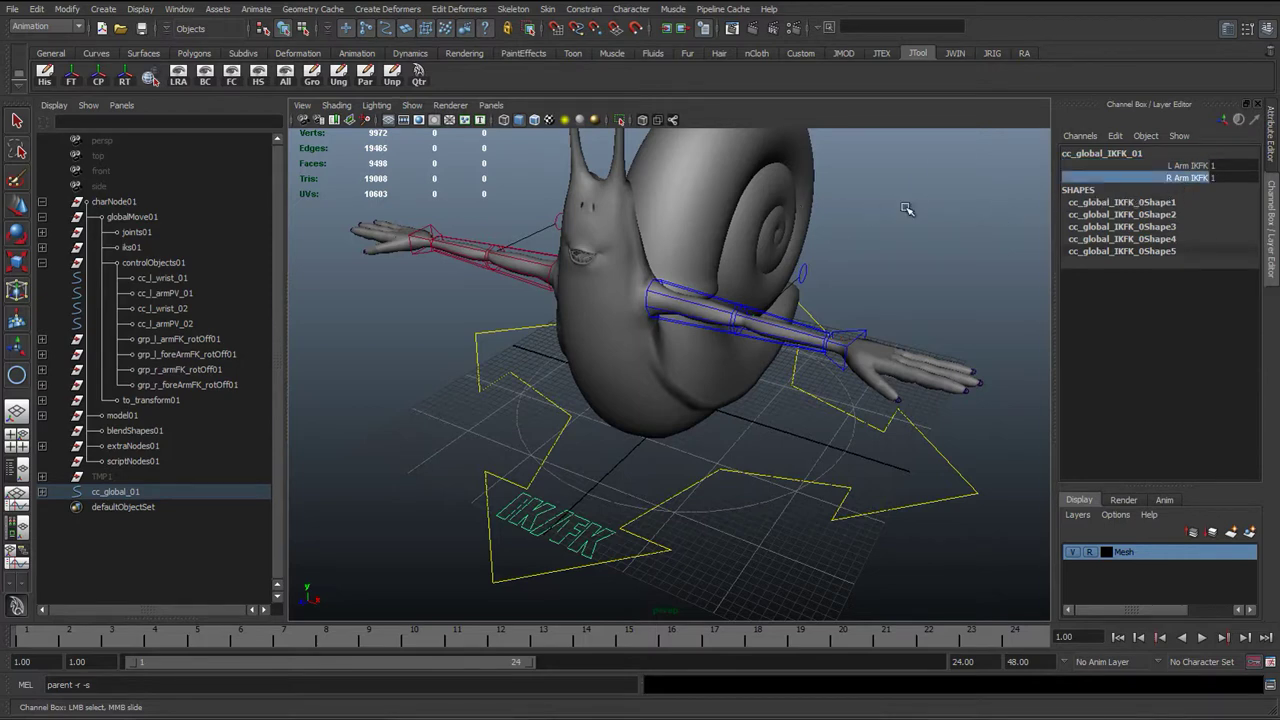
drag(1228, 166, 1222, 179)
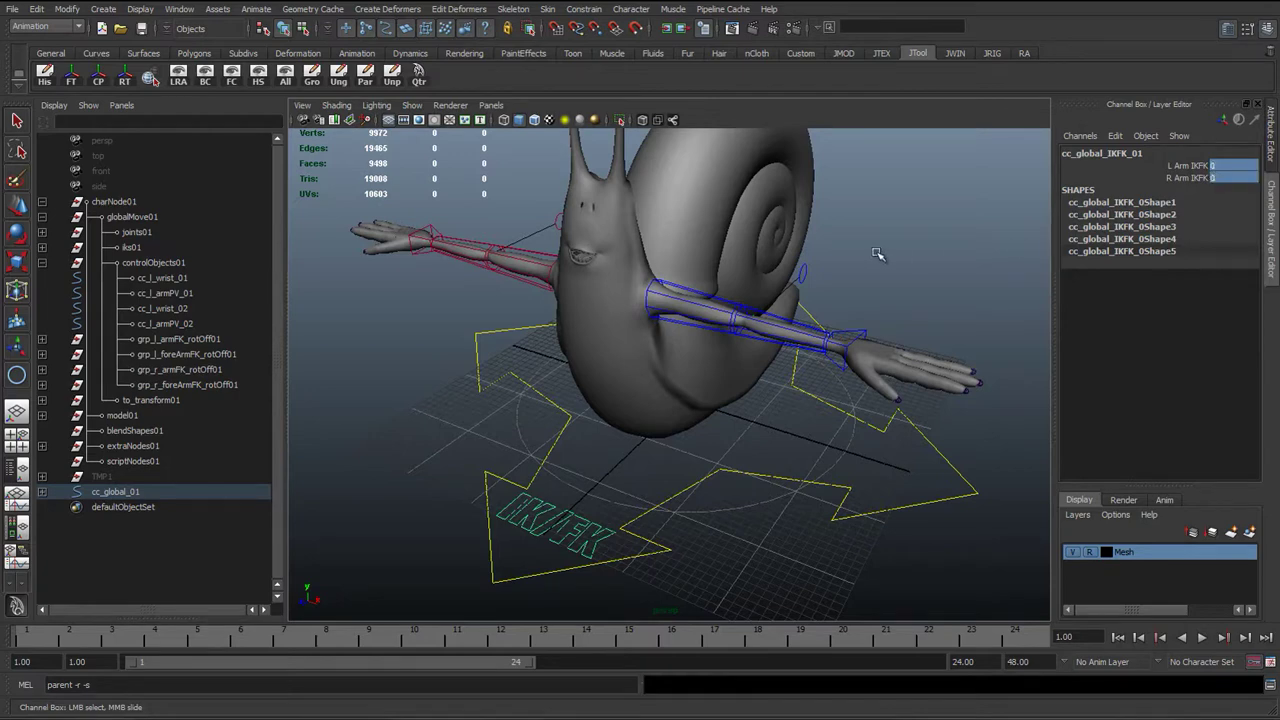
click(877, 284)
Step: Parent cc_global_01 under the globalMove01 group and collapse that group in the hierarchy
alt+middle_drag(602, 406, 540, 416)
alt+drag(440, 437, 456, 441)
click(112, 492)
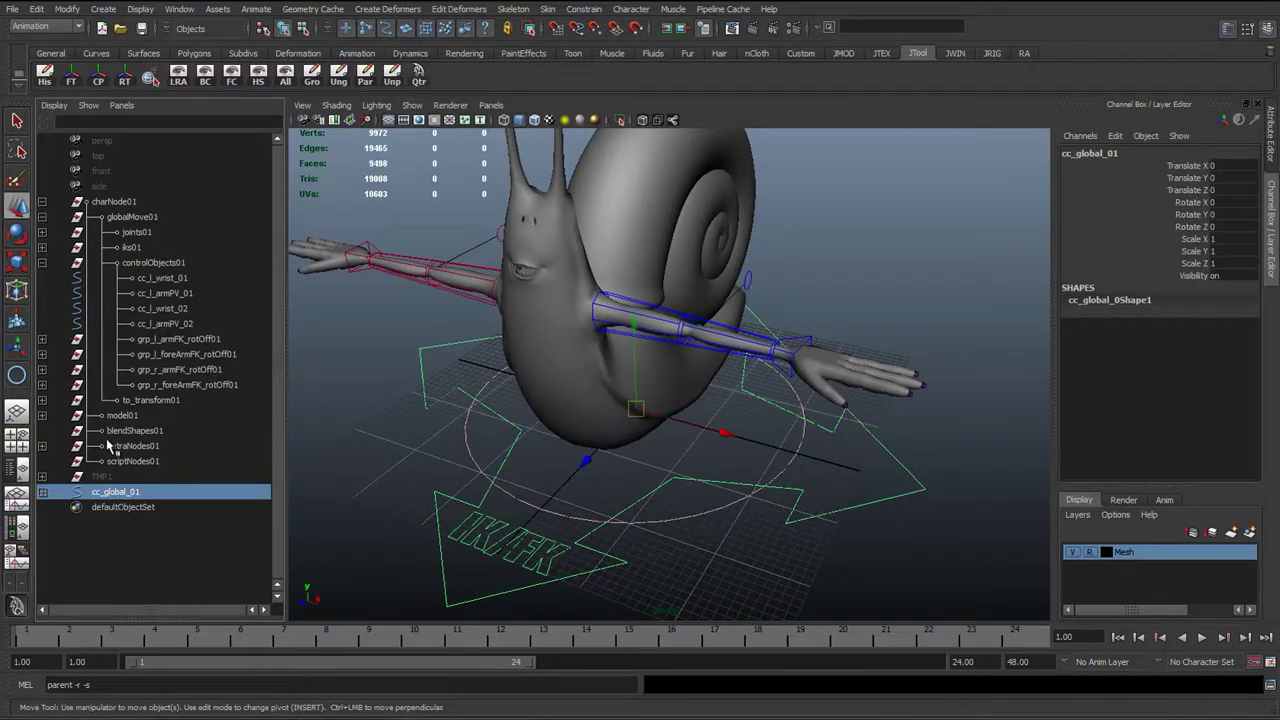
middle_drag(142, 492, 141, 218)
click(135, 218)
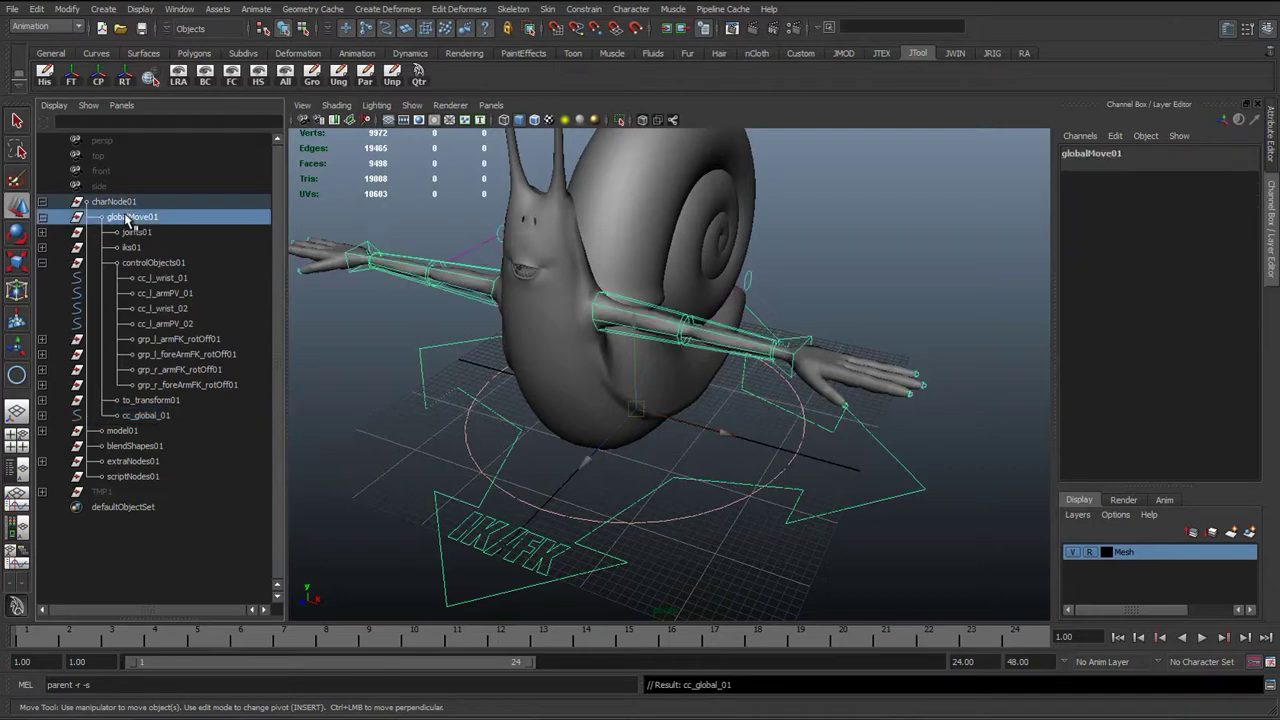
click(43, 217)
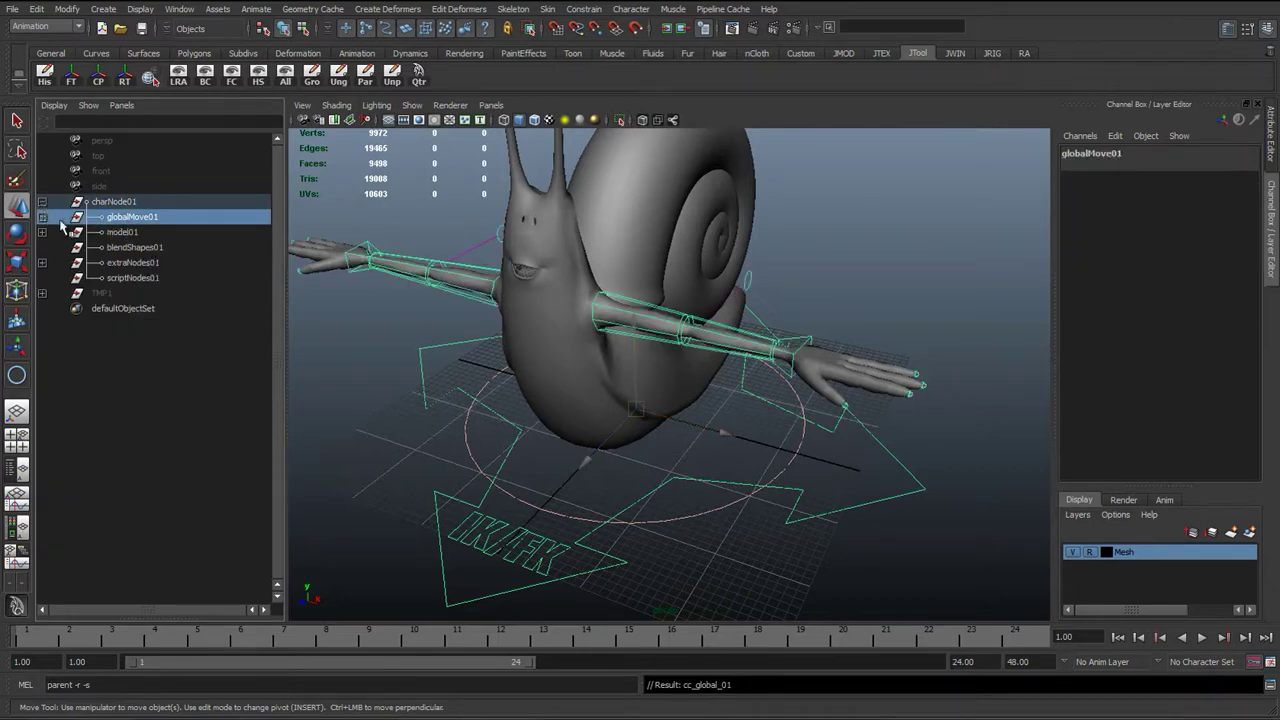
Step: Move cc_global_01 from directly under globalMove01 into the controlObjects01 group, keeping that group collapsed in the hierarchy
click(43, 217)
click(160, 418)
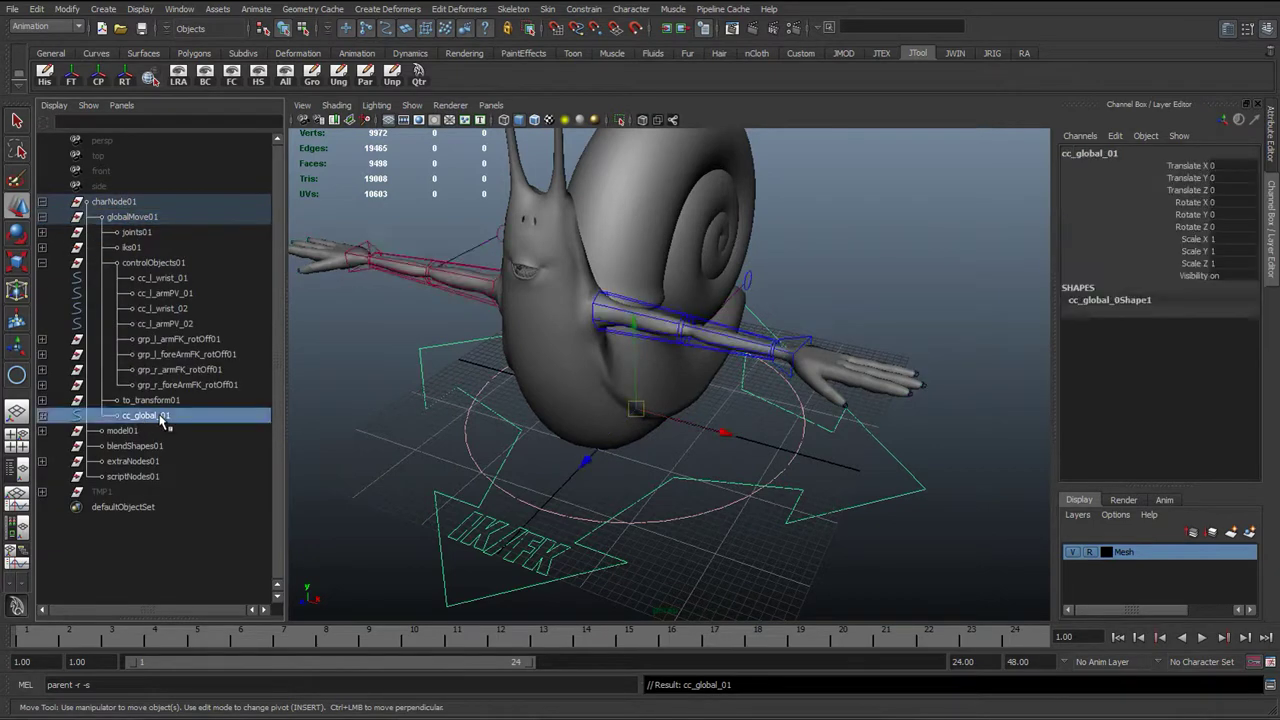
click(42, 262)
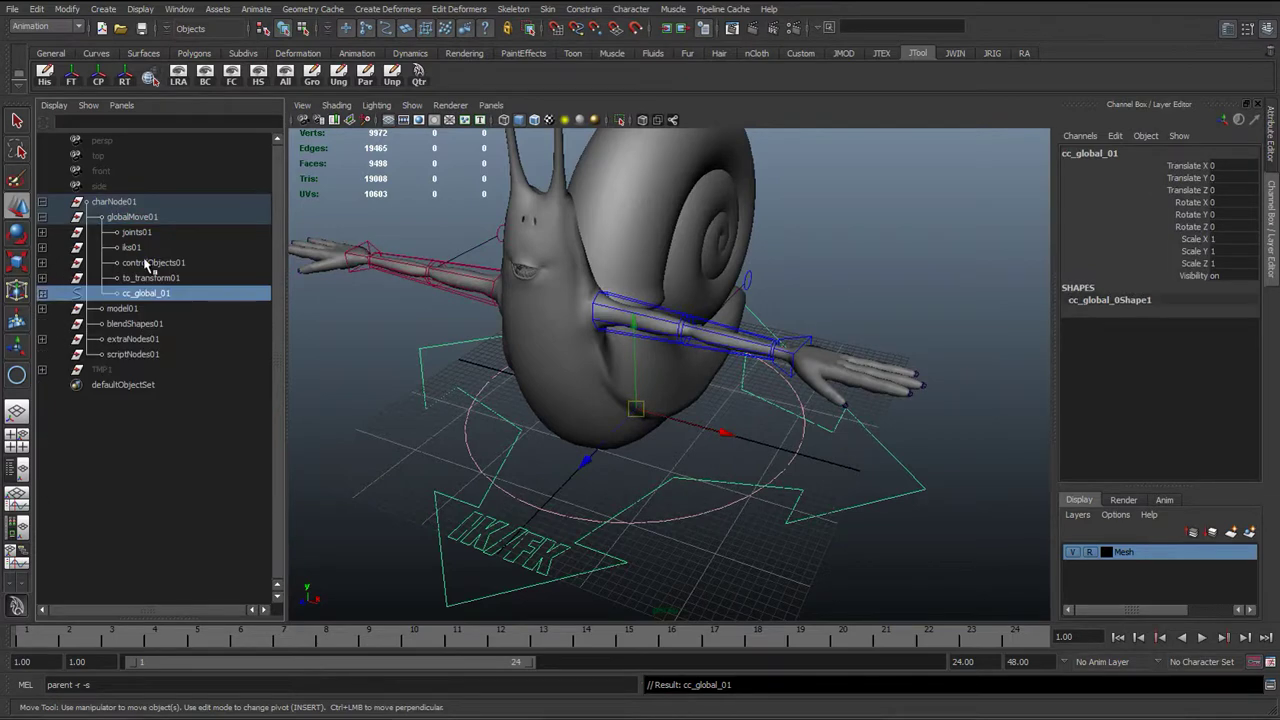
click(150, 263)
click(155, 294)
middle_drag(157, 297, 160, 263)
click(145, 266)
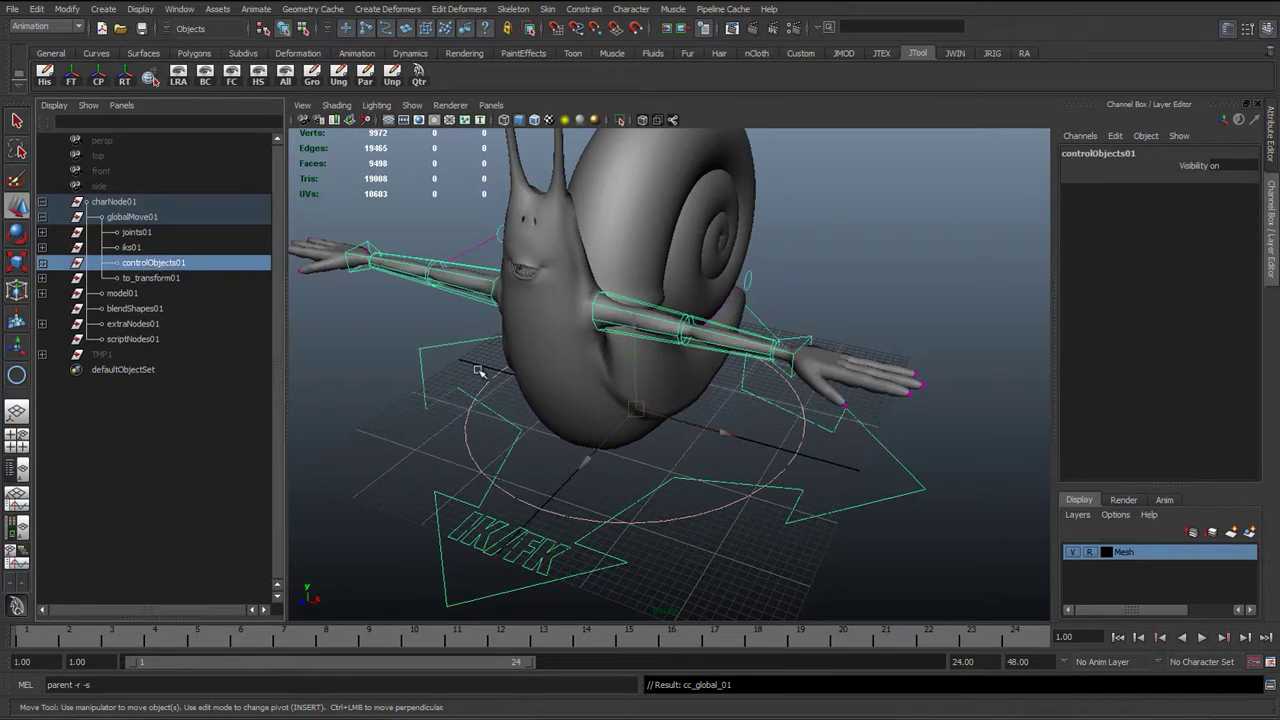
Step: Select the global control in the viewport, followed by the IK/FK text control, to check the channels of each
click(909, 540)
drag(886, 471, 943, 533)
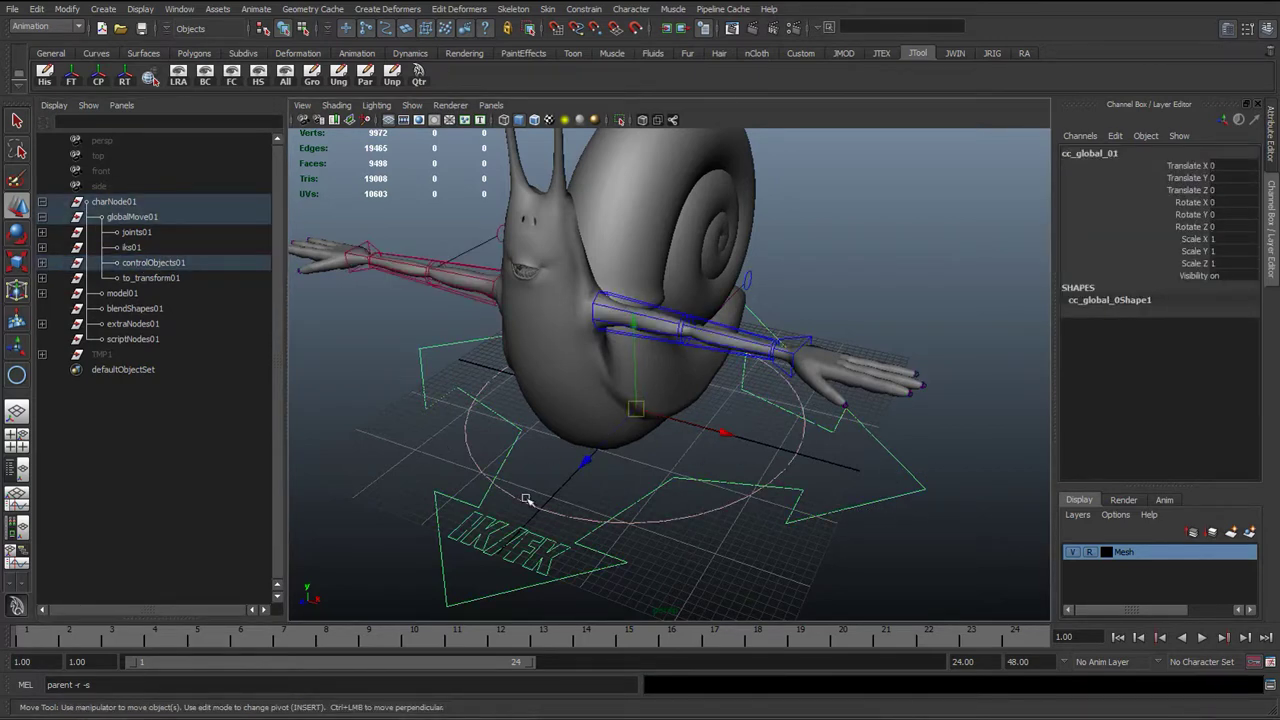
alt+drag(532, 502, 523, 471)
alt+middle_drag(523, 471, 521, 517)
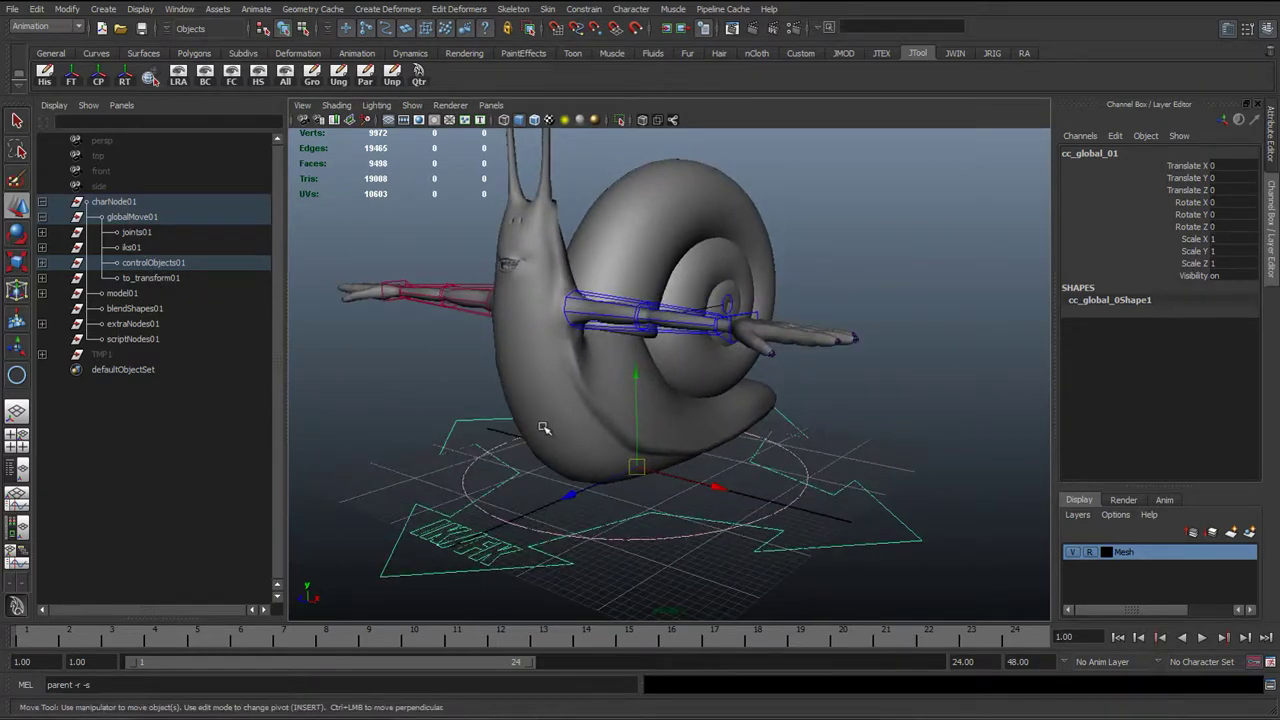
click(445, 472)
alt+drag(445, 472, 604, 469)
mouse_move(556, 511)
alt+mouse_down()
mouse_move(571, 491)
mouse_move(551, 506)
alt+mouse_up()
click(551, 507)
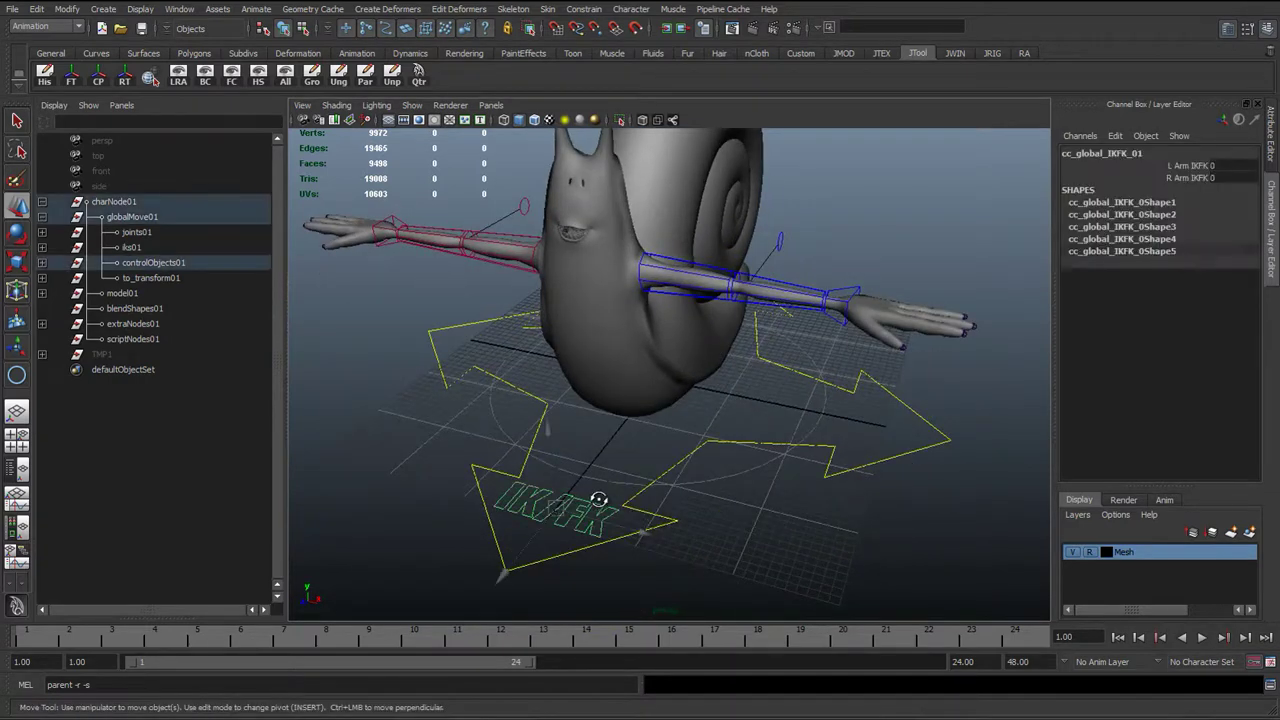
Step: Clear the selection and examine the whole snail rig with its arm, global and IK/FK controls
alt+middle_drag(600, 500, 673, 467)
alt+right_drag(673, 467, 623, 480)
alt+drag(623, 480, 510, 495)
click(503, 465)
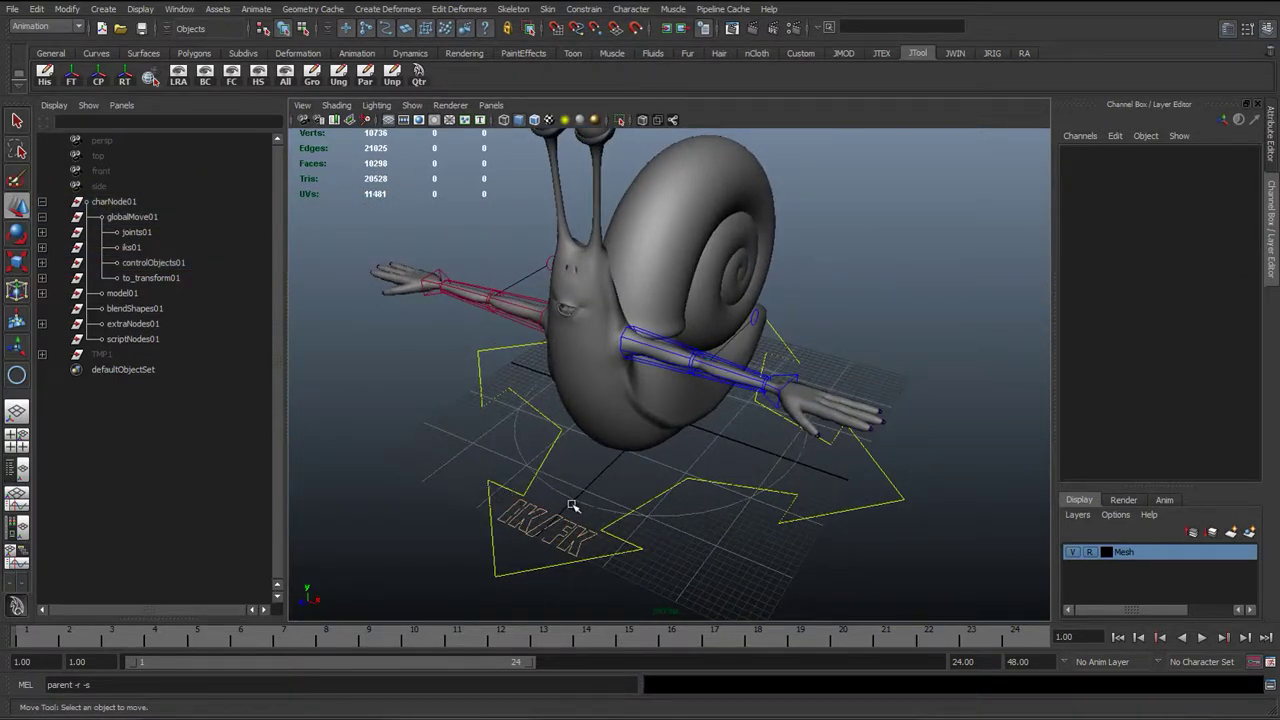
alt+middle_drag(608, 502, 578, 503)
alt+drag(566, 535, 551, 528)
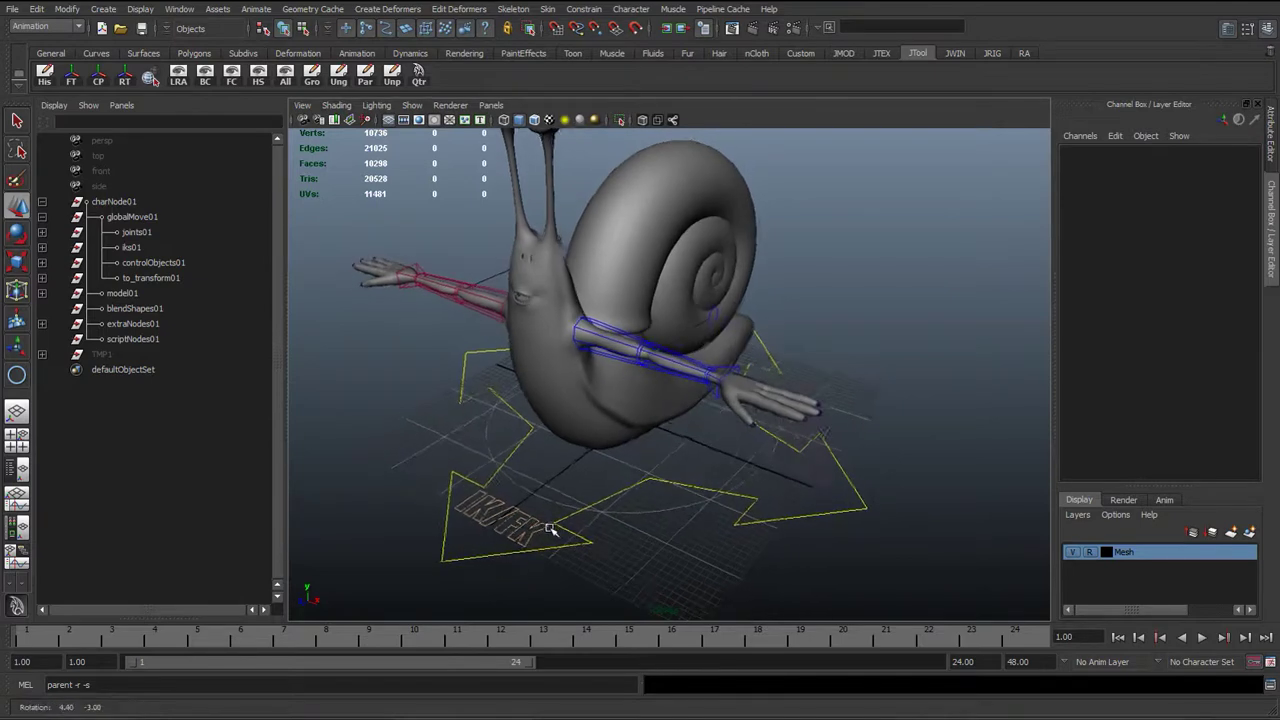
alt+middle_drag(551, 528, 569, 546)
alt+middle_drag(537, 497, 545, 519)
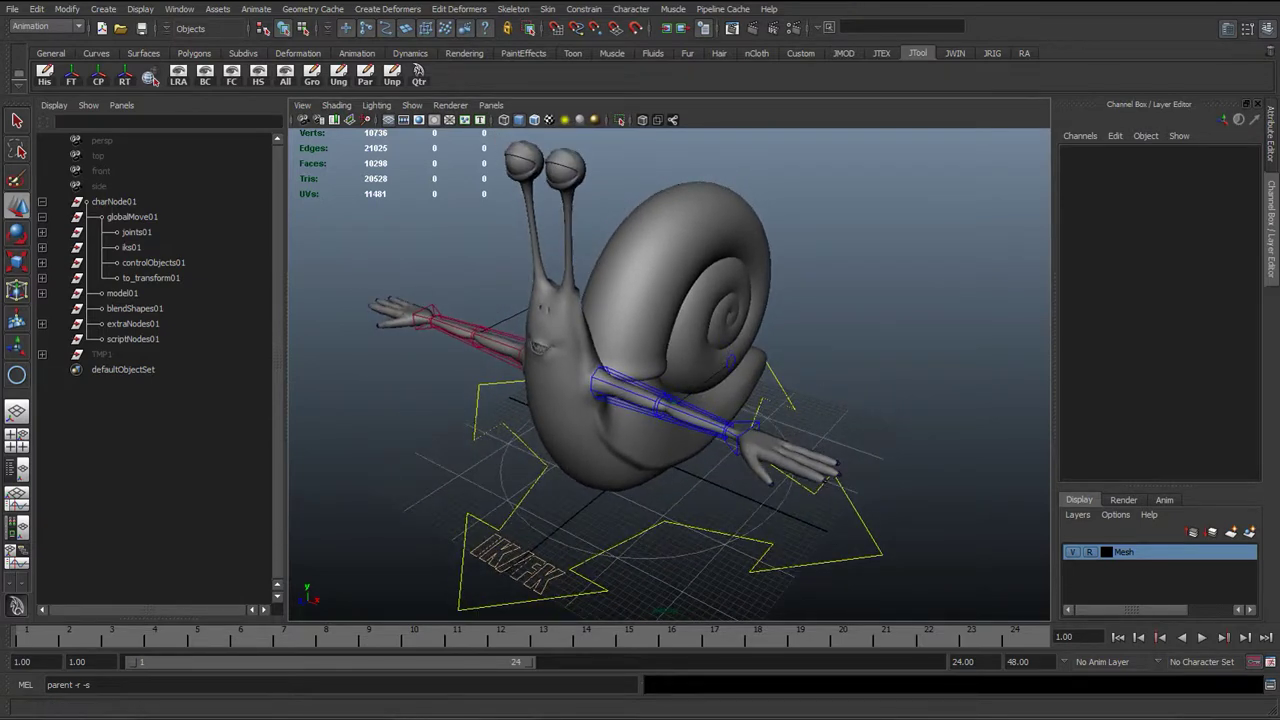